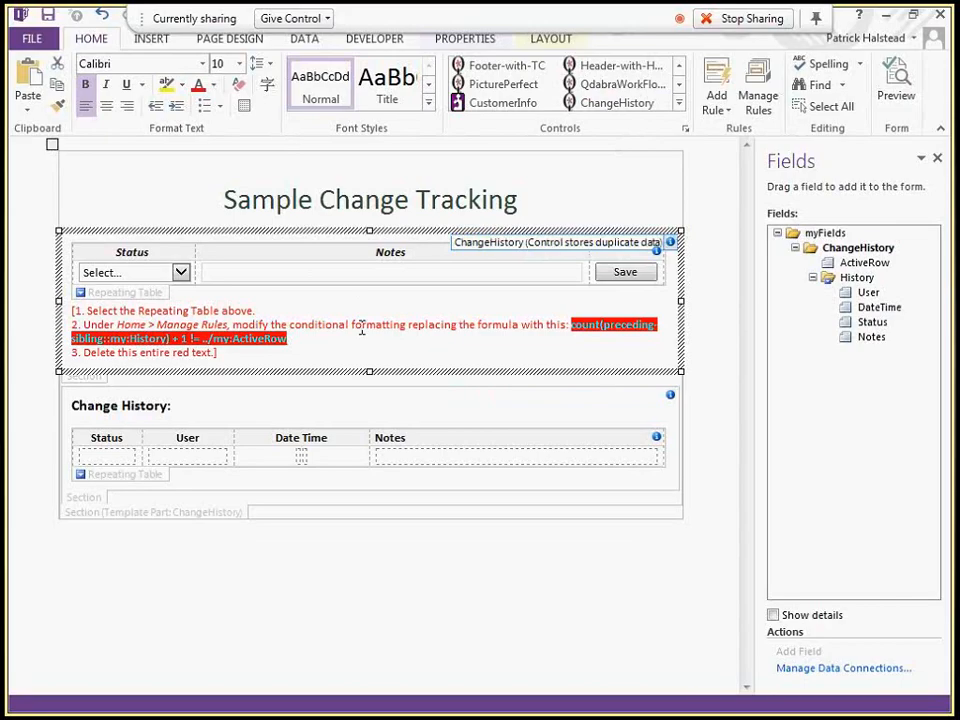
click(680, 103)
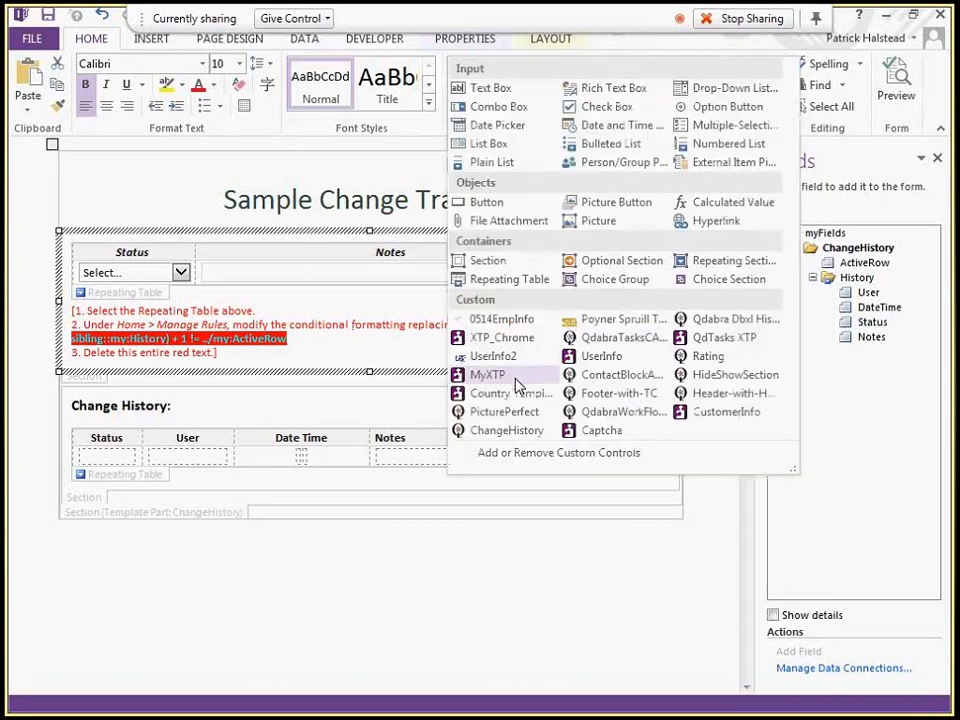
click(544, 437)
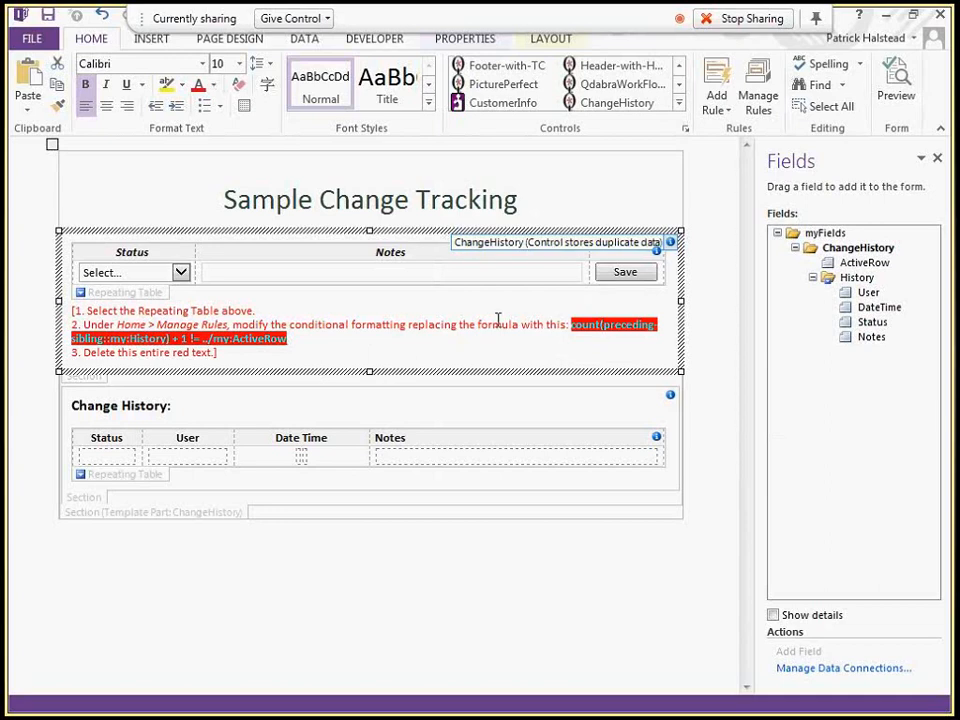
Replace the History table's Hide Inactive Rows condition with the formula cut from the red instructions: count(preceding-sibling::my:History) + 1 != ../my:ActiveRow.
key(ctrl+x)
click(154, 295)
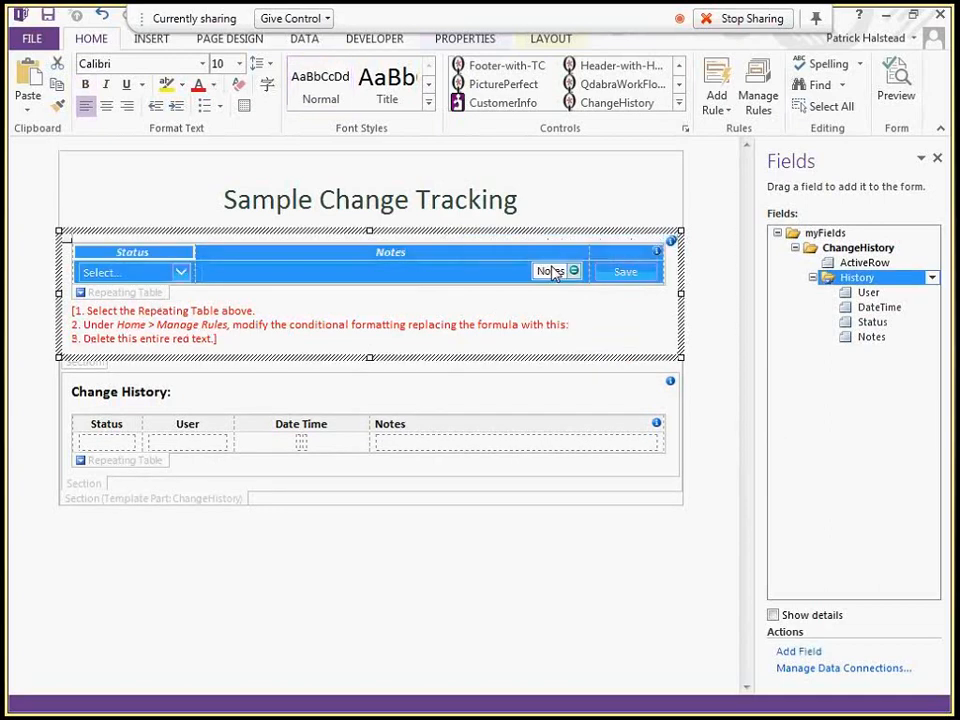
click(758, 96)
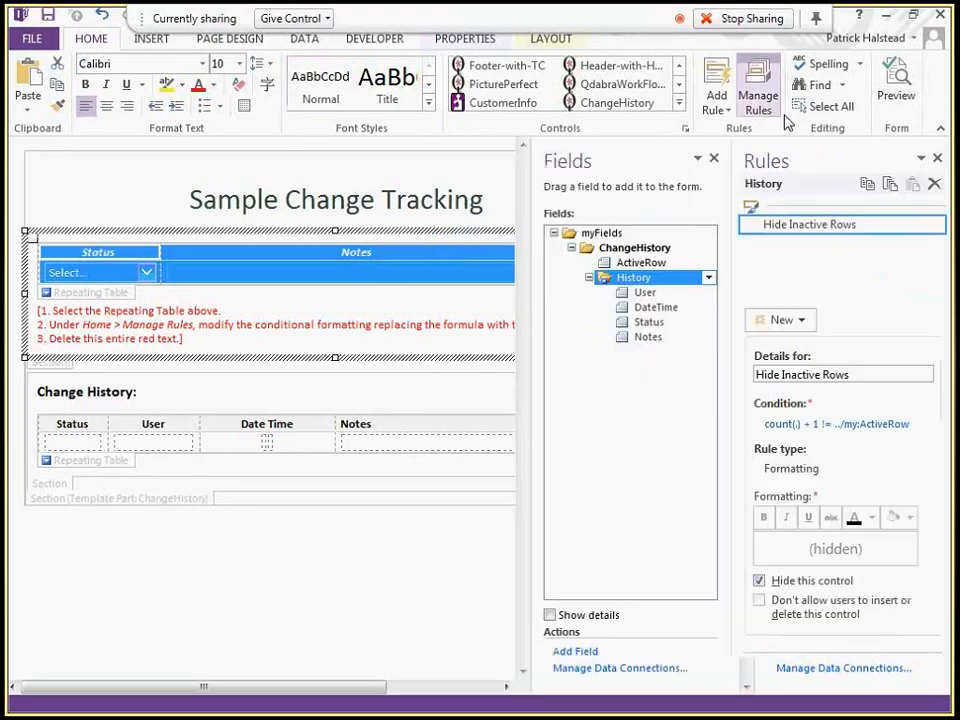
click(845, 425)
drag(515, 366, 375, 366)
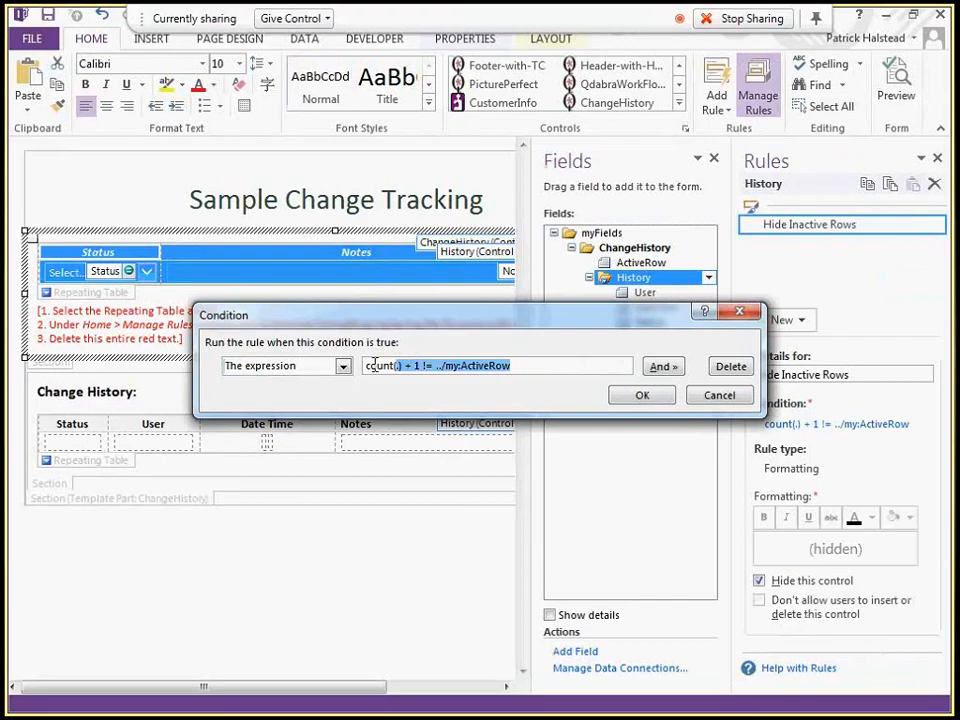
key(ctrl+v)
click(642, 395)
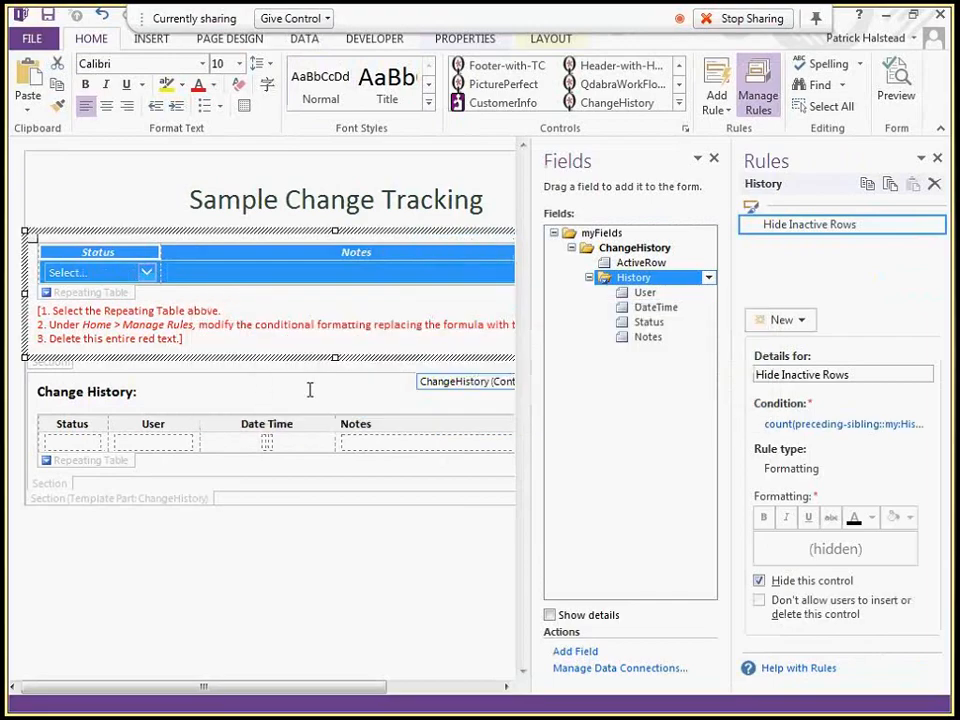
click(257, 343)
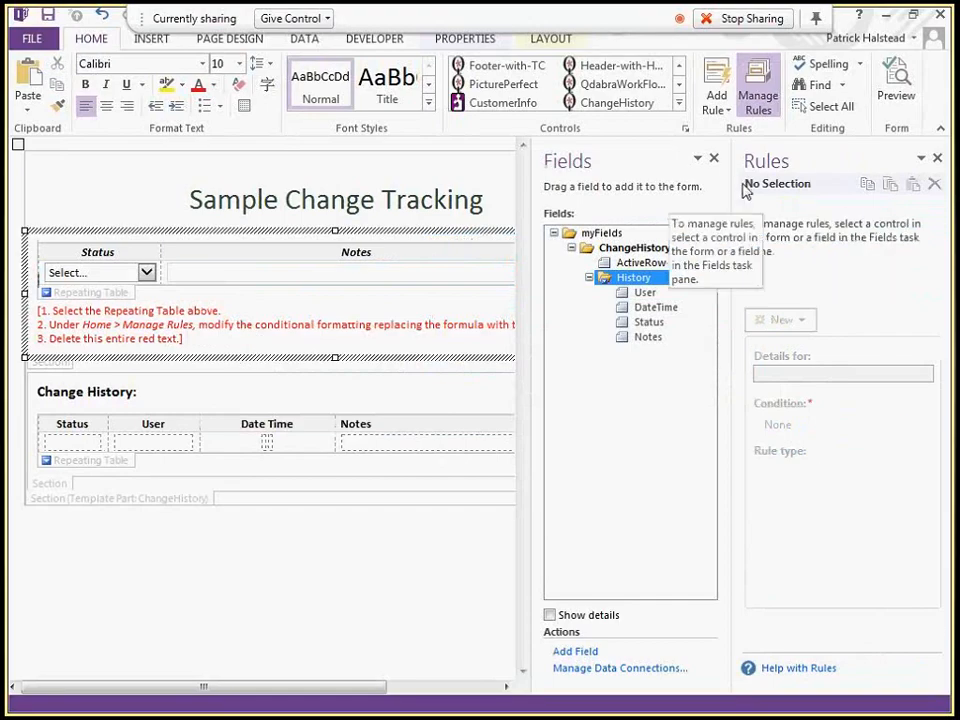
click(937, 158)
Delete all three lines of red instruction text below the upper repeating table.
click(227, 337)
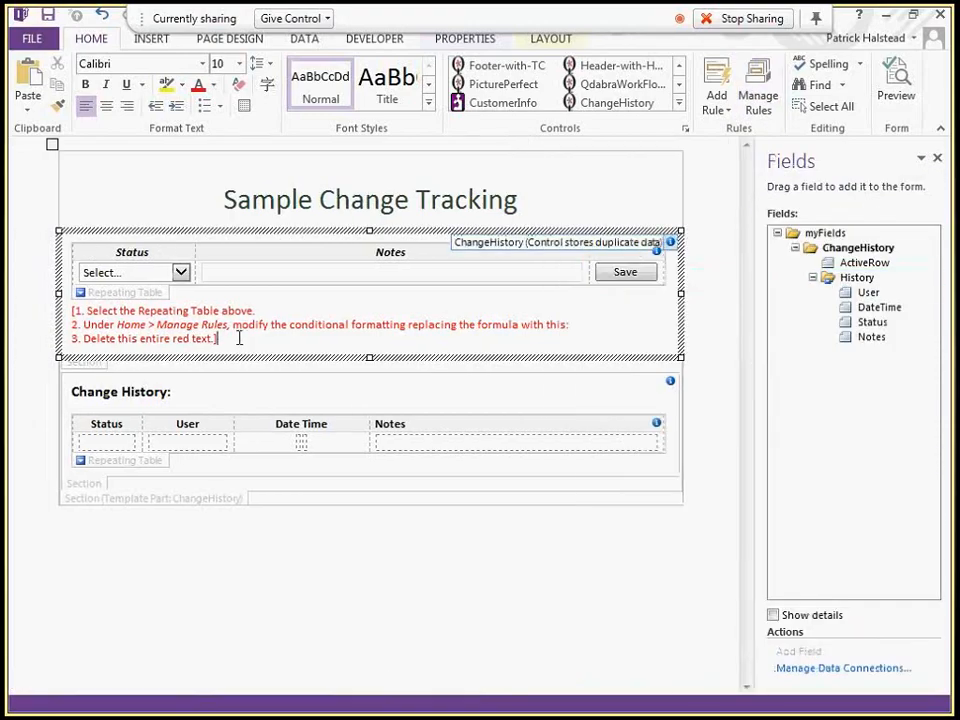
key(shift+Up)
key(shift+Up)
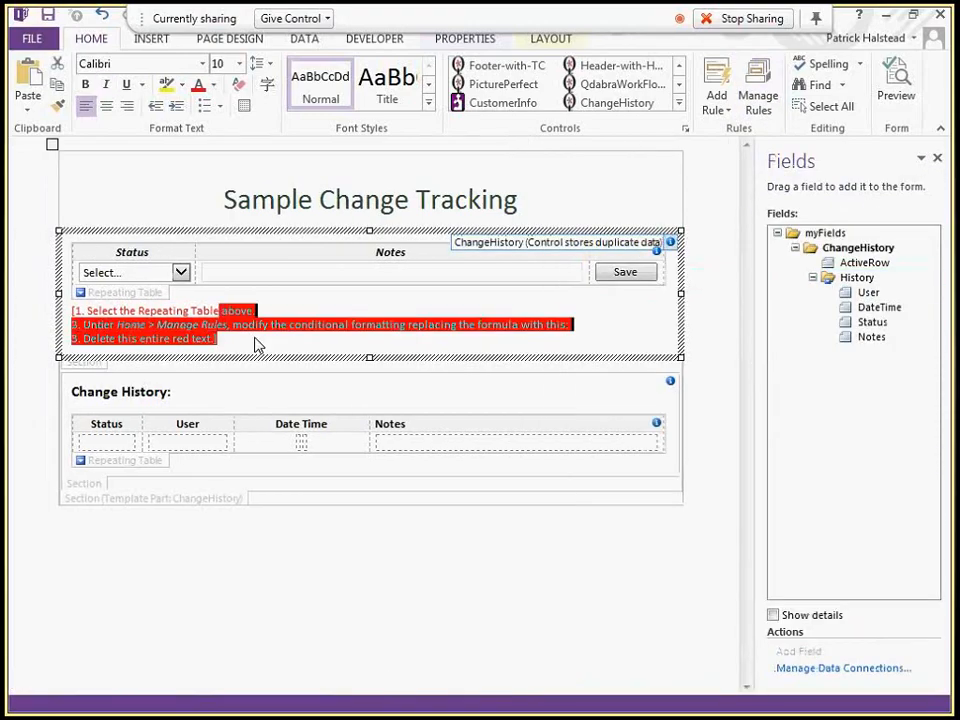
key(shift+Home)
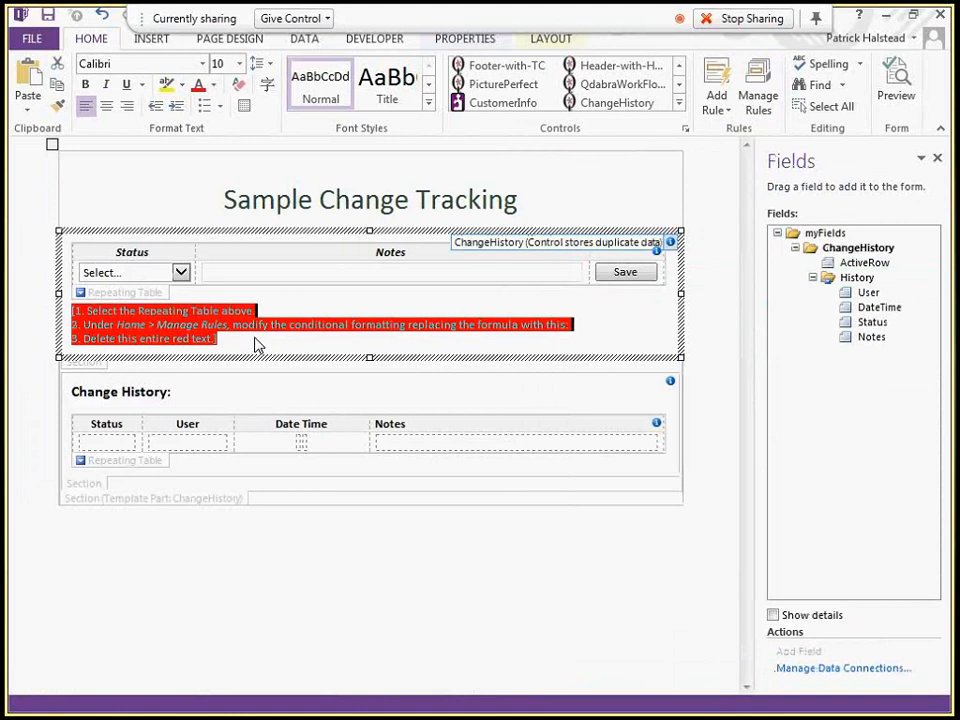
key(Delete)
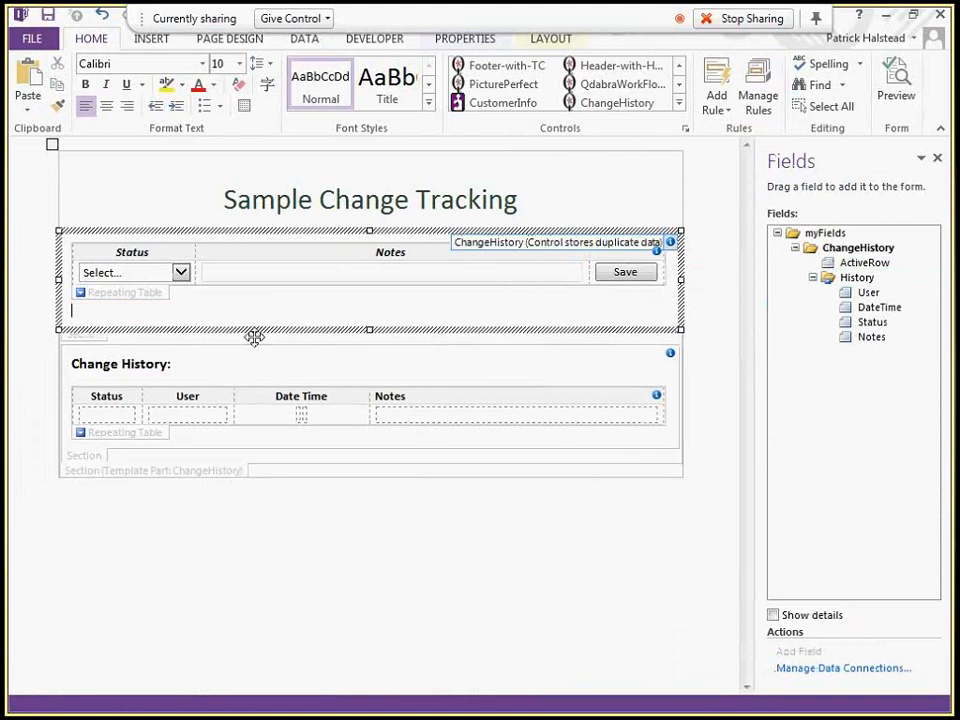
Preview the form and save a change entry with status Pending and the note "Saving".
click(898, 104)
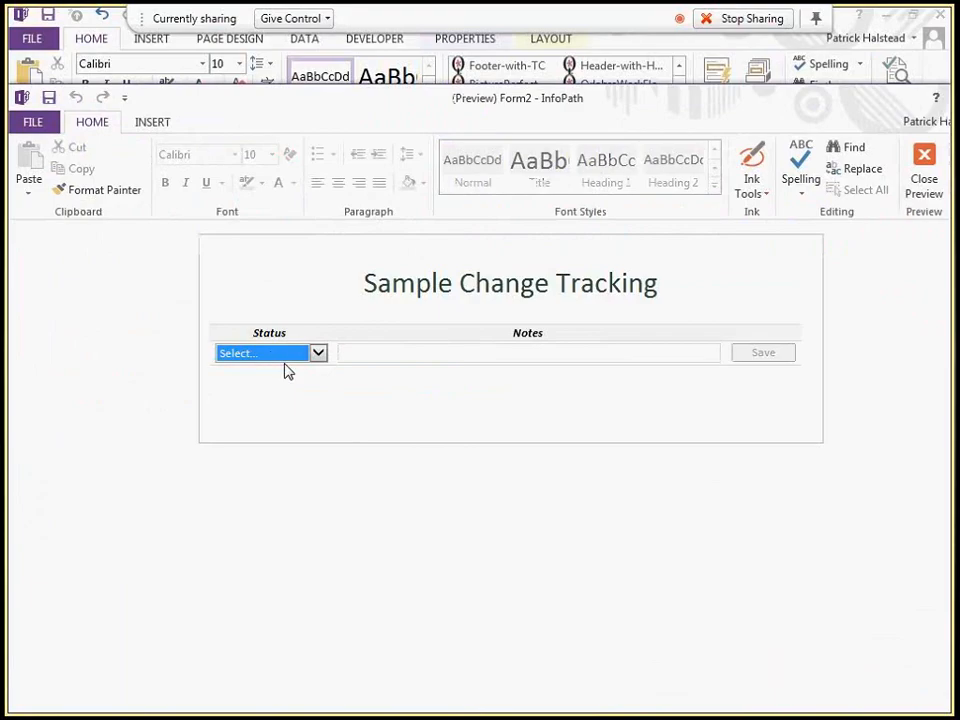
key(Down)
click(512, 350)
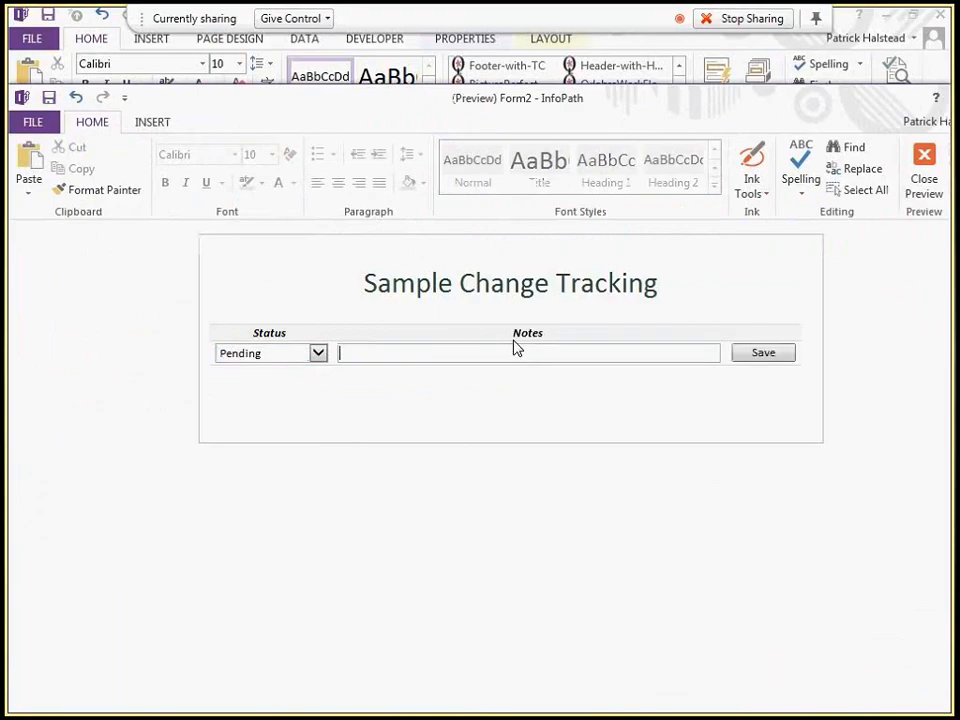
text(Saving)
key(Tab)
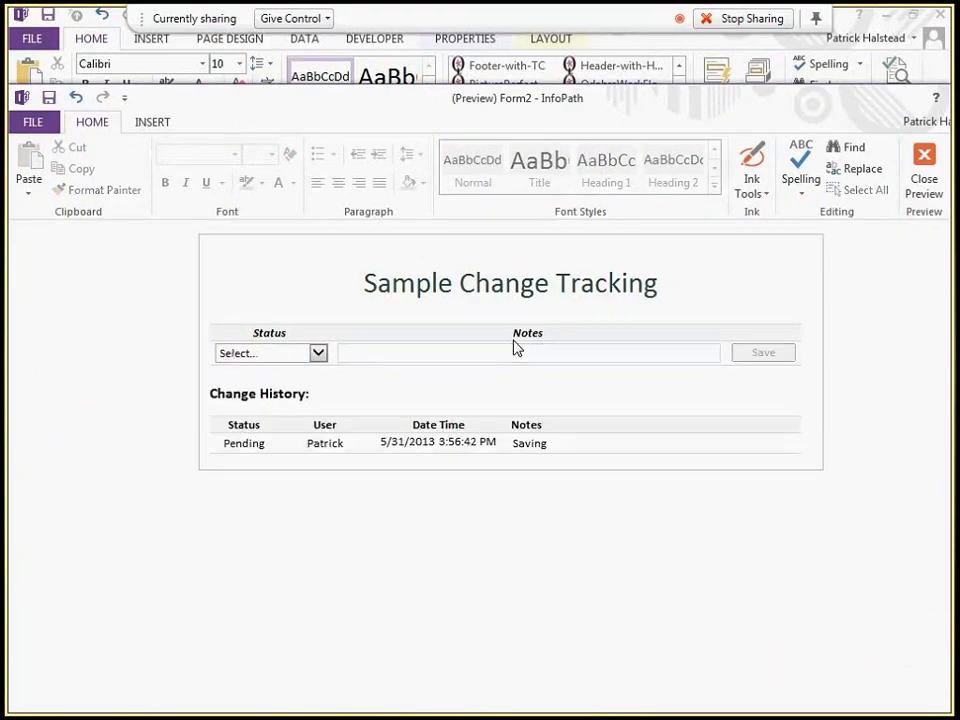
click(272, 356)
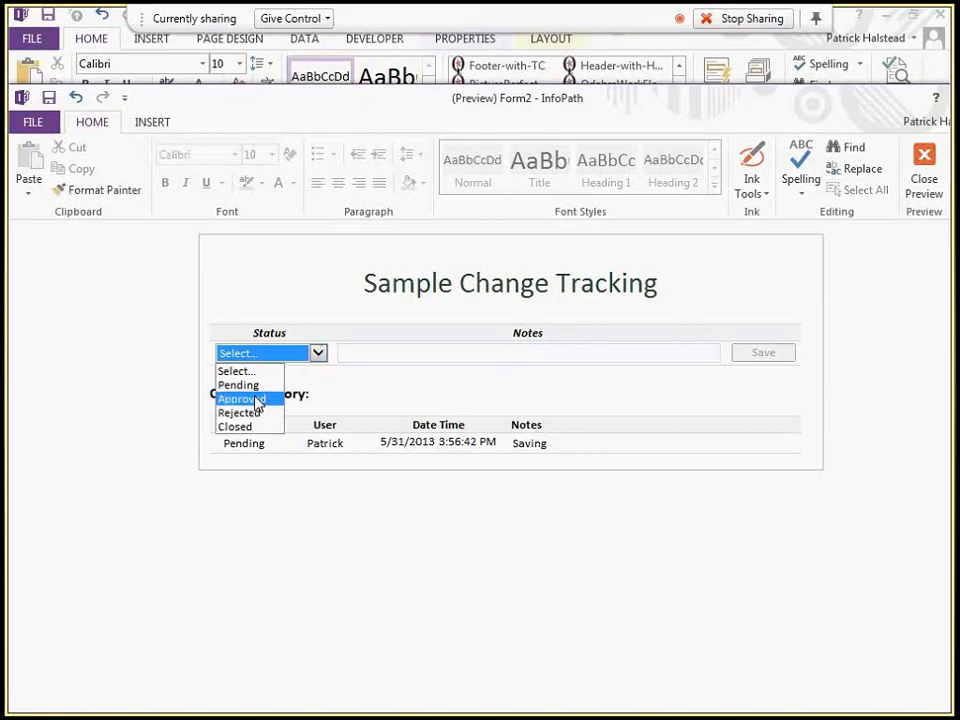
click(257, 400)
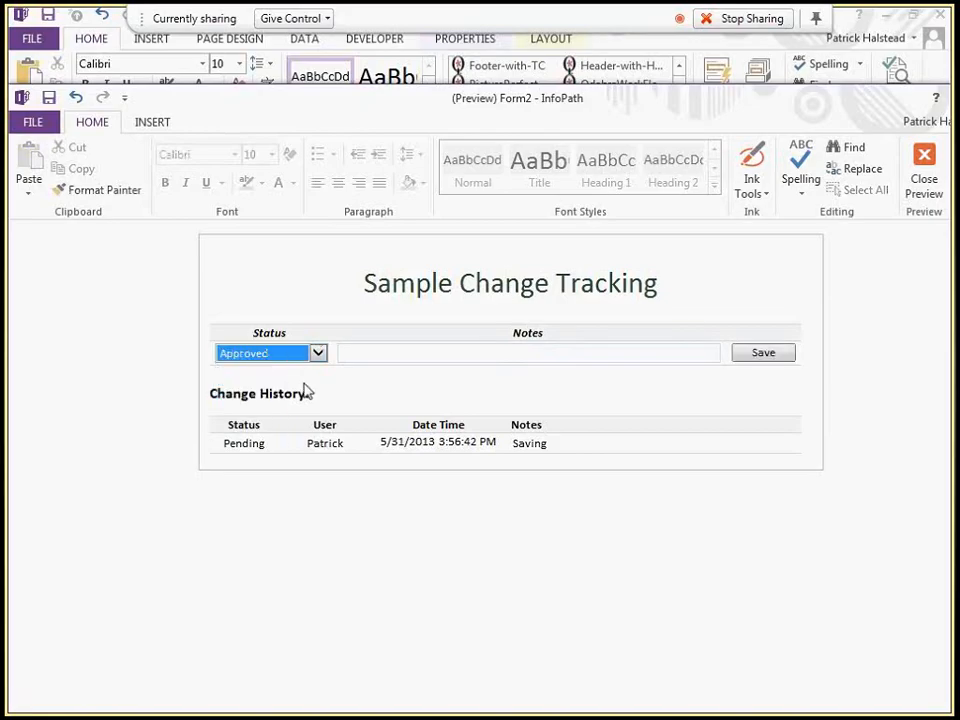
click(465, 345)
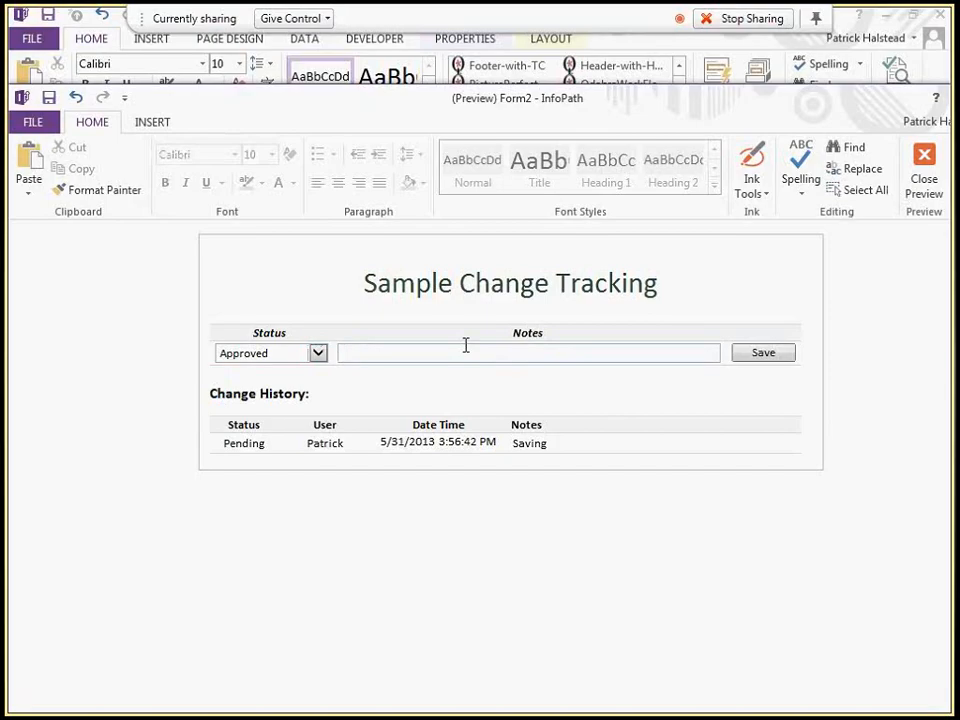
text(Pl)
key(BackSpace)
key(BackSpace)
Save a second change entry with status Pending and the note "Please approve", and close the preview.
key(shift+Tab)
key(Down)
key(Up)
key(Up)
key(Tab)
text(Please appor)
key(BackSpace)
key(BackSpace)
text(rove)
key(Tab)
key(Return)
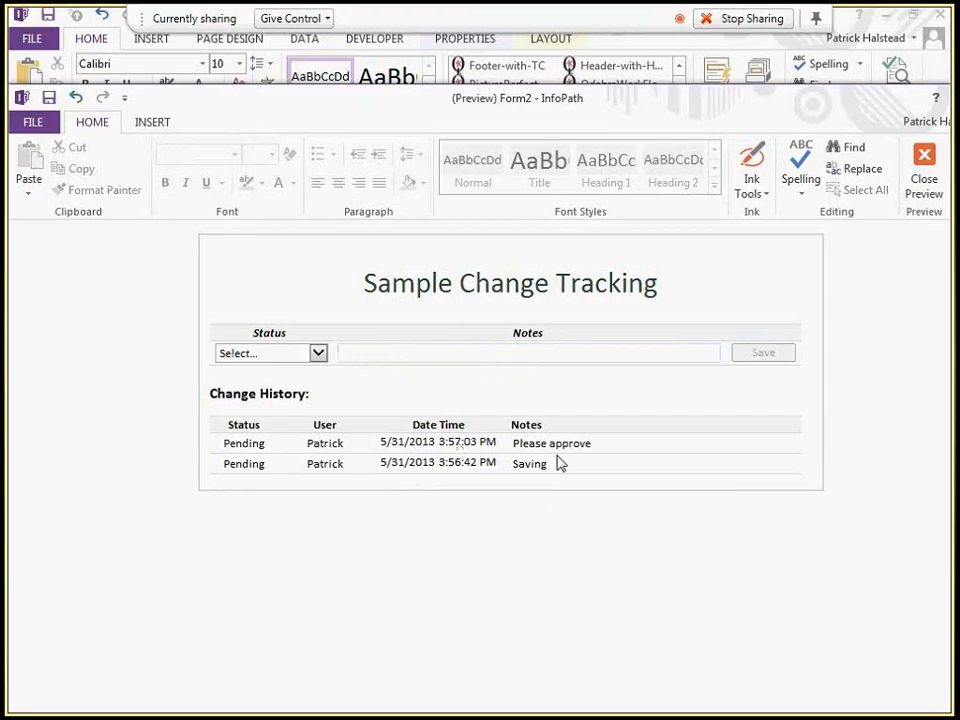
click(924, 180)
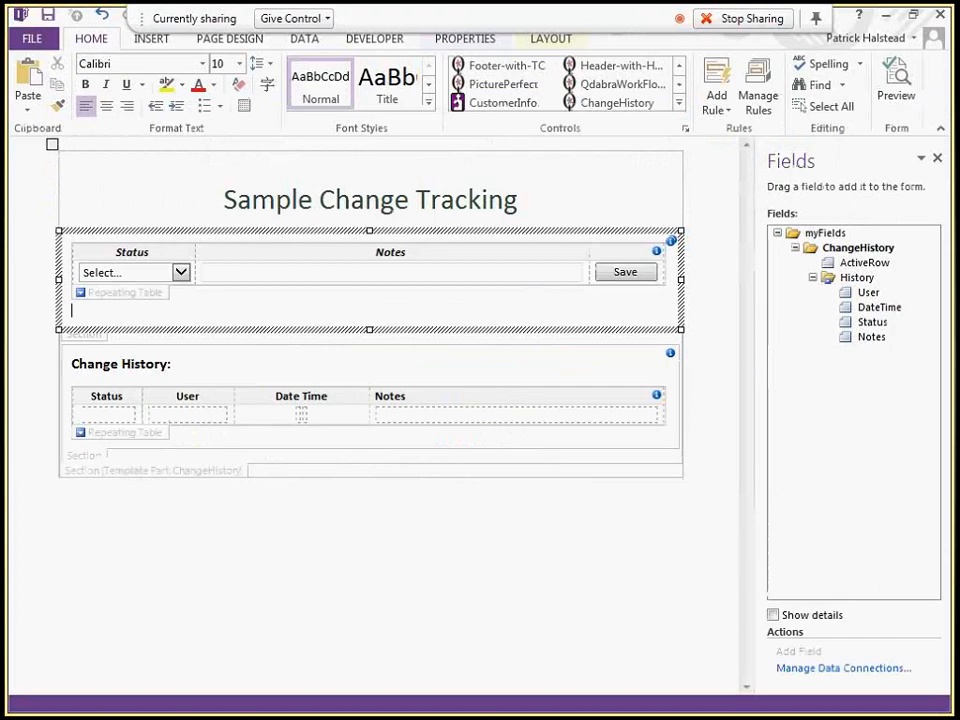
Close the Sample Change Tracking design window and maximize the design window of Starter Form Hide-Show - End.
click(942, 13)
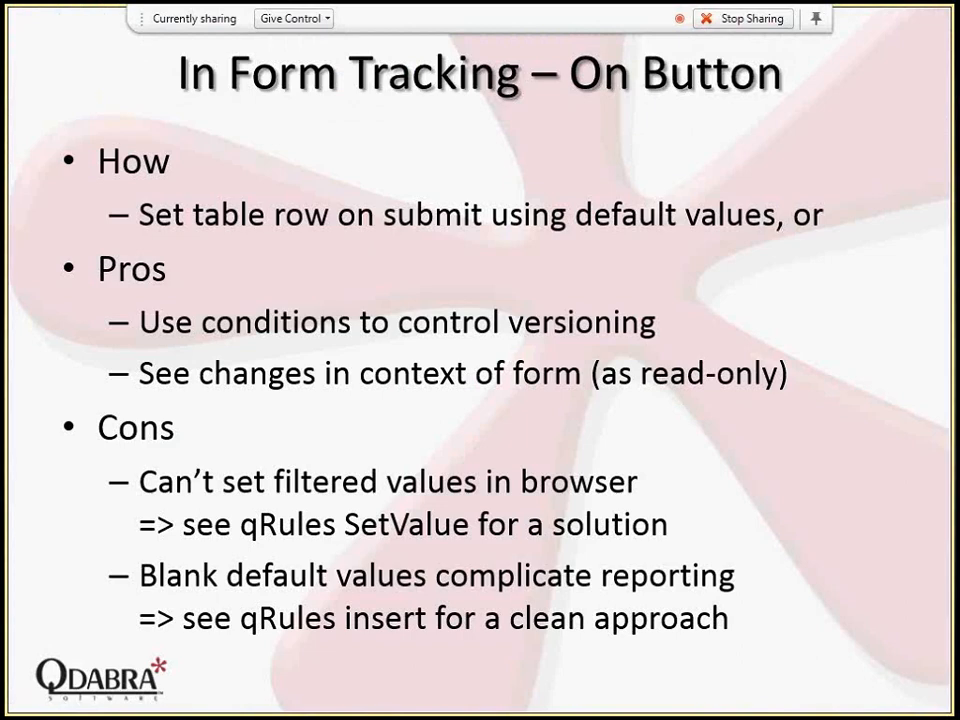
drag(959, 106, 441, 97)
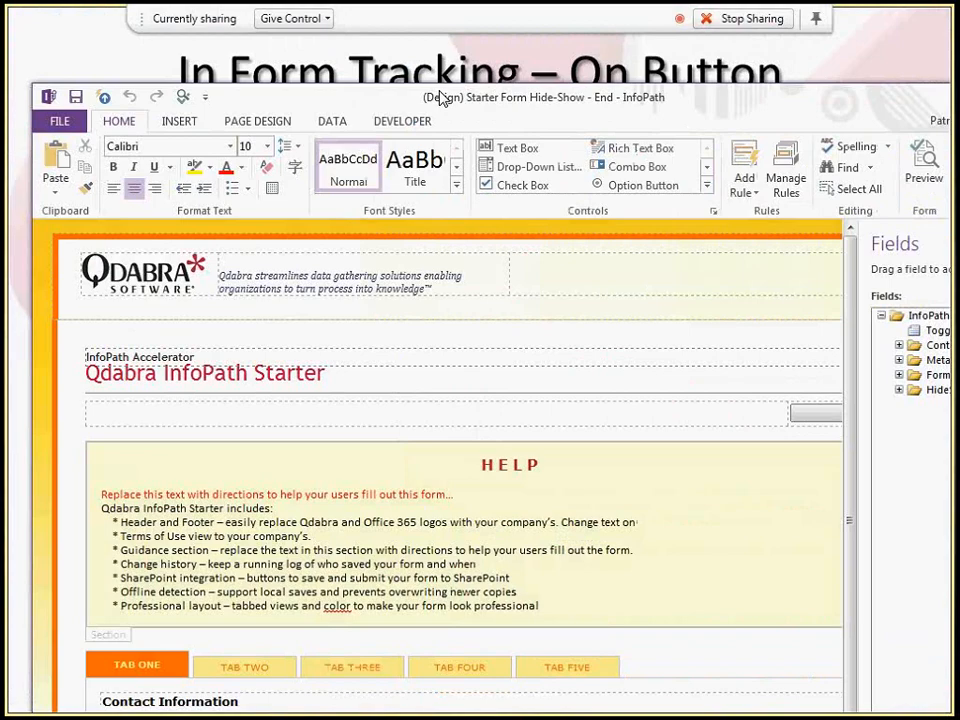
double_click(441, 97)
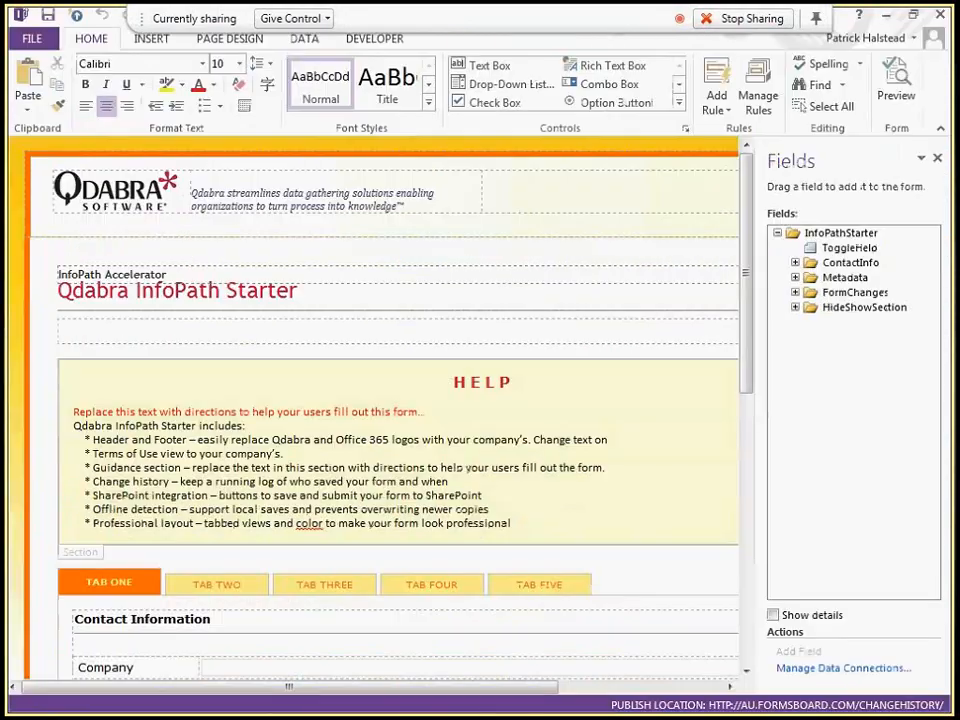
Hide the Fields pane and examine the starter form's layout down to the Approval and History section.
click(937, 158)
scroll(915, 390, down, 1)
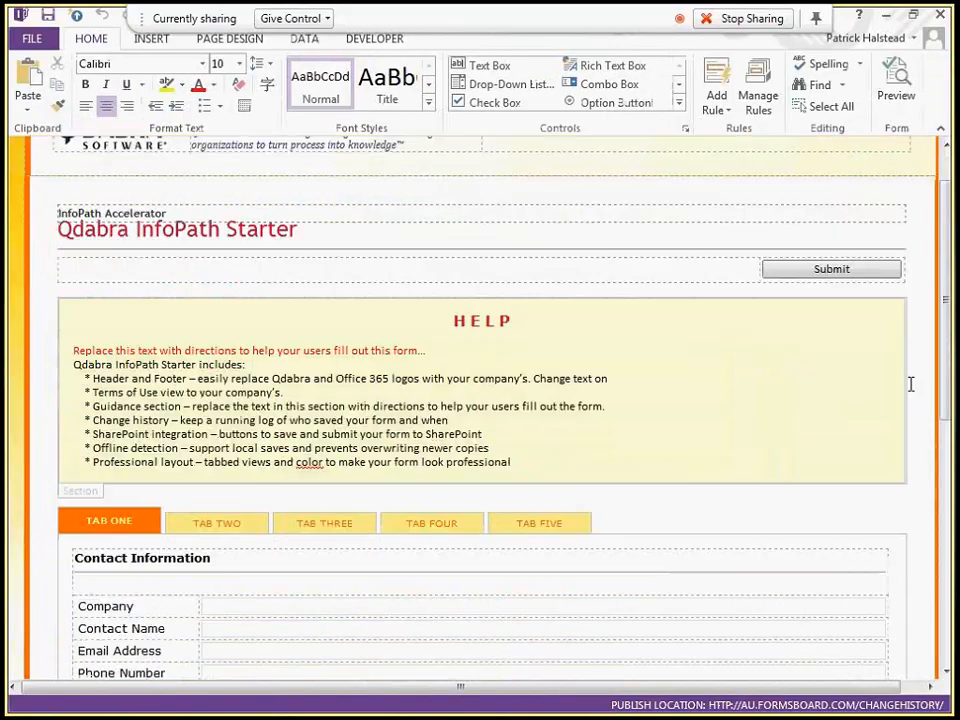
scroll(900, 390, down, 2)
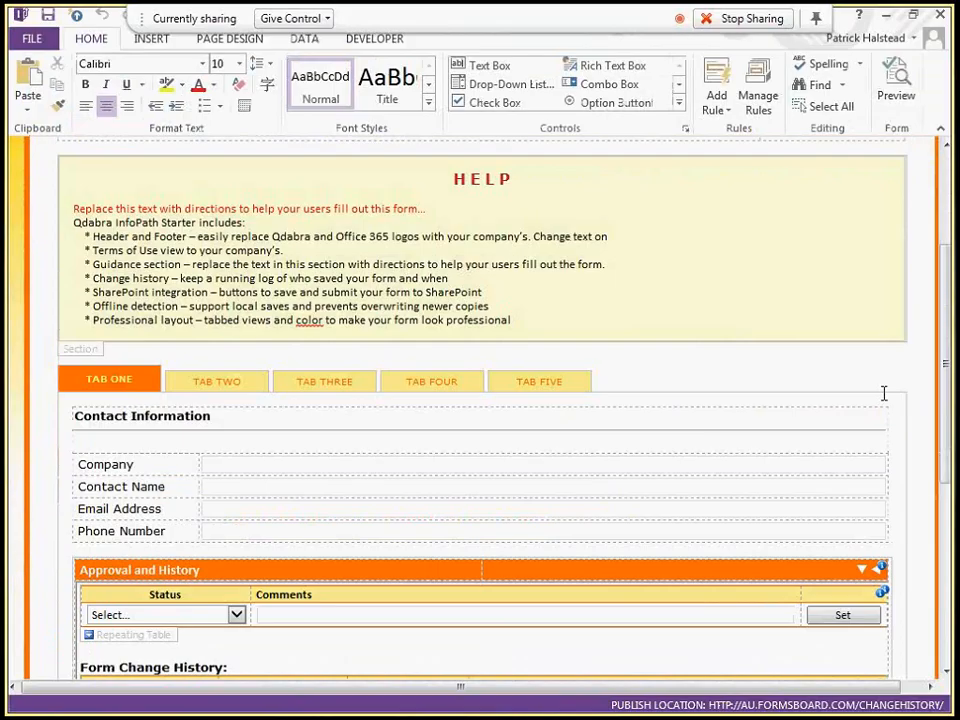
scroll(884, 393, down, 4)
scroll(680, 368, up, 1)
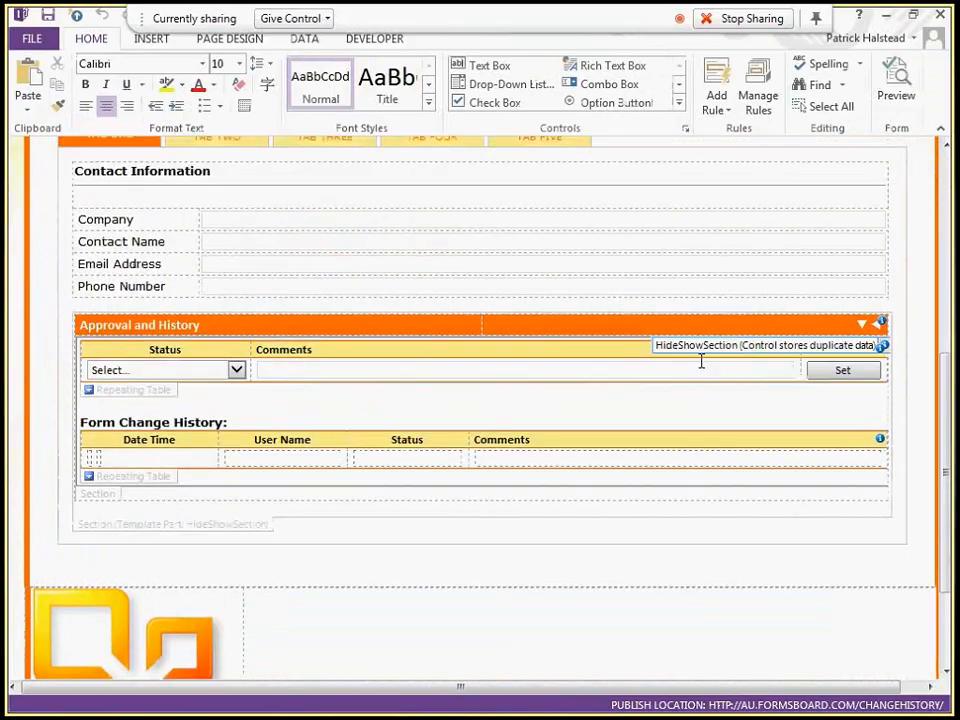
scroll(404, 200, up, 6)
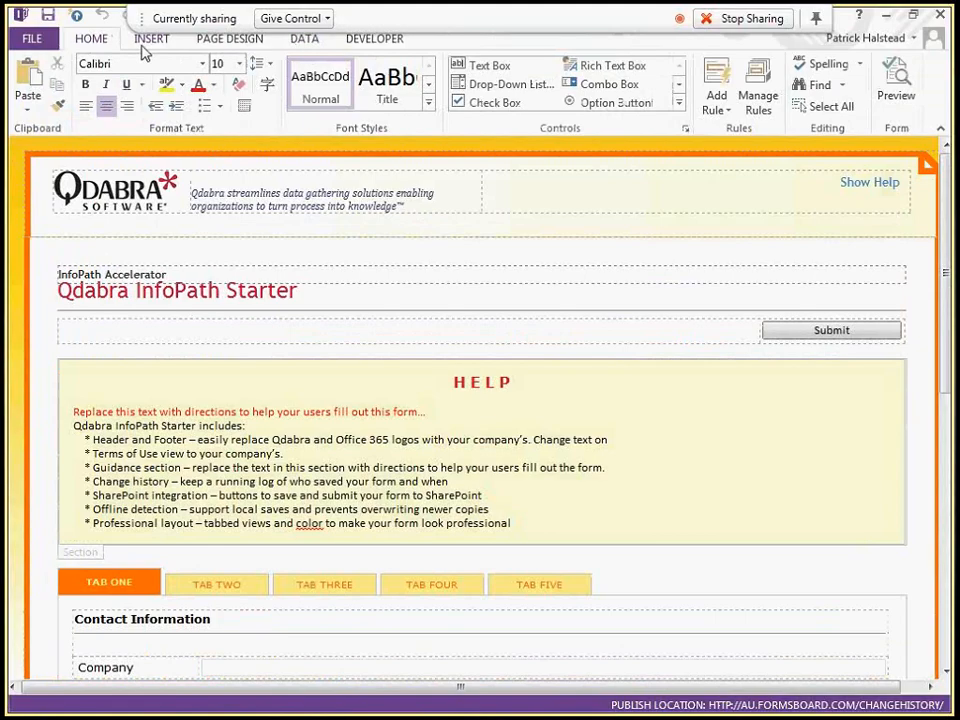
Show the form's fields and review the default FormChange rows under FormChanges in the default values, leaving them as they are.
click(47, 36)
click(47, 34)
click(304, 39)
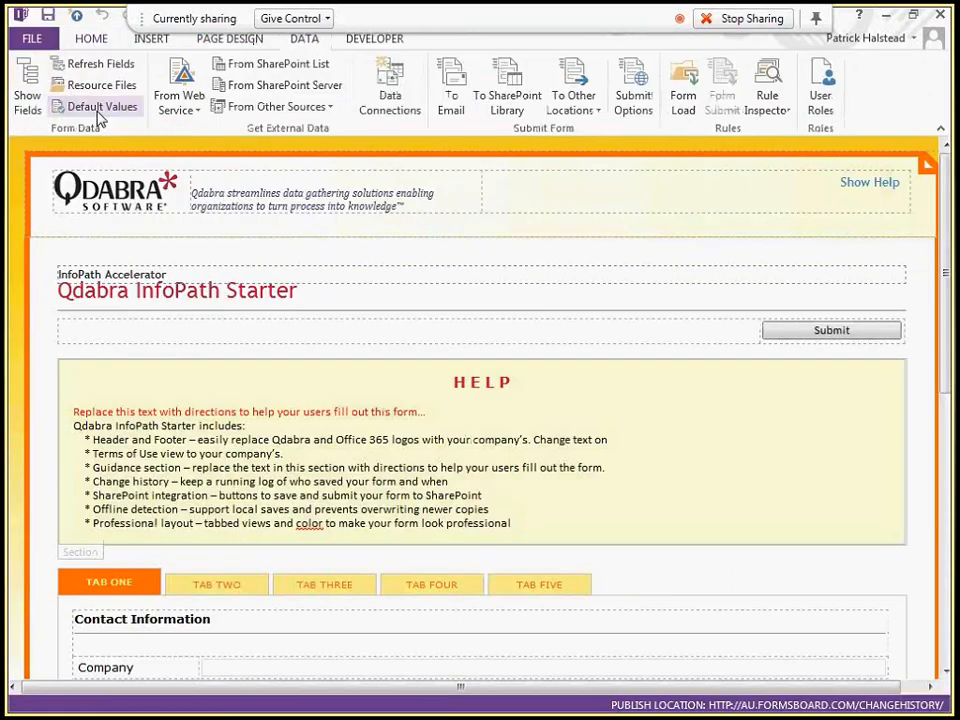
click(28, 96)
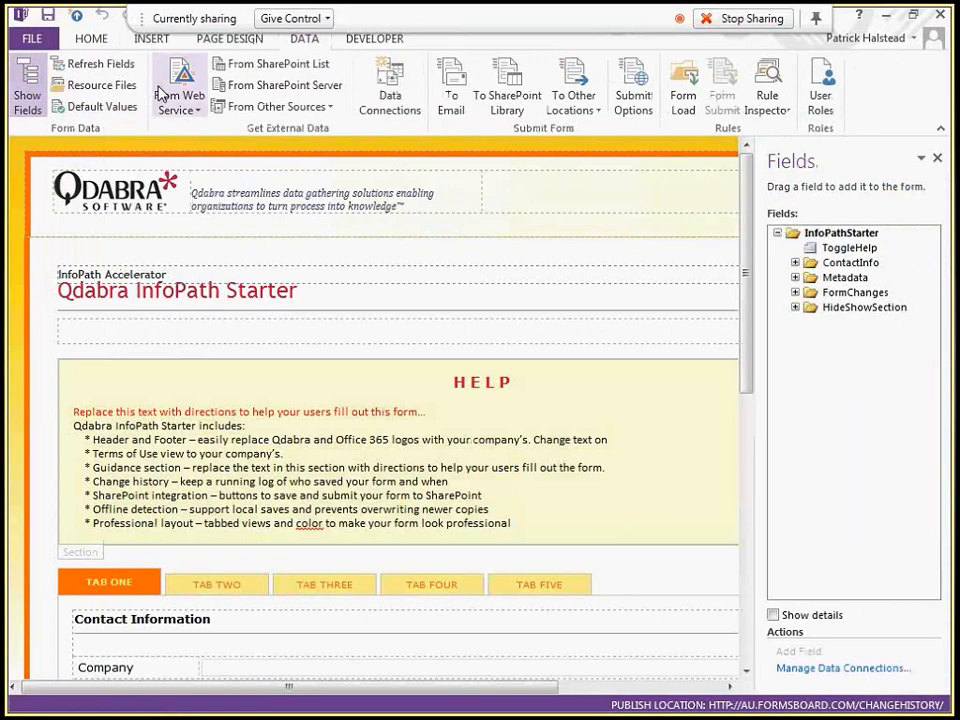
click(108, 105)
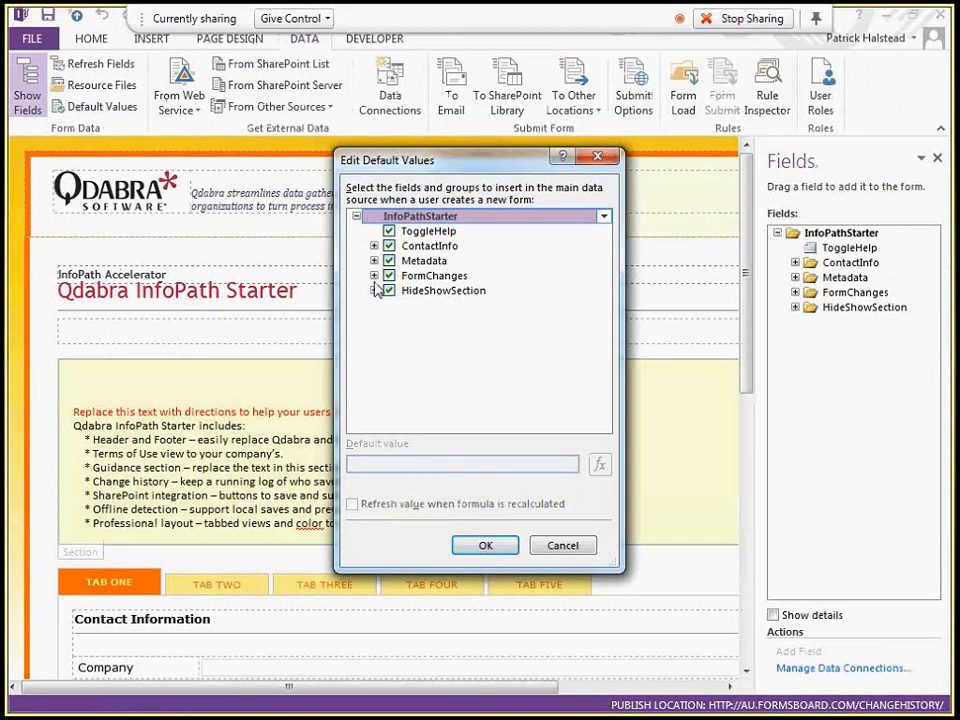
click(373, 275)
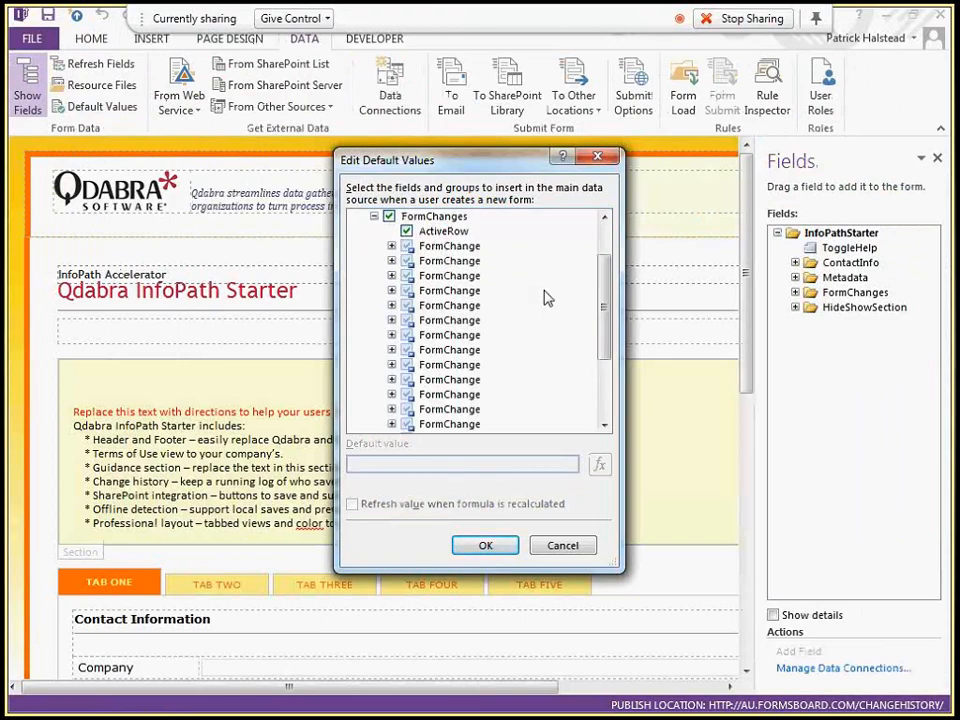
drag(604, 315, 636, 327)
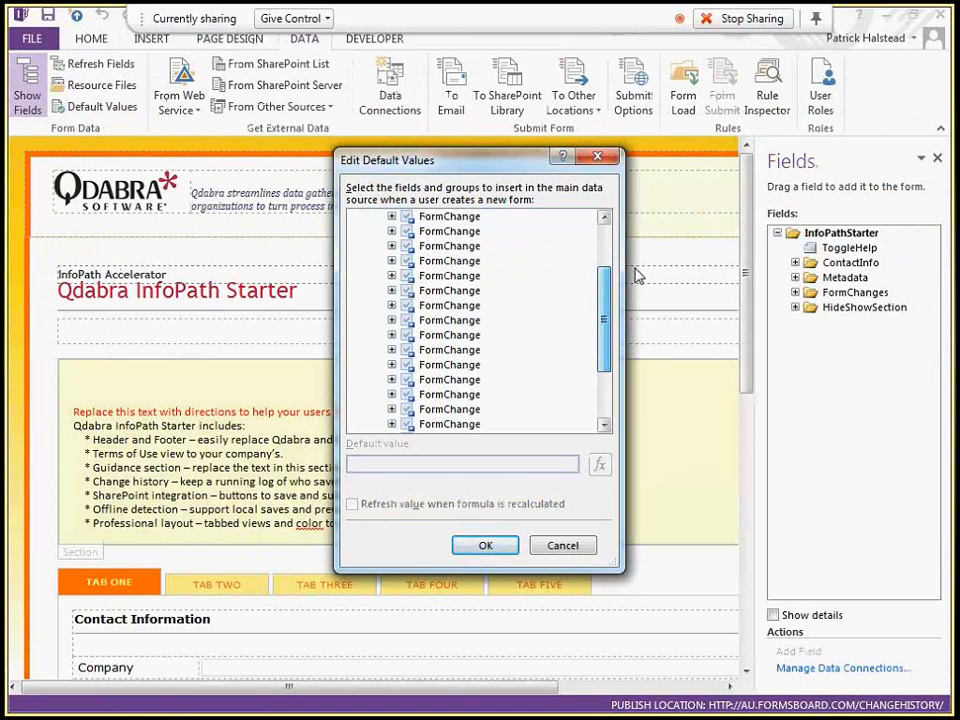
click(598, 157)
Expand the FormChanges group and its repeating FormChange group in the form's fields.
click(795, 292)
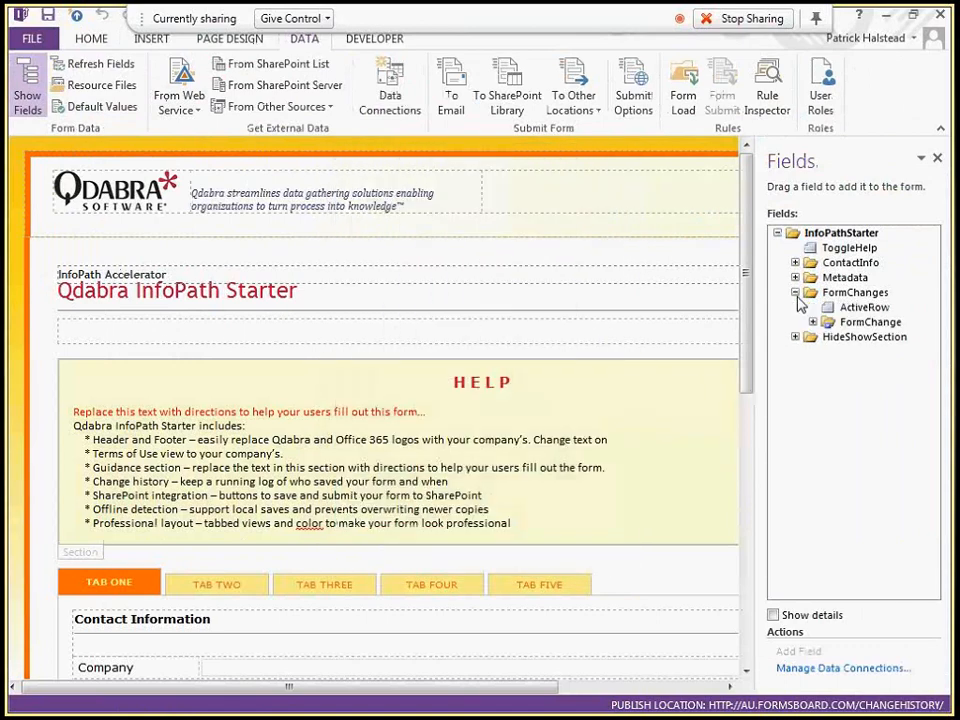
click(826, 322)
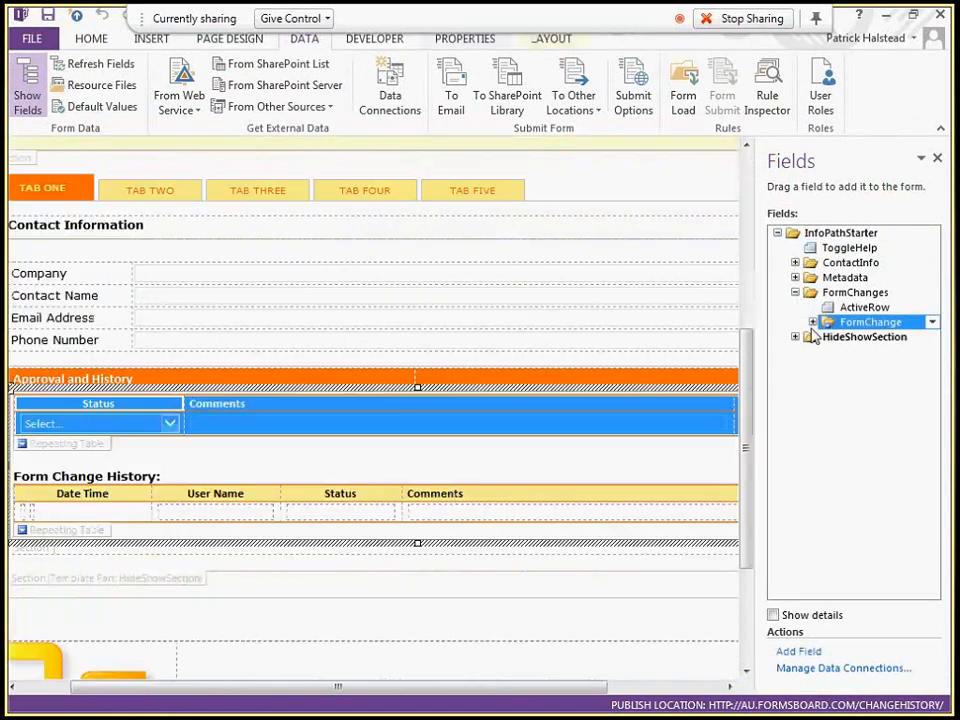
click(812, 322)
Add another FormChange row below the first one under FormChanges in the form's default values.
click(100, 106)
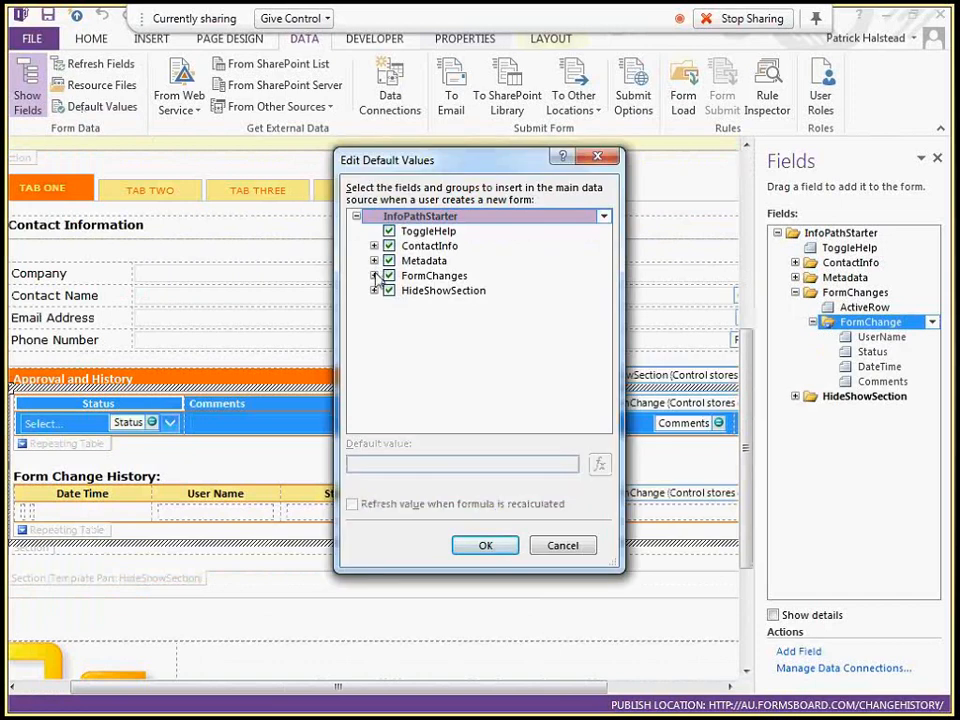
click(374, 275)
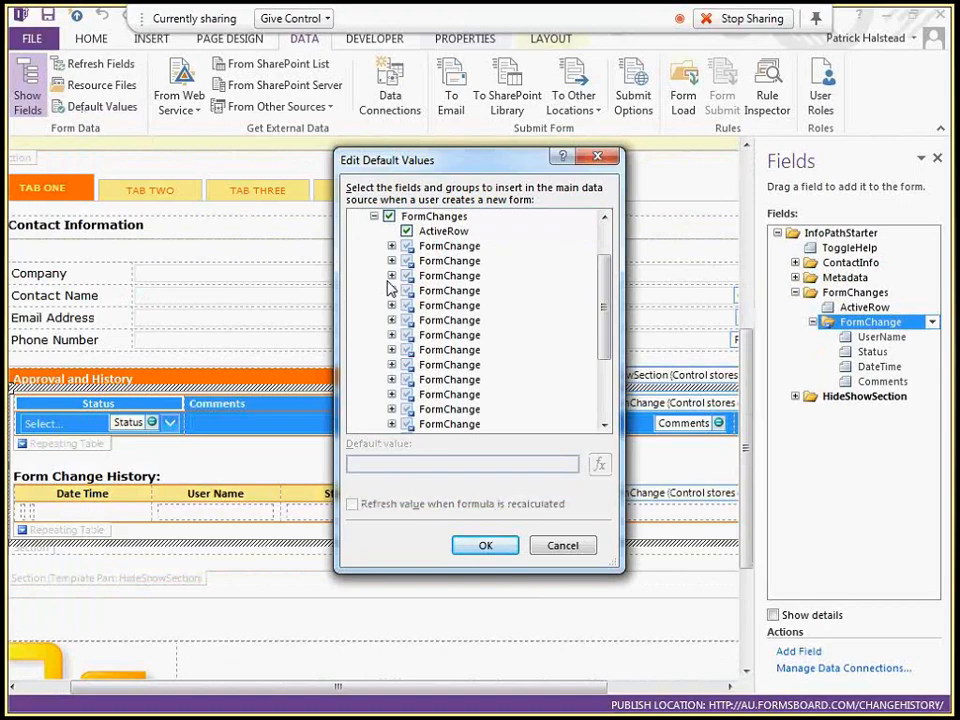
click(588, 245)
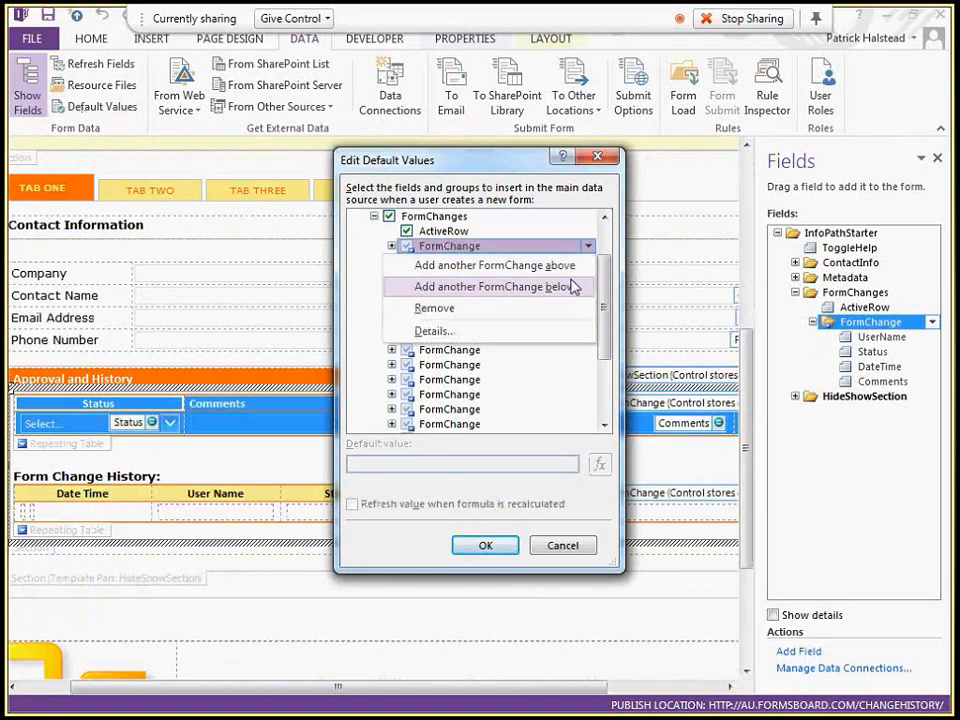
click(503, 287)
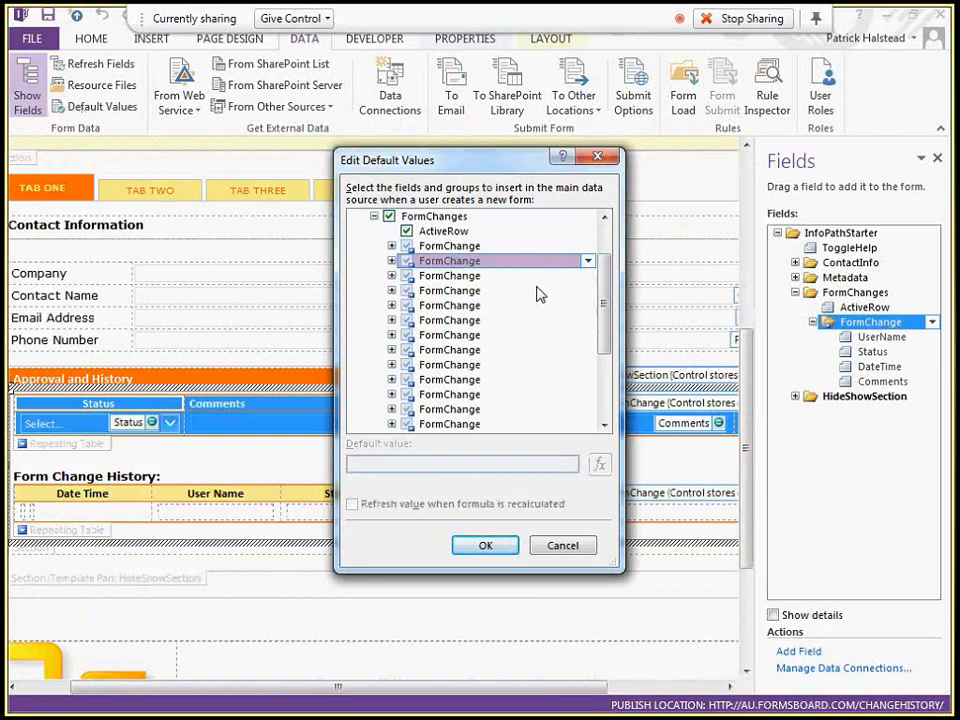
drag(605, 266, 605, 234)
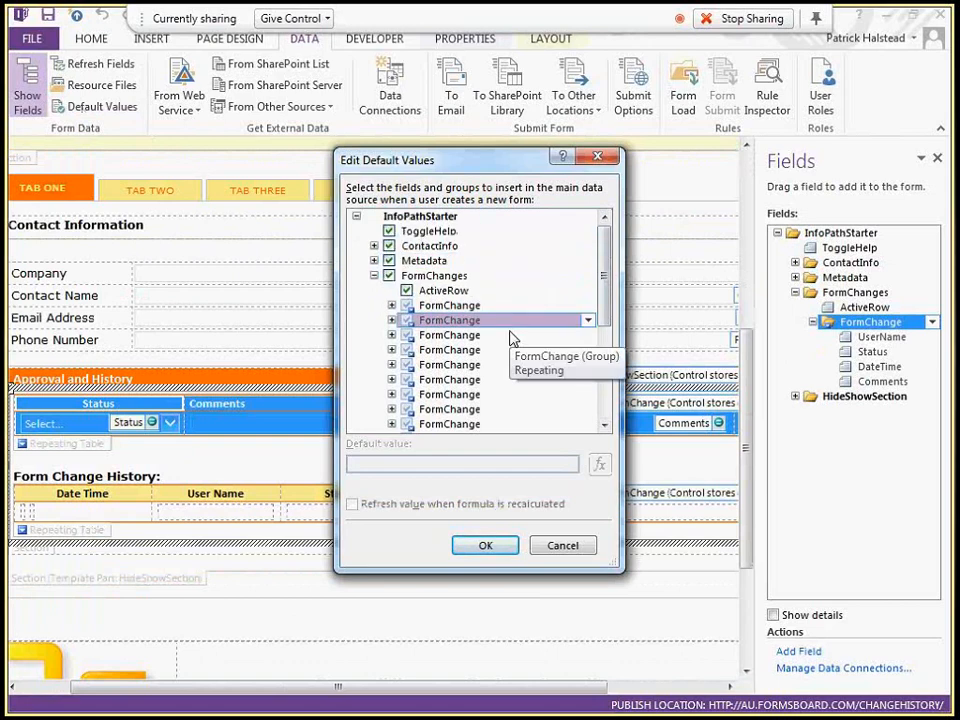
click(485, 545)
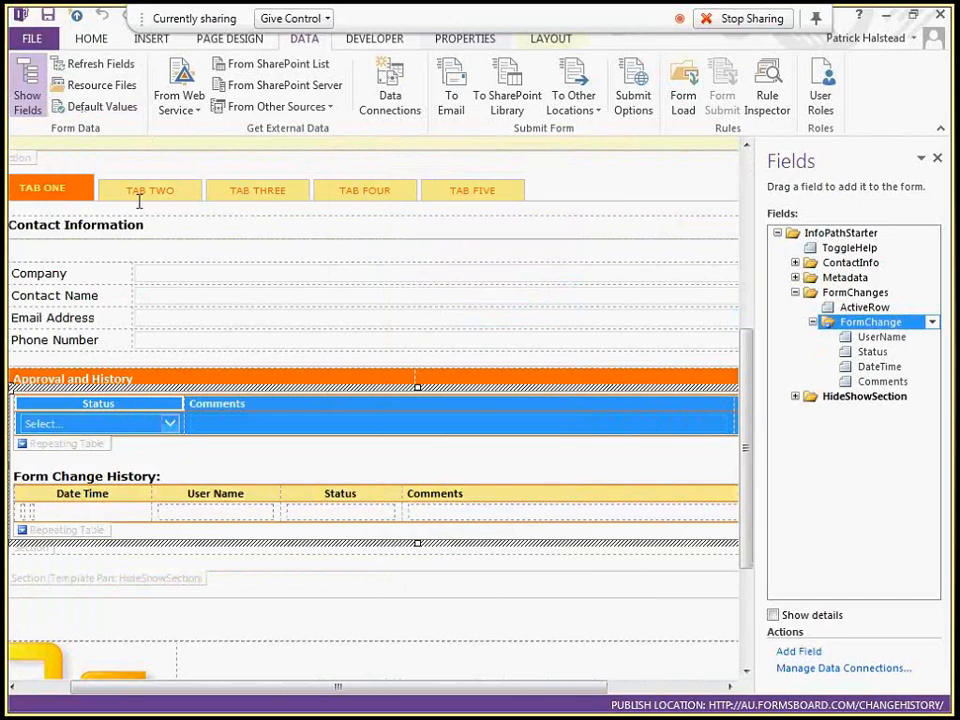
Review the No DateTime and No Status formatting rules of the Form Change History repeating table.
click(56, 532)
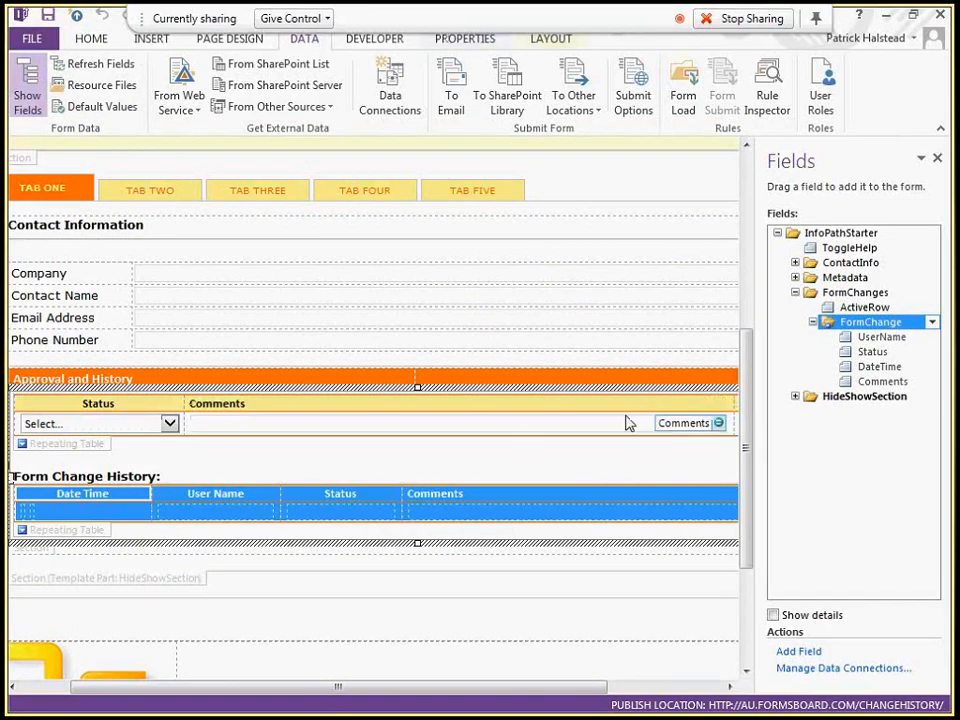
click(95, 40)
click(757, 95)
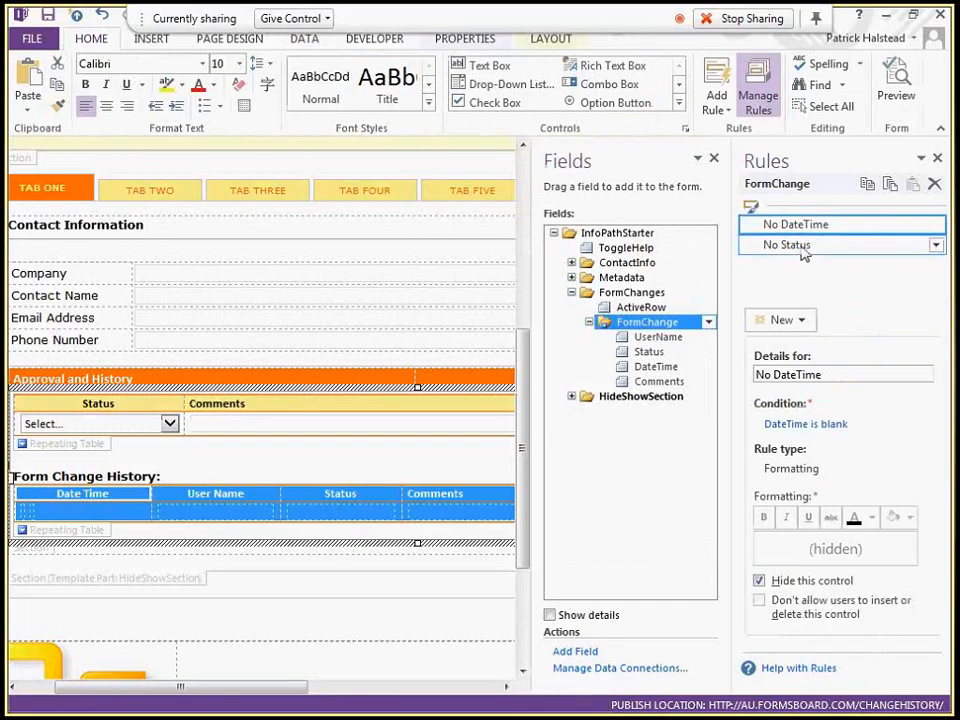
click(806, 246)
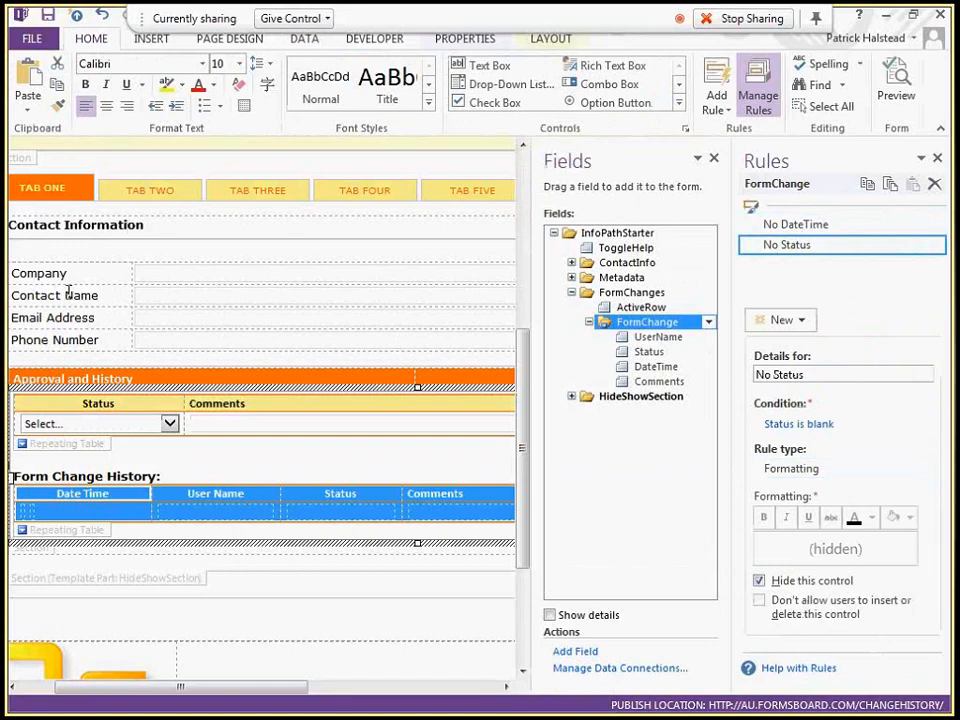
Inspect the condition expression of the Hide rule on the Status and Comments repeating table, leaving it as it is.
click(52, 453)
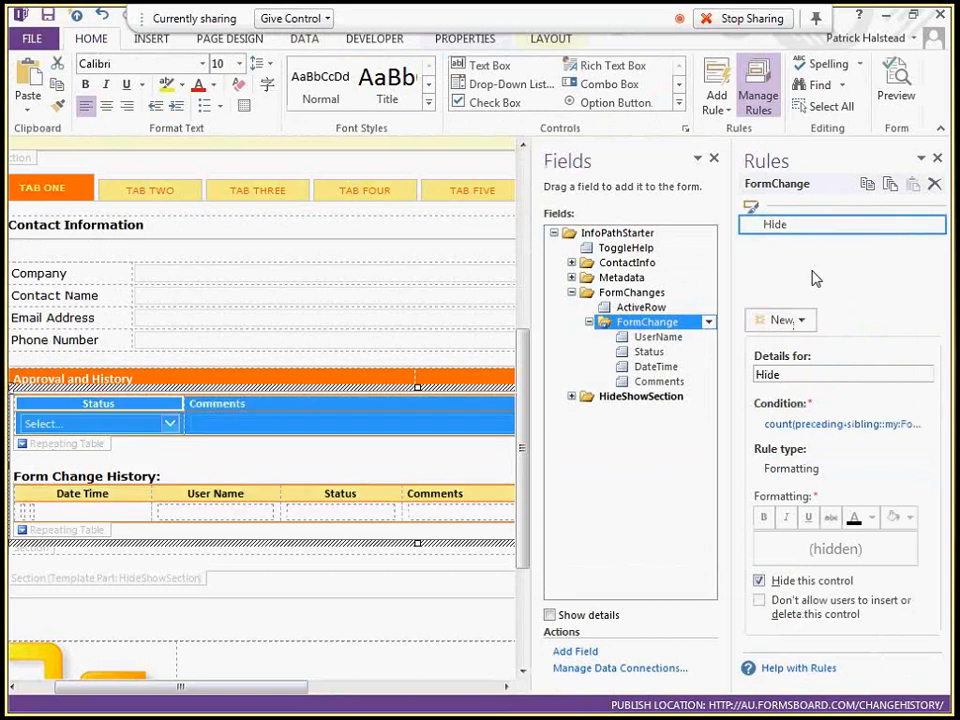
click(820, 424)
drag(369, 367, 640, 373)
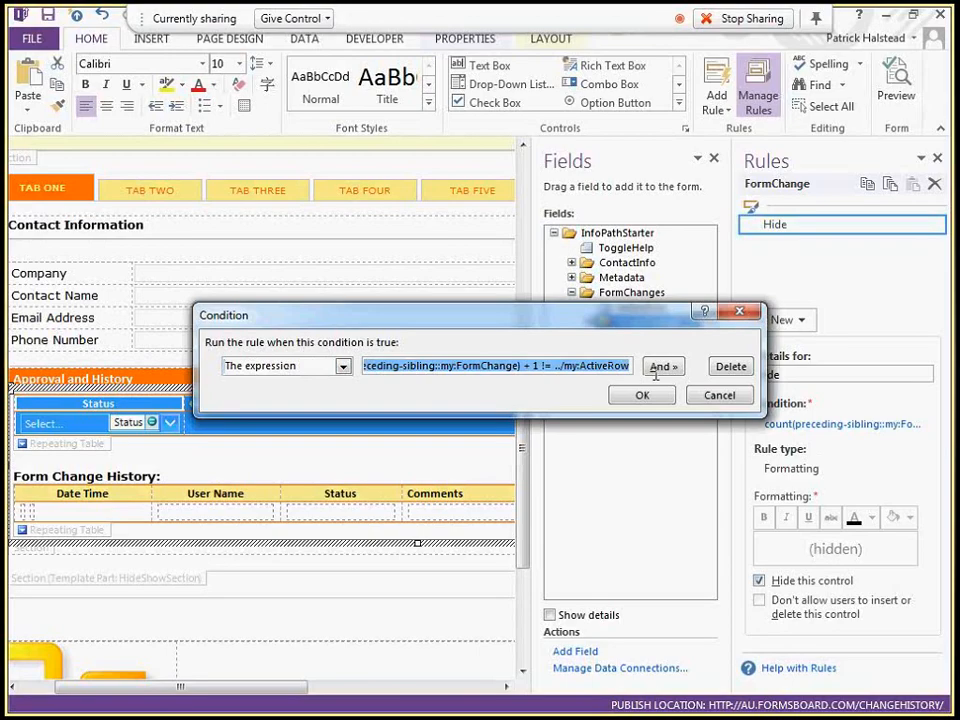
click(603, 366)
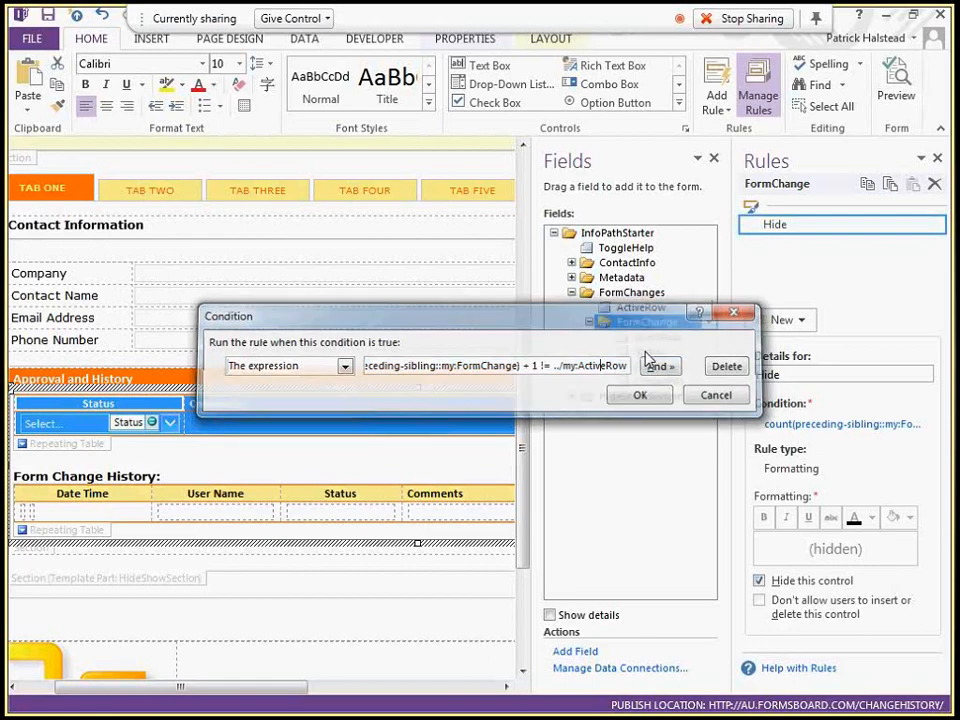
click(642, 395)
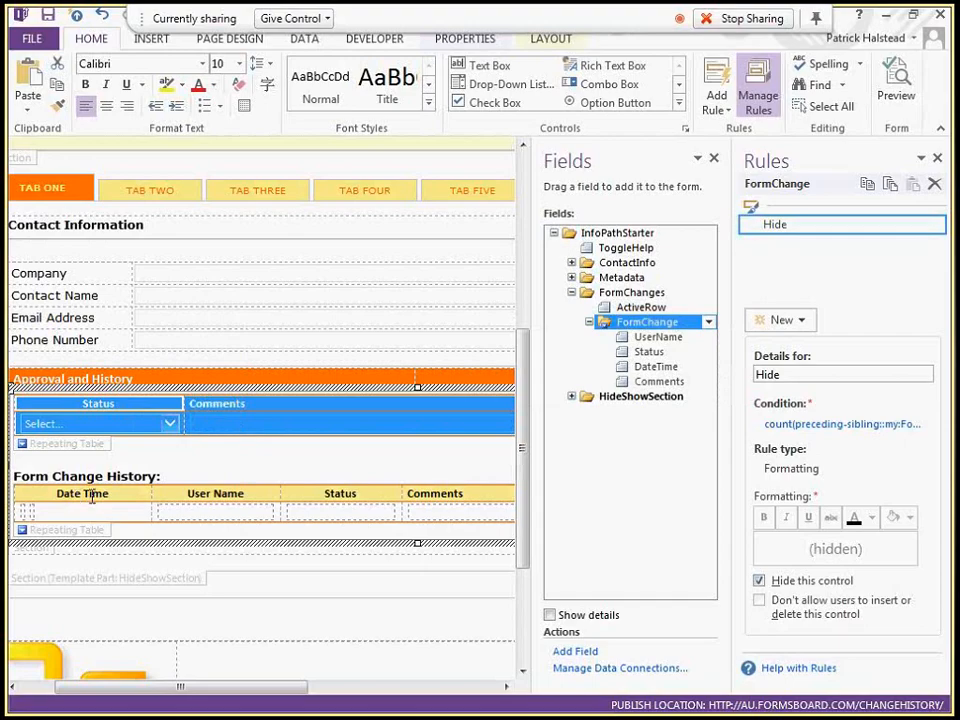
Insert the FormChange group as a repeating table below the Form Change History section.
click(165, 566)
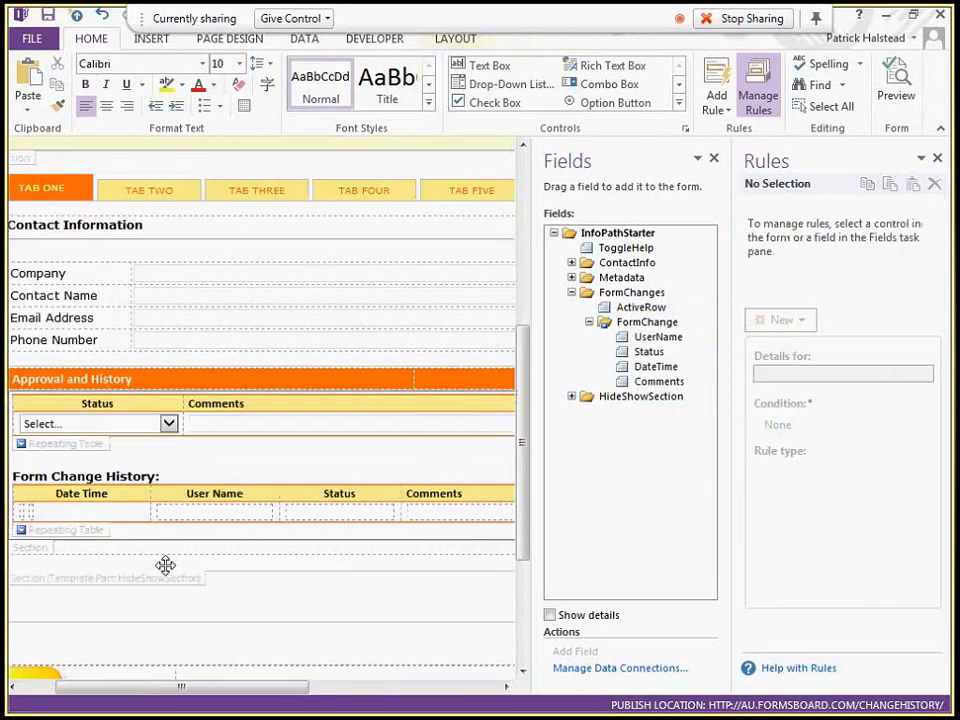
click(647, 322)
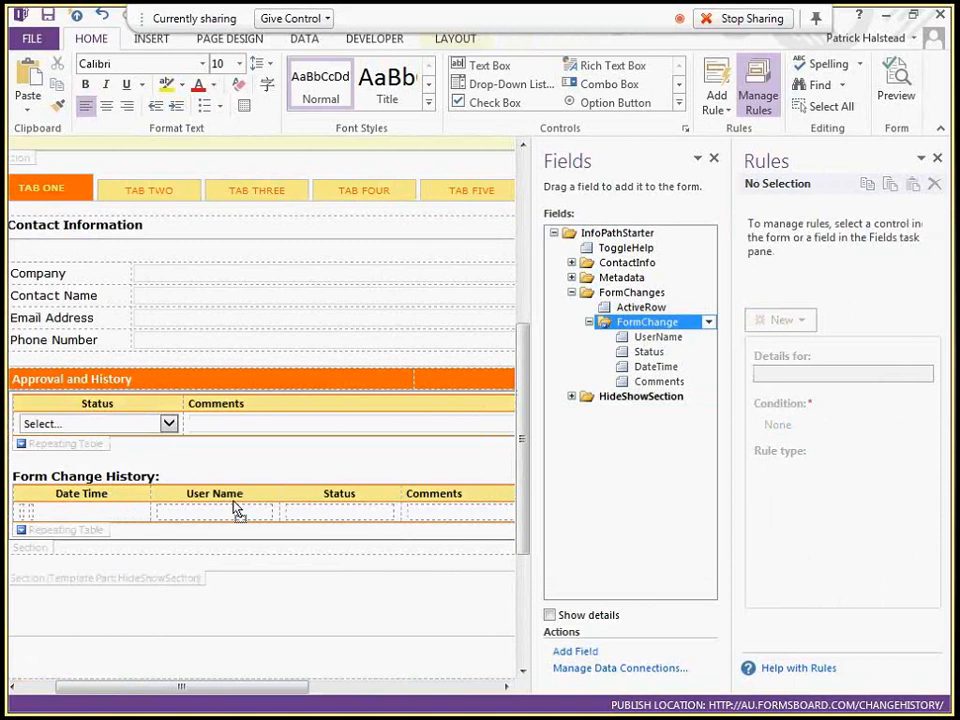
drag(235, 508, 111, 574)
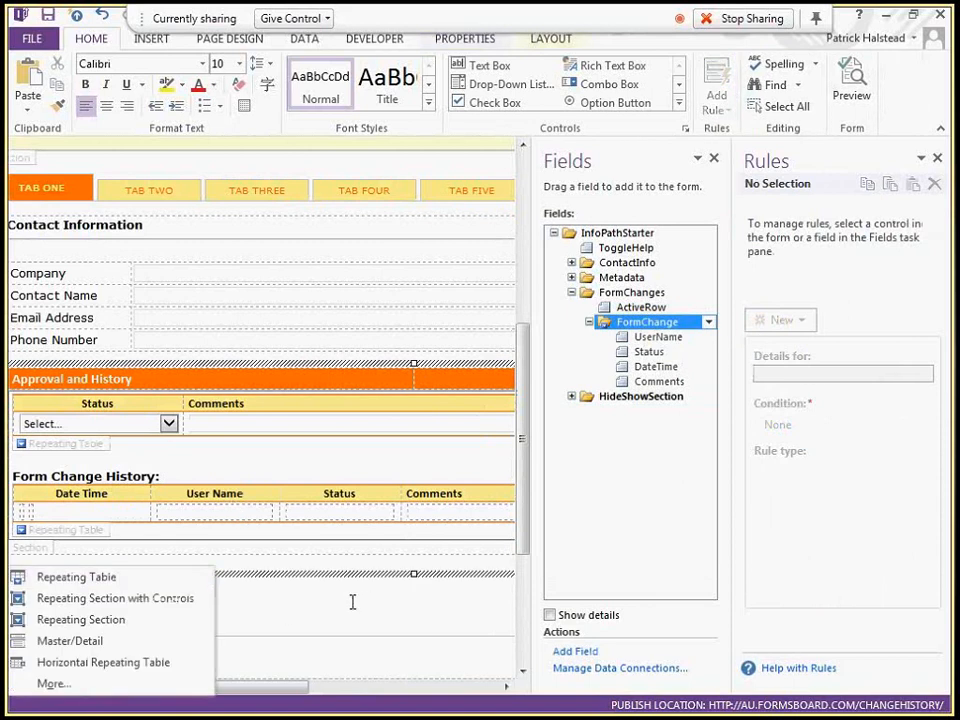
click(124, 597)
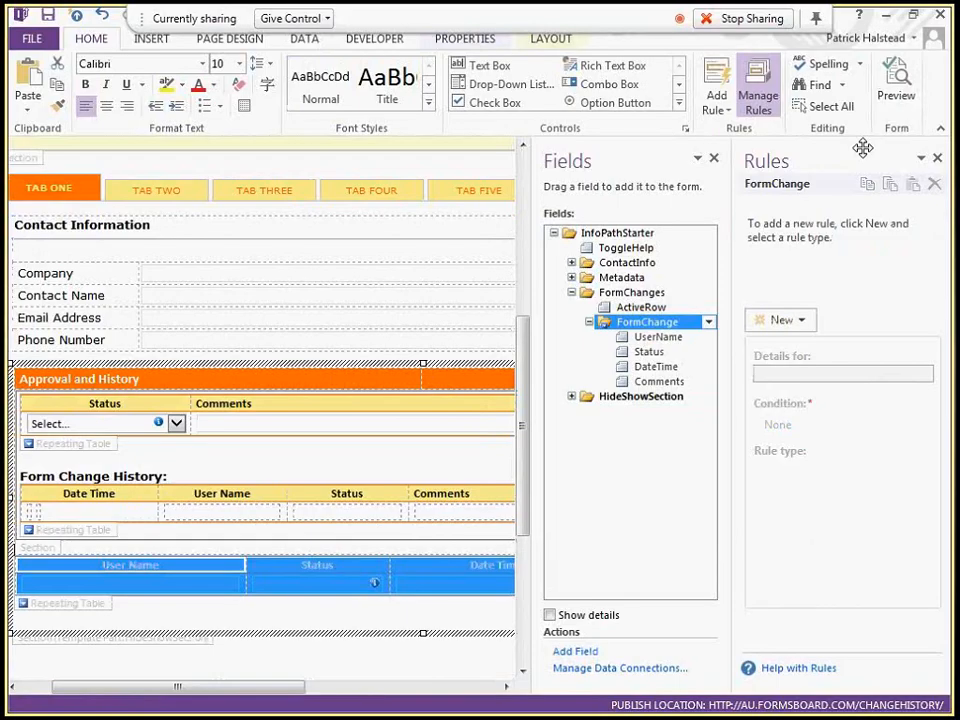
Preview the form, look through the rows of the added table, and expand the Approval and History section.
click(896, 82)
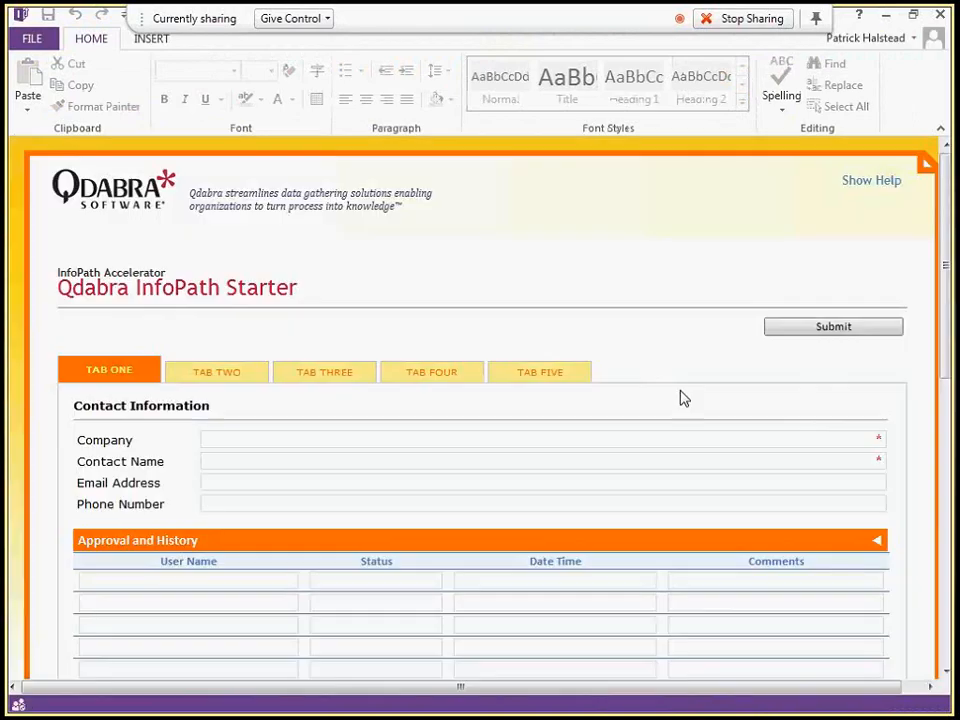
scroll(675, 410, down, 5)
scroll(672, 423, down, 10)
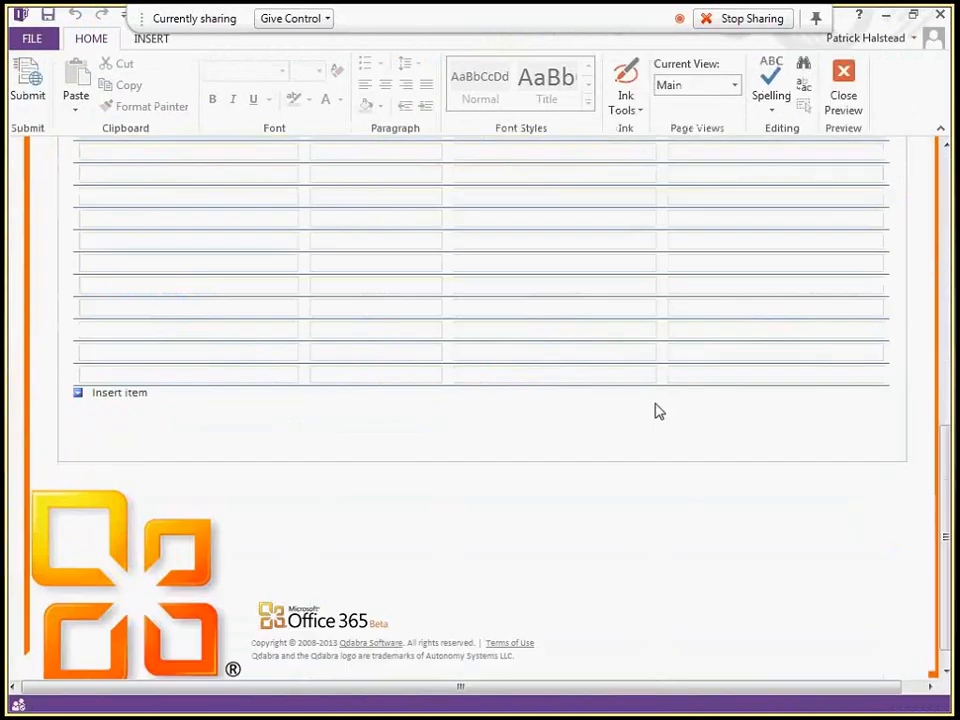
scroll(656, 409, up, 10)
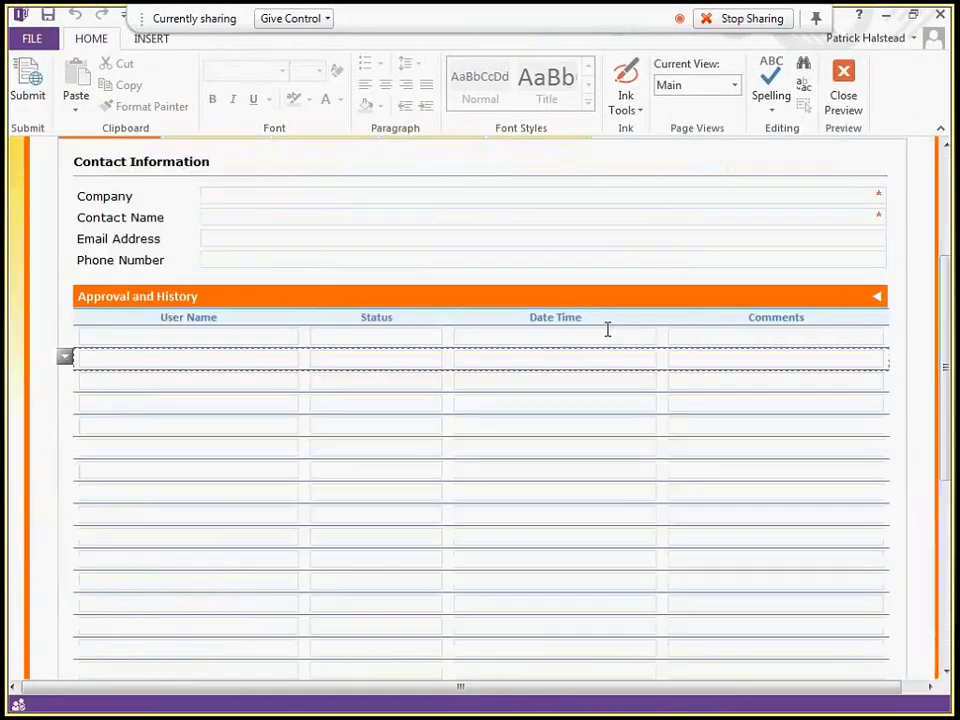
click(878, 298)
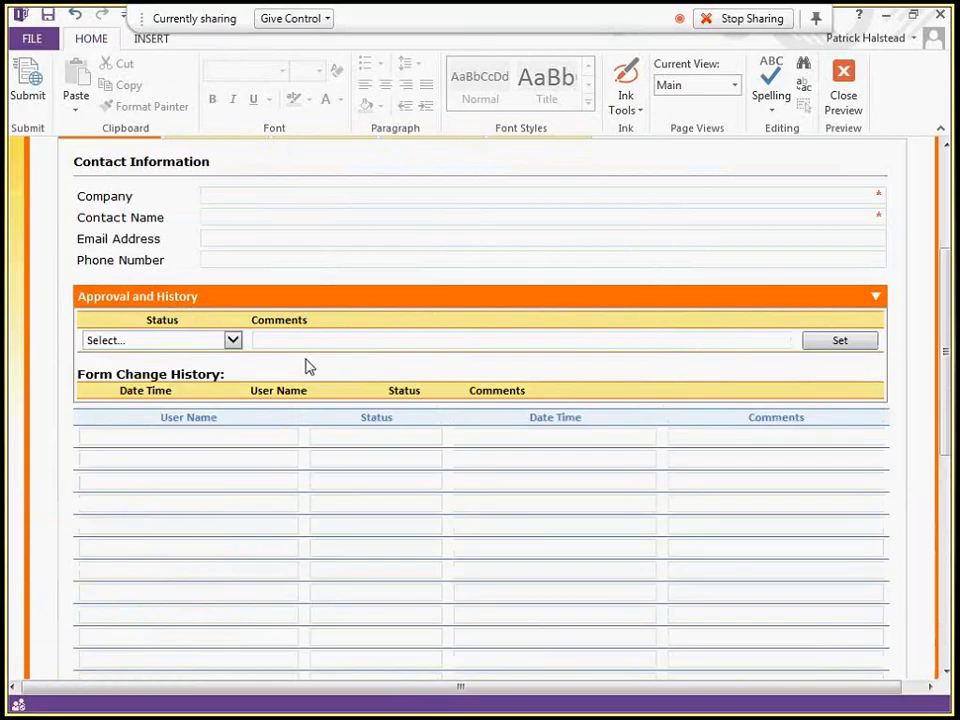
Record a change entry with status Saved and the comment "First draft".
click(232, 340)
click(154, 386)
click(298, 342)
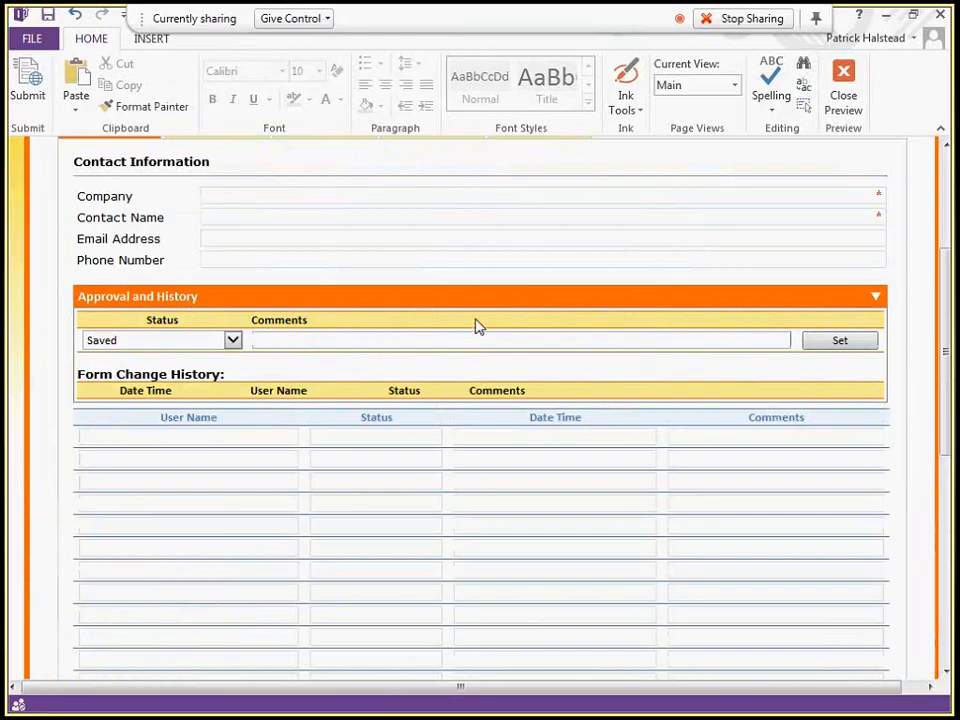
text(Fir)
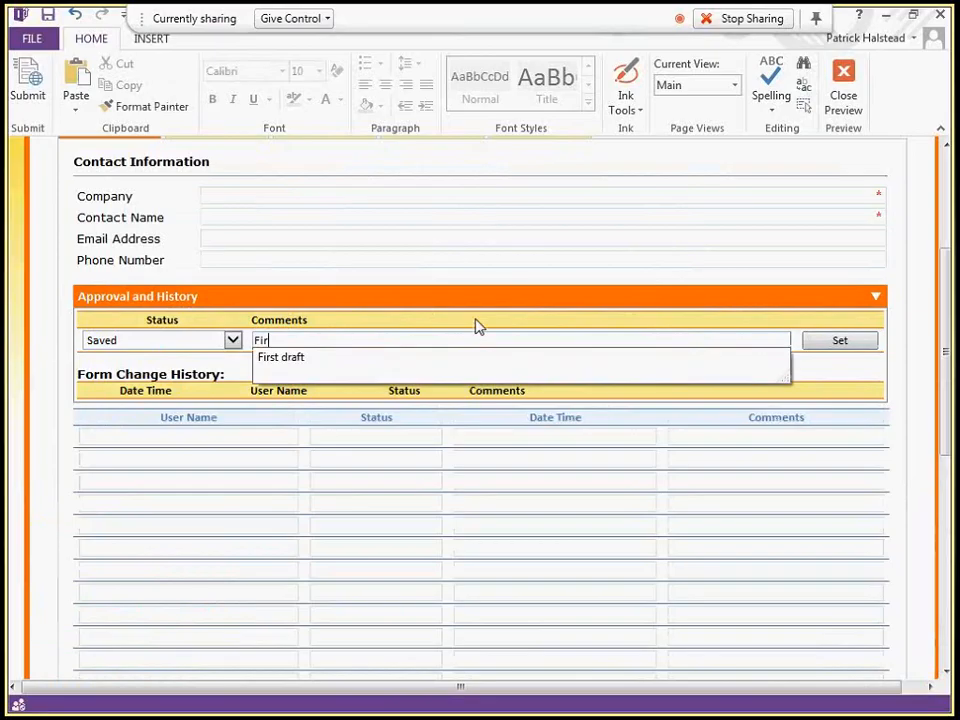
key(Down)
key(Return)
key(Tab)
key(Return)
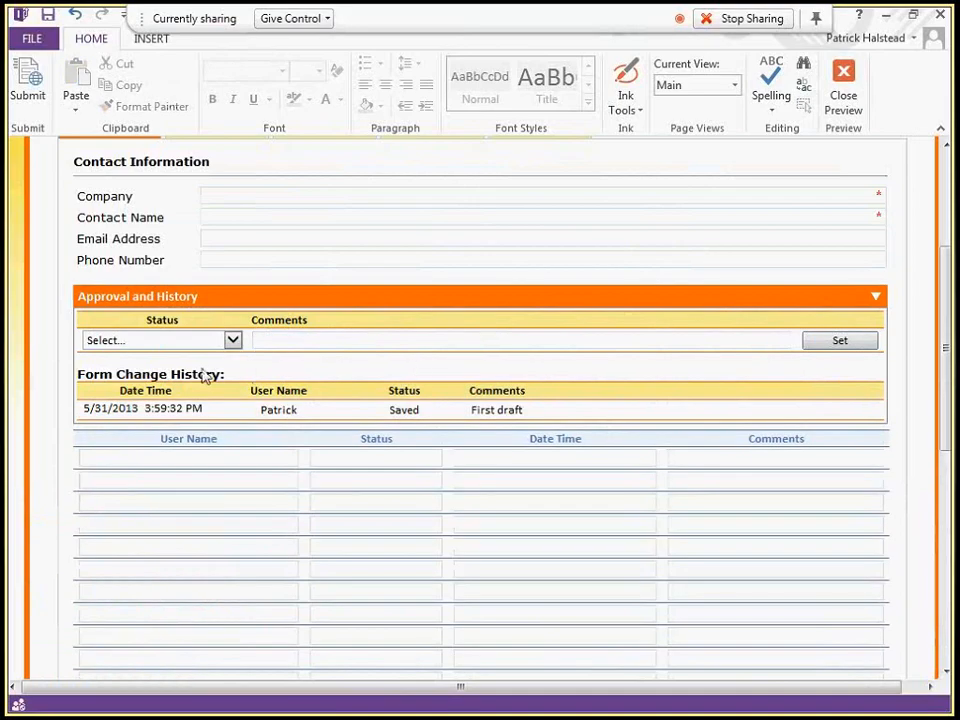
Compare the entry in Form Change History with the last row of the unfiltered FormChange table.
click(140, 409)
scroll(428, 400, down, 5)
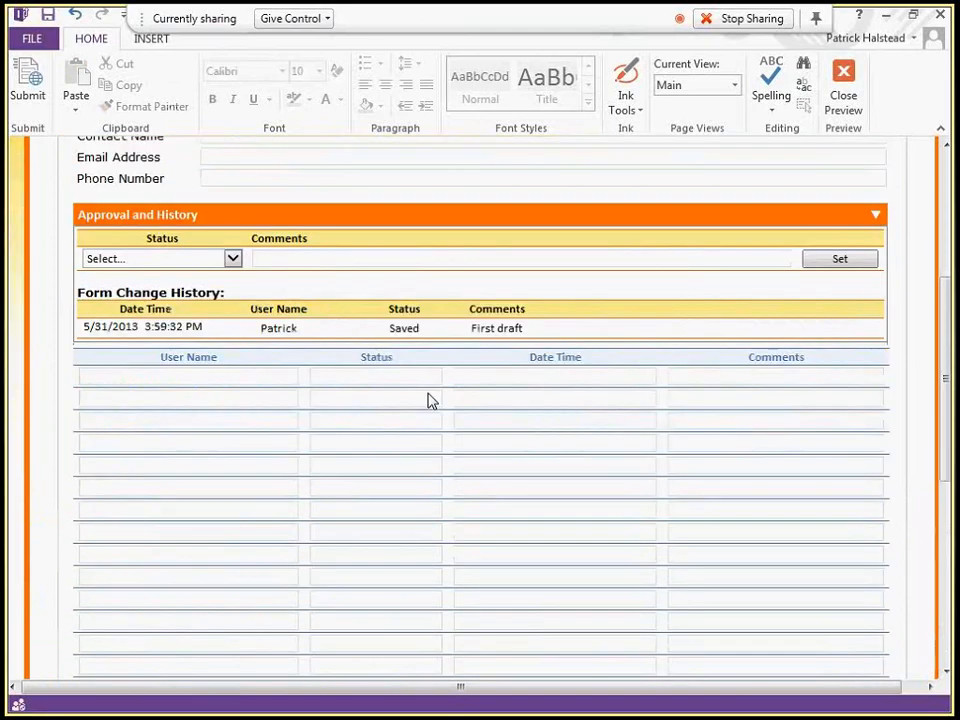
scroll(349, 373, down, 3)
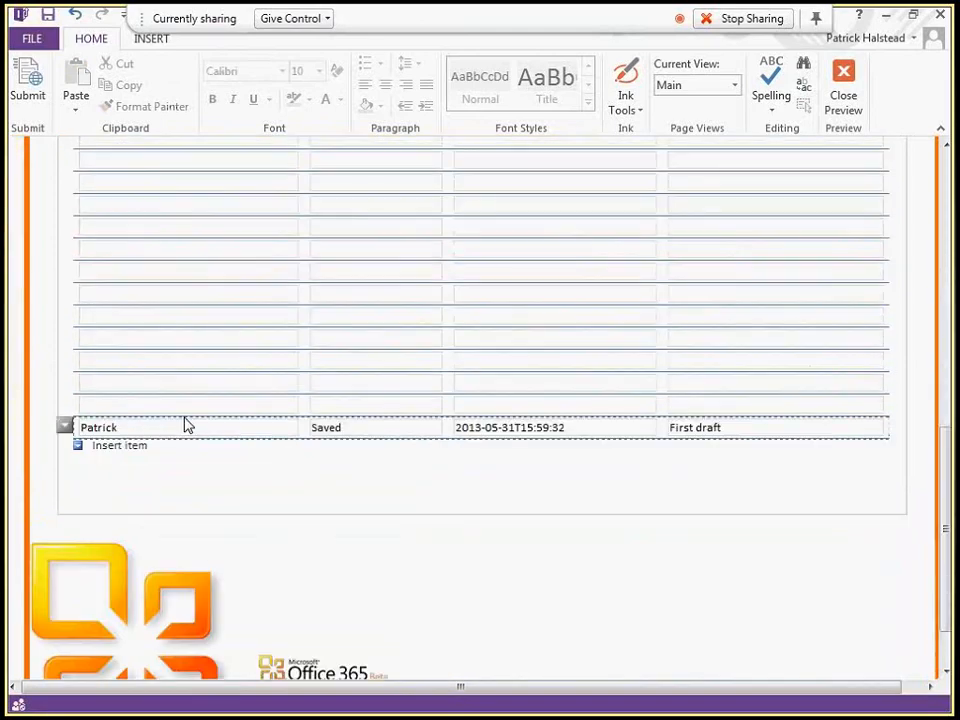
click(523, 409)
Record a second change entry with status Submitted and the comment "Please approve".
scroll(511, 387, up, 6)
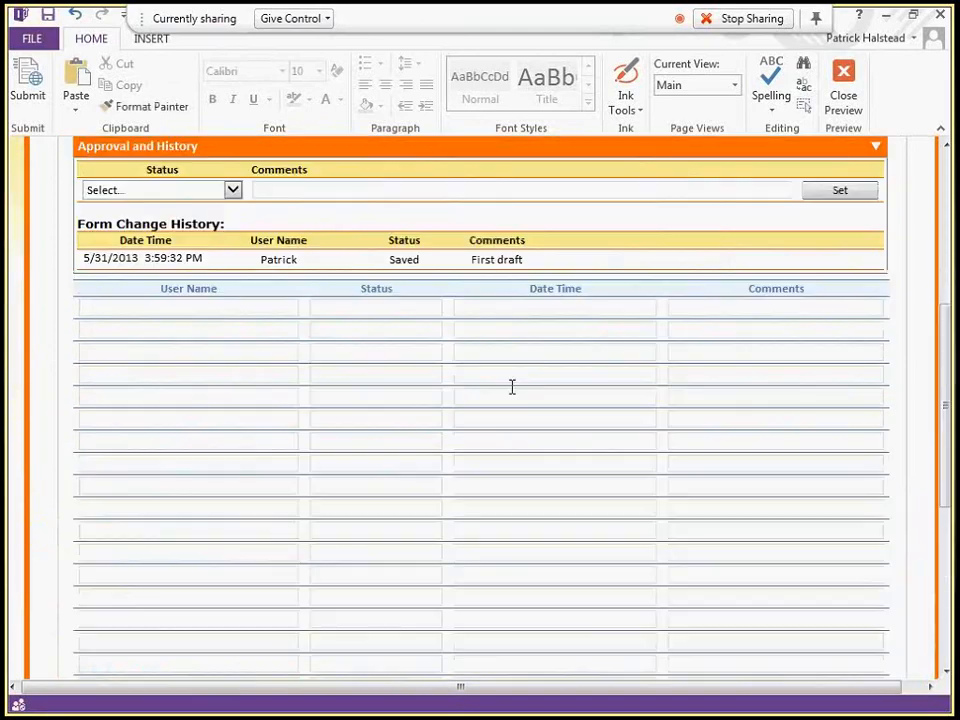
scroll(511, 387, up, 2)
click(232, 271)
click(150, 317)
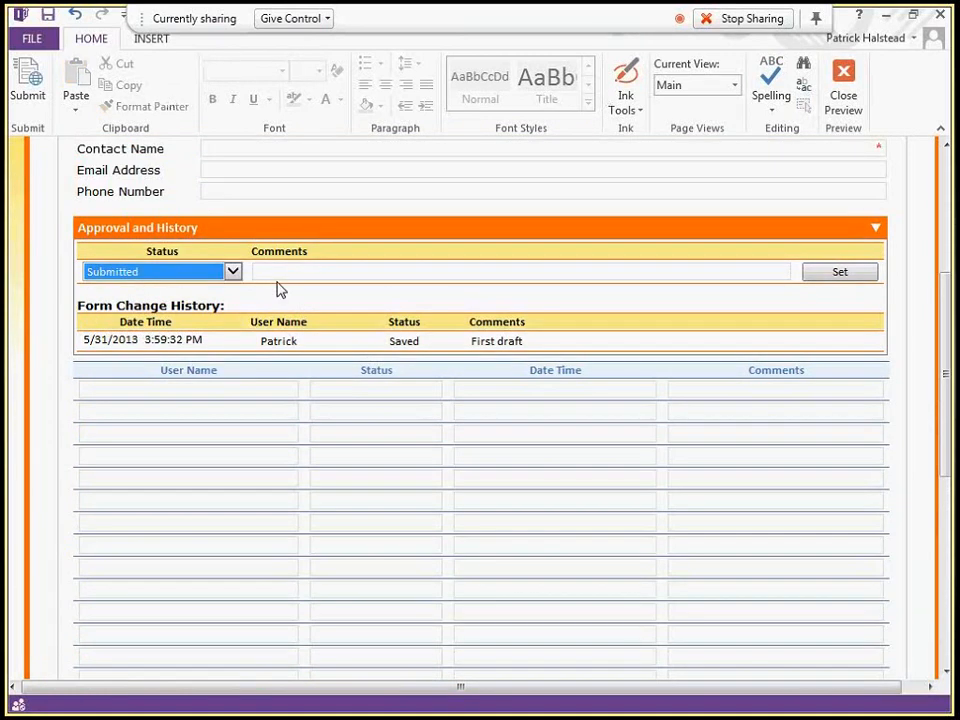
click(341, 271)
text(P)
key(Down)
key(Tab)
key(Return)
Examine the filled and blank rows at the end of the unfiltered FormChange table, and close the preview.
scroll(365, 370, down, 1)
scroll(365, 370, down, 5)
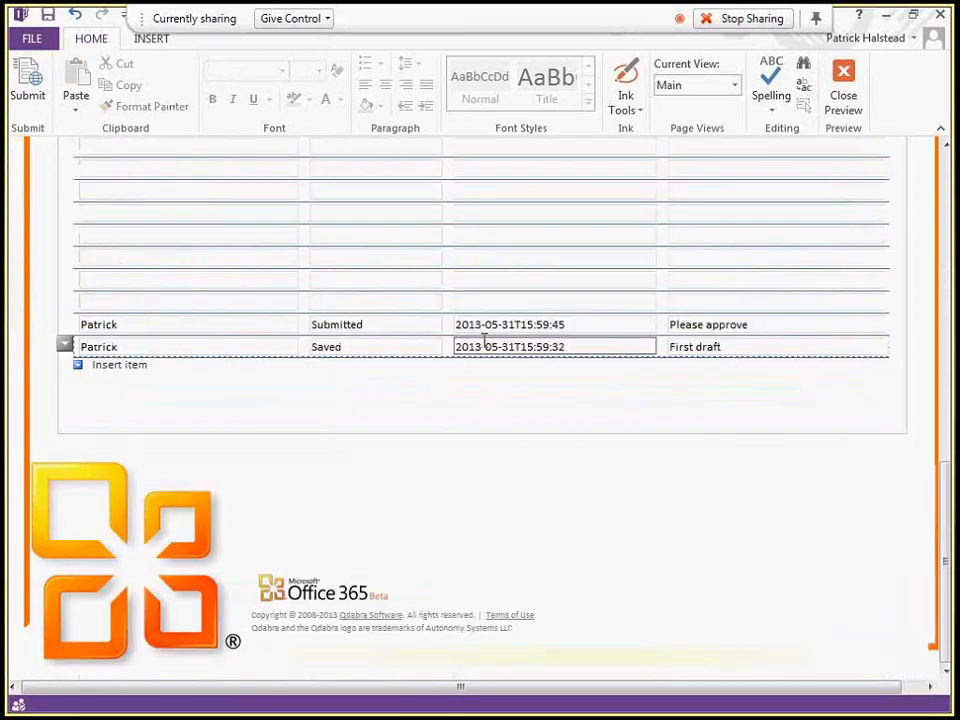
click(262, 302)
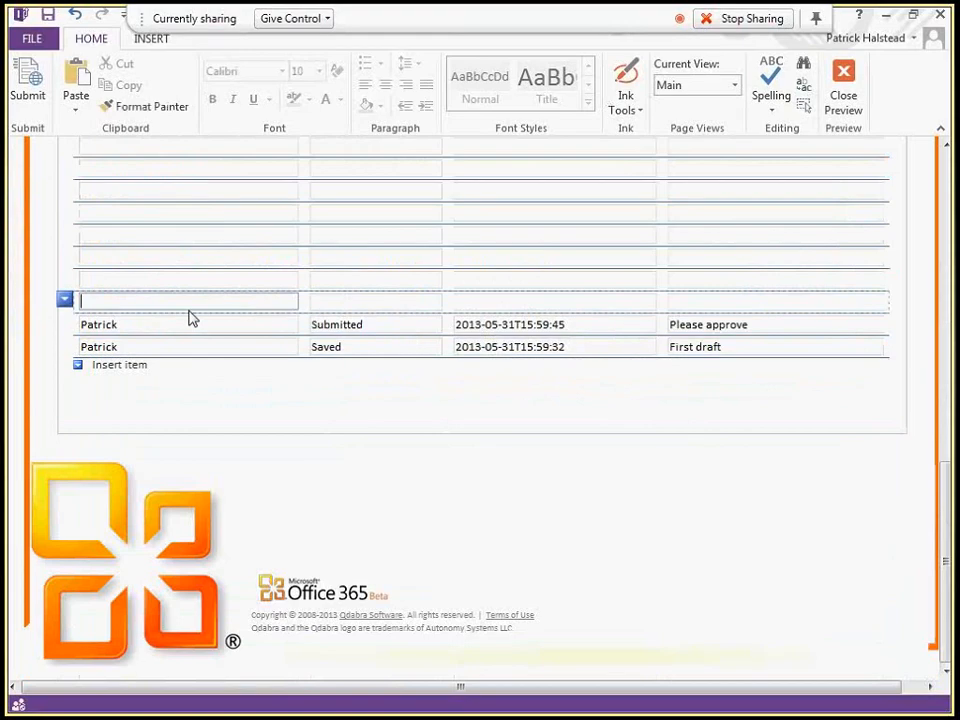
scroll(122, 298, up, 3)
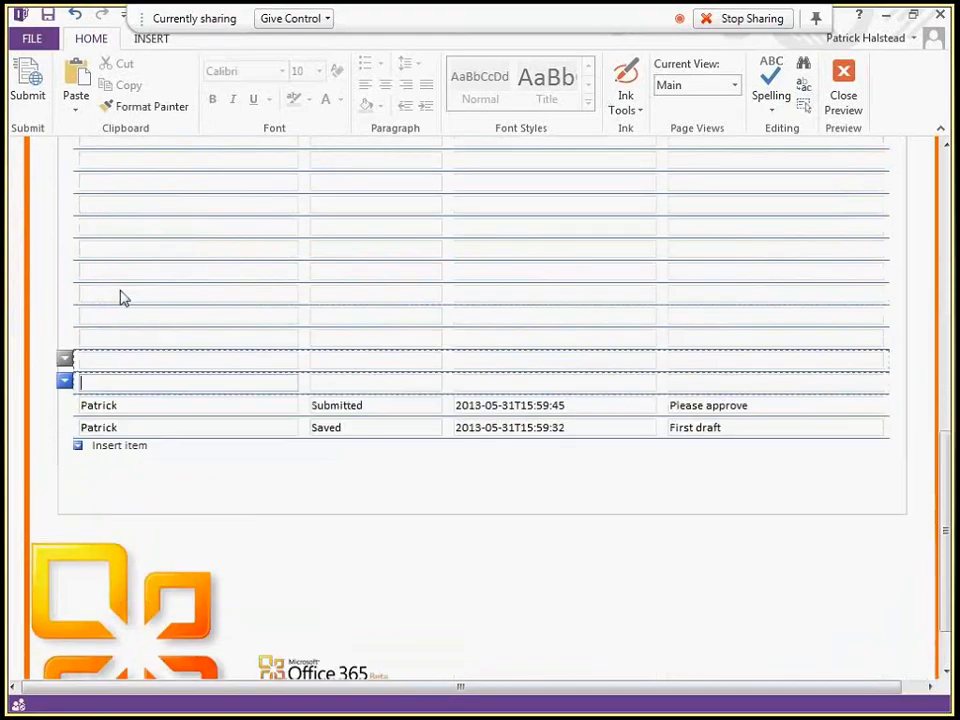
scroll(566, 277, up, 1)
scroll(566, 277, up, 2)
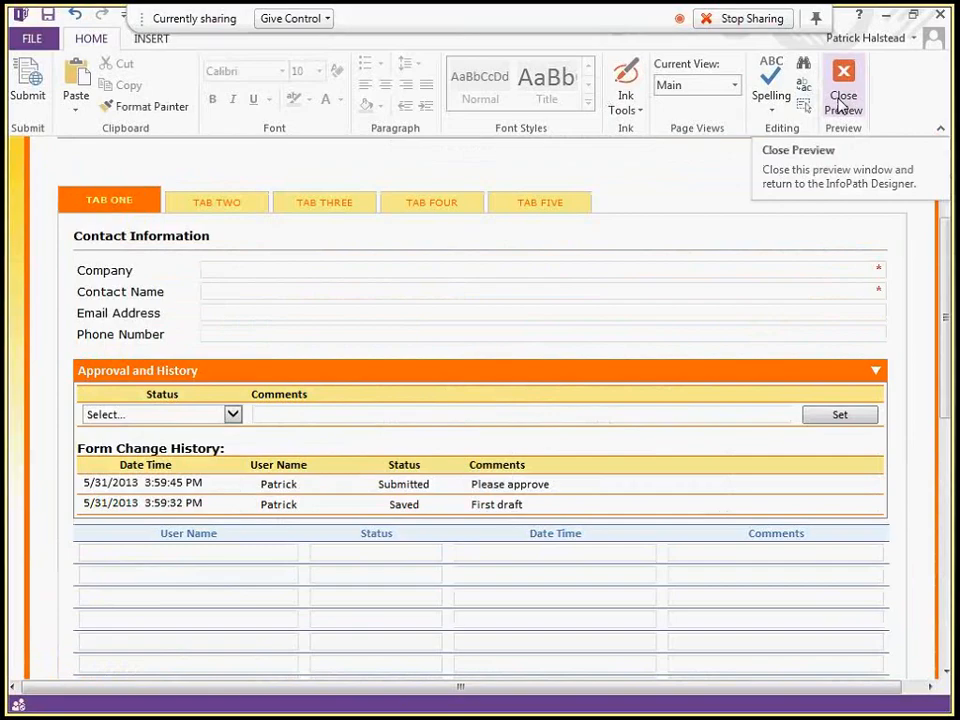
click(843, 103)
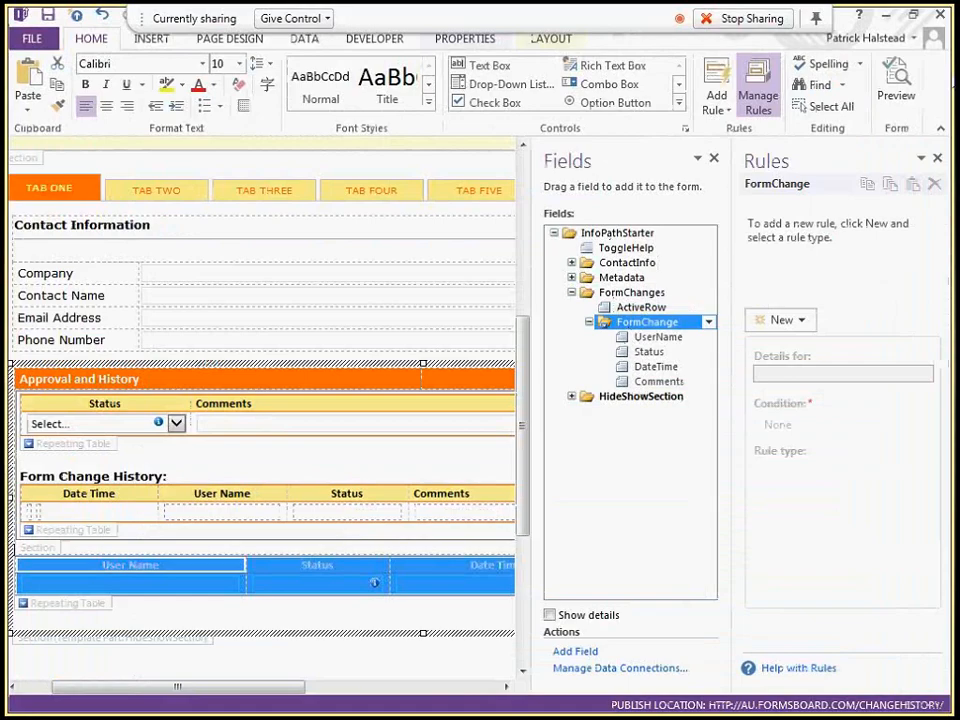
Inspect the Date Time calculated value control in the Form Change History table.
key(alt+Tab)
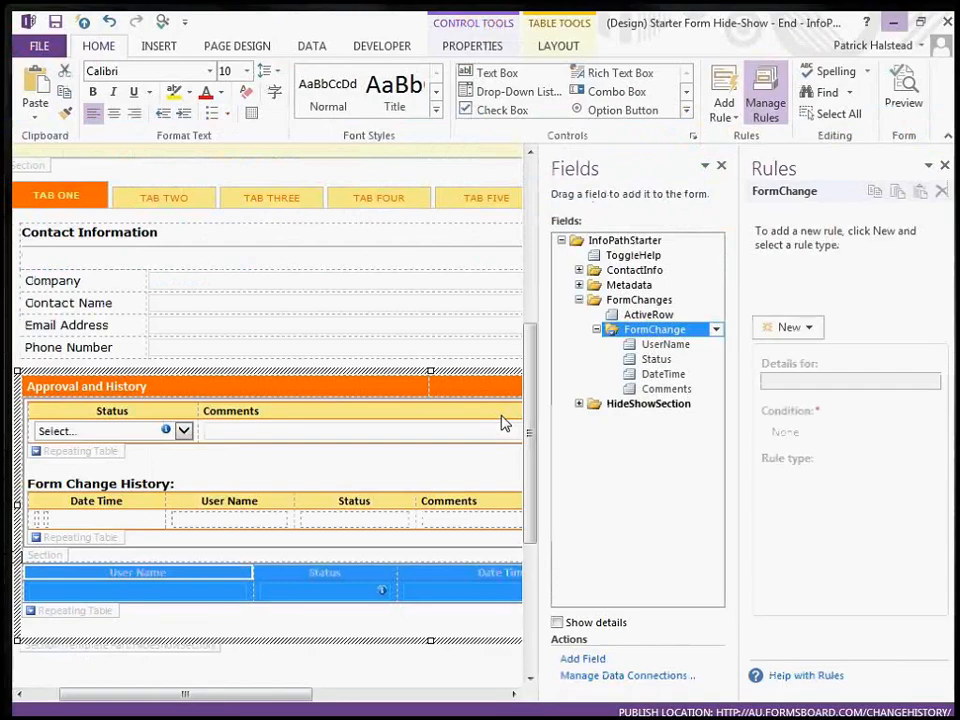
click(43, 521)
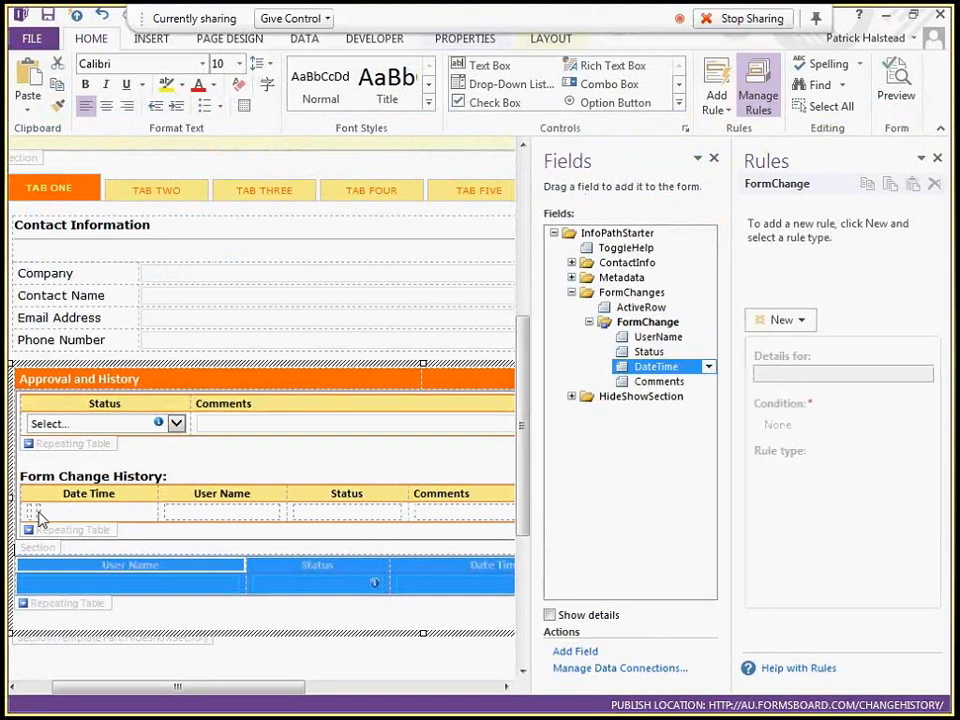
click(38, 516)
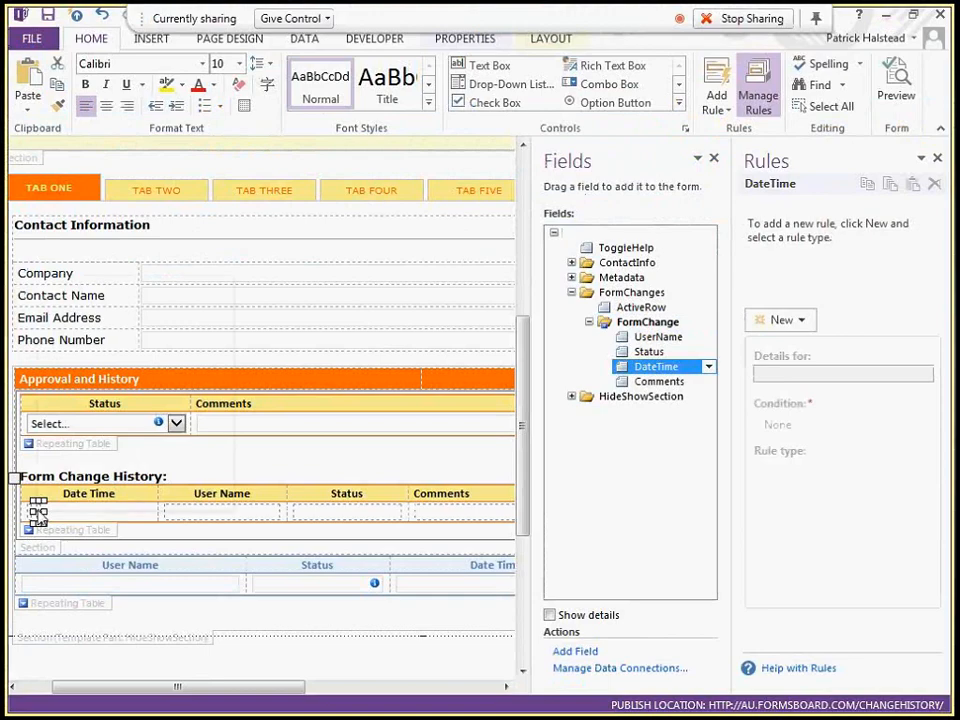
right_click(40, 517)
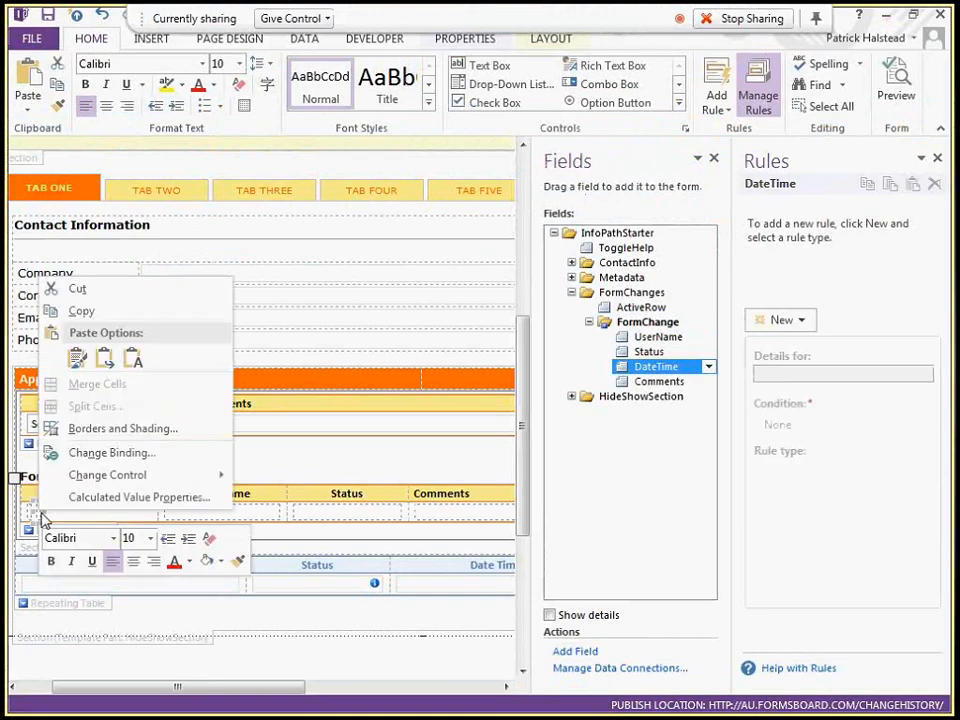
key(Escape)
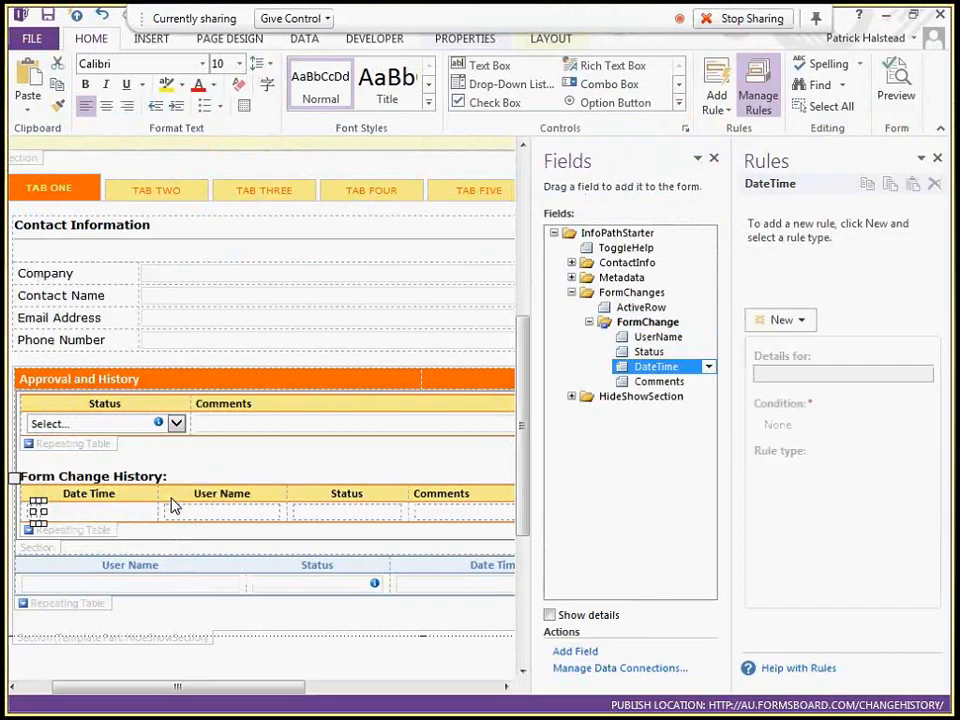
Hide the Rules and Fields panes and select the User Name control in the Form Change History table.
click(939, 160)
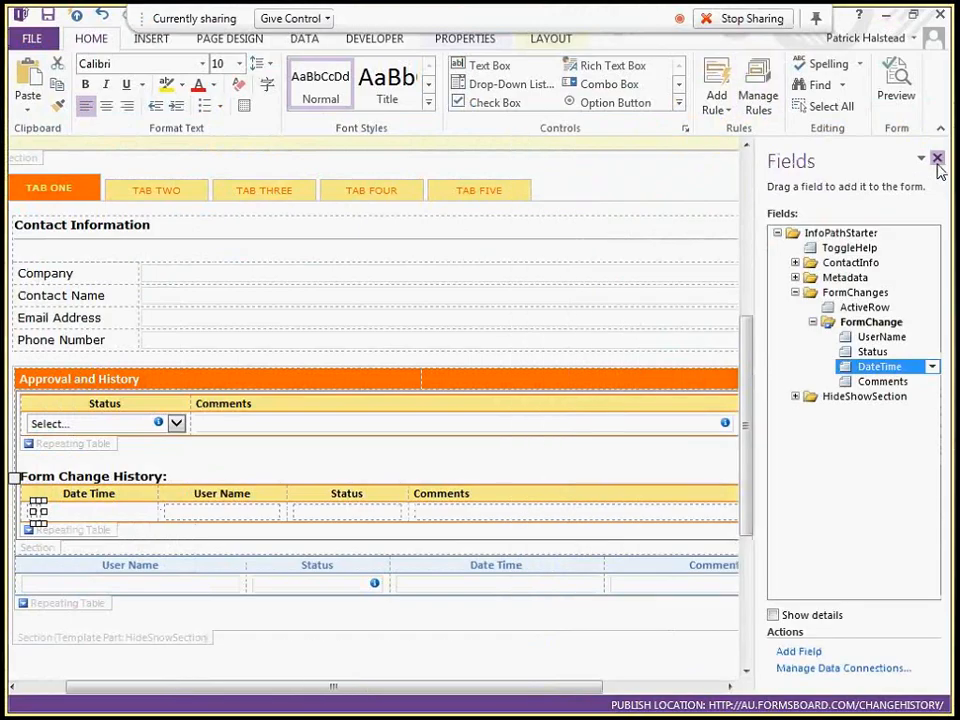
click(937, 160)
click(250, 512)
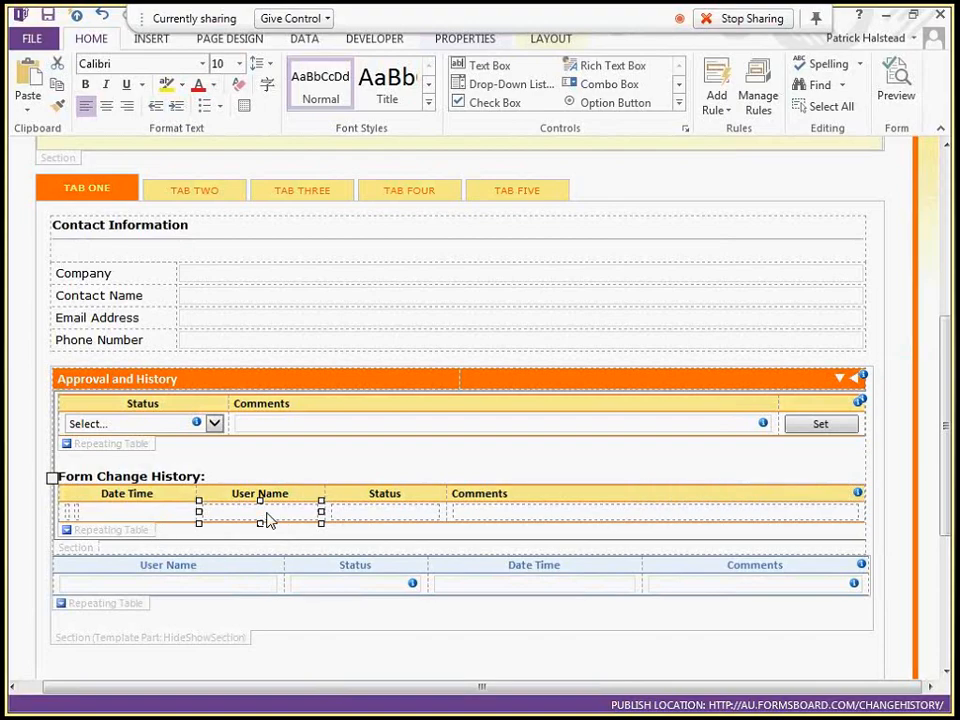
Change the Comments calculated value in the Form Change History table to a text box.
click(476, 511)
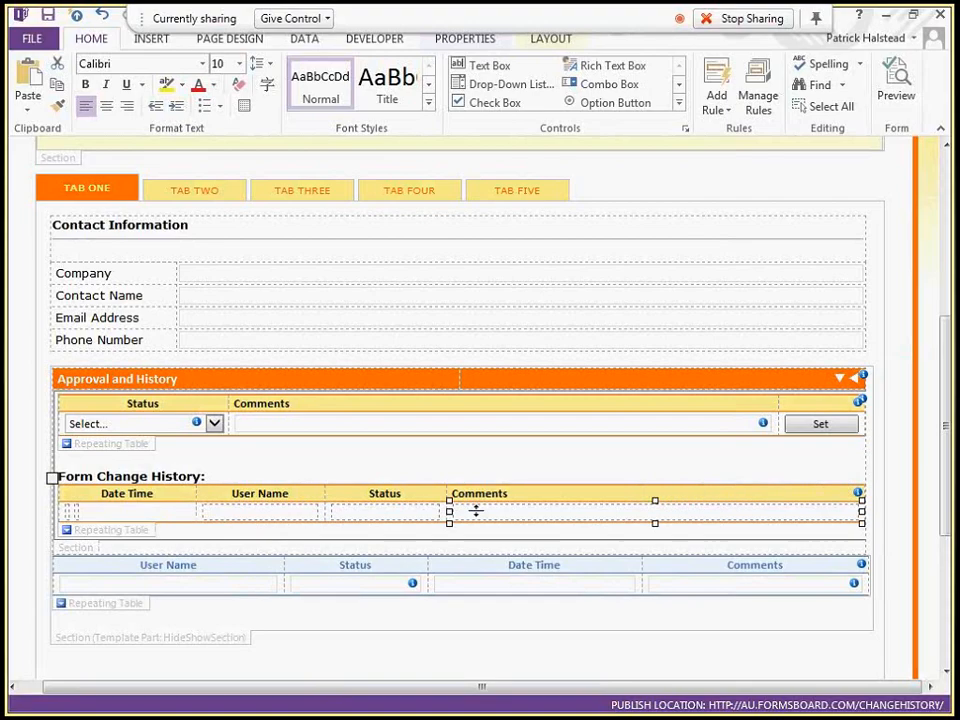
right_click(476, 511)
mouse_move(553, 476)
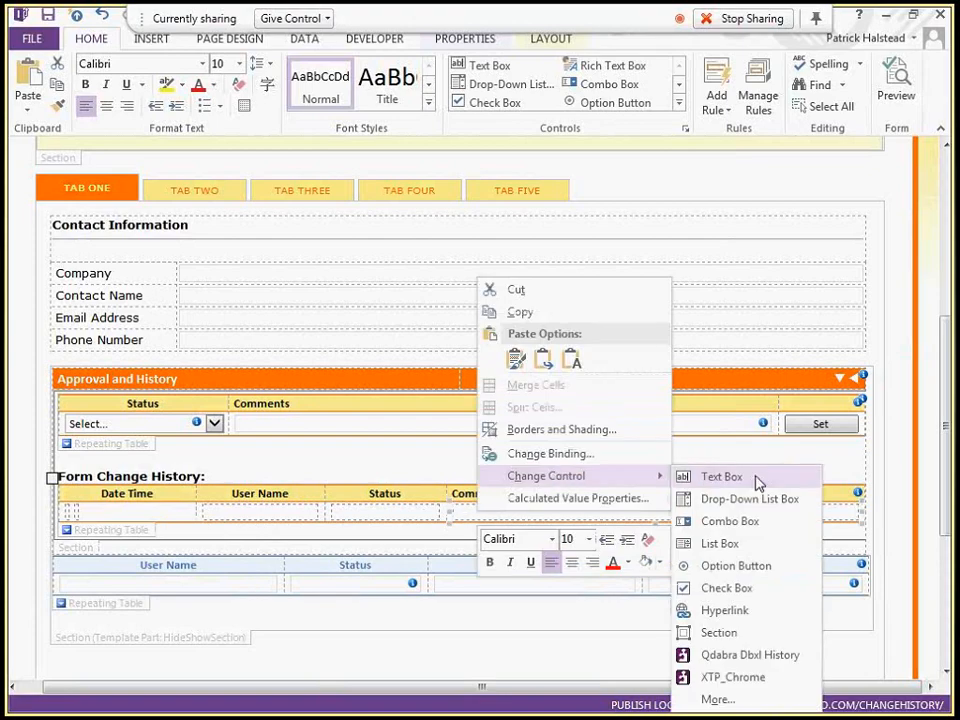
click(729, 476)
Review the Read-only display option of the Comments text box in Form Change History and accept its properties.
right_click(500, 528)
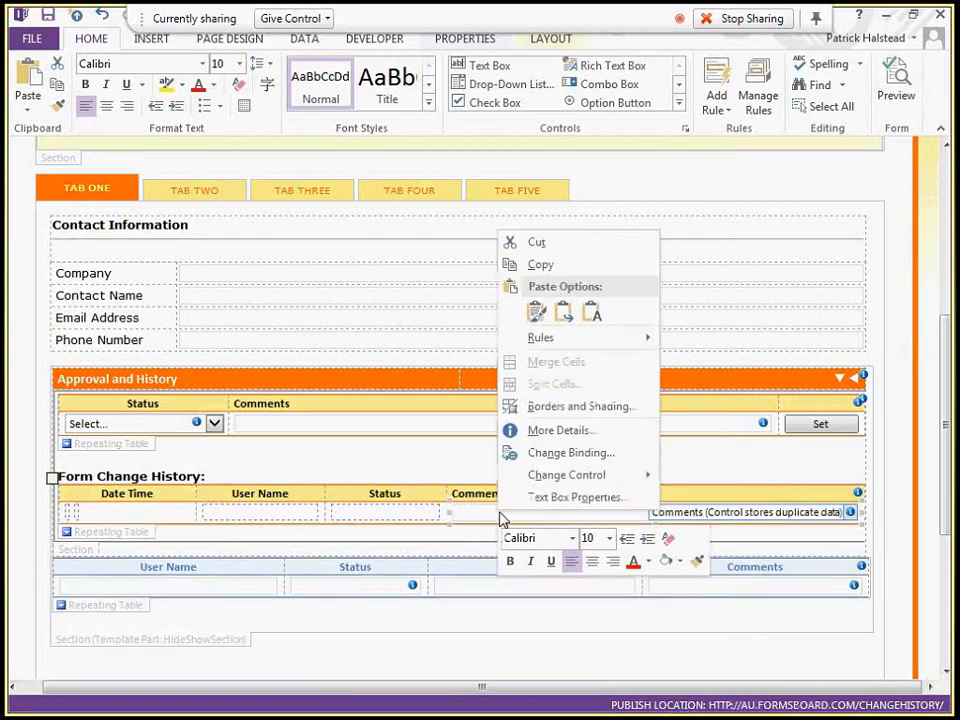
click(561, 501)
click(362, 215)
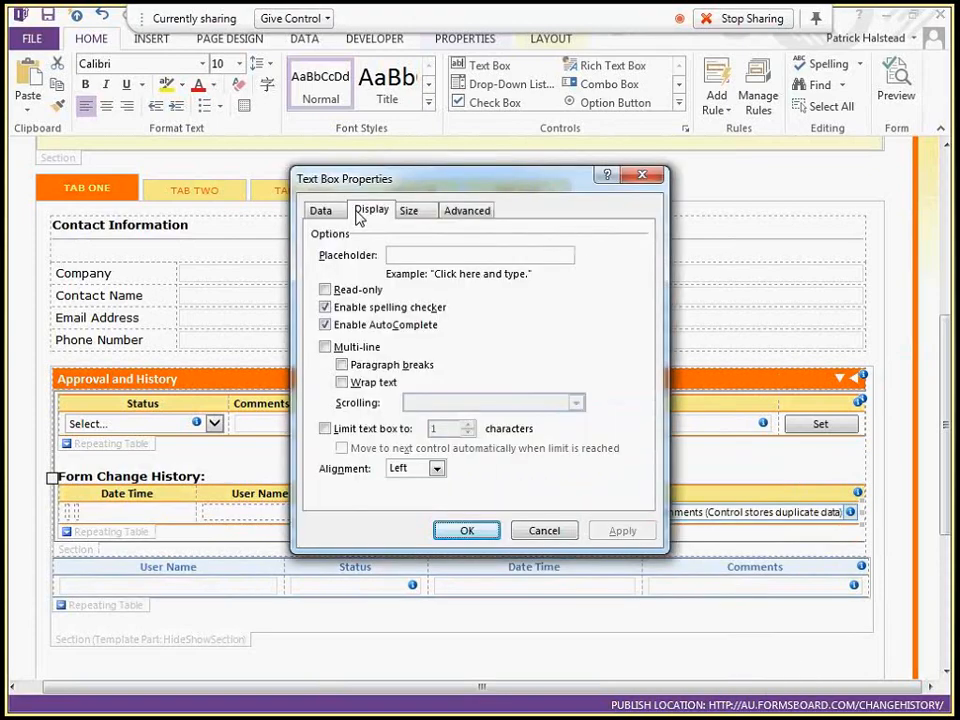
click(342, 291)
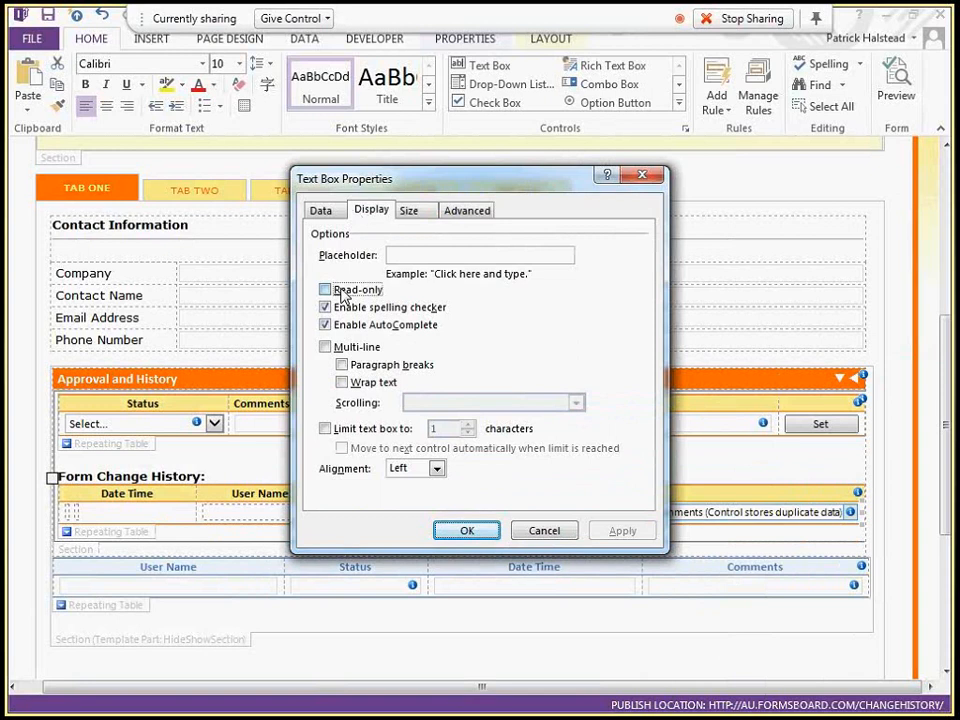
click(467, 531)
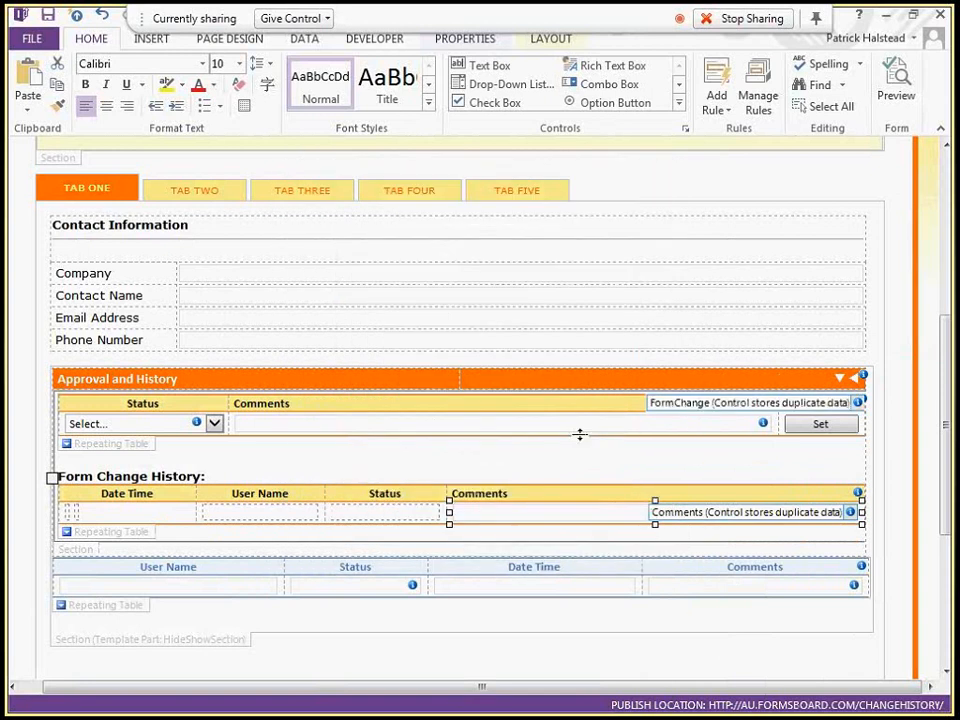
key(alt+Tab)
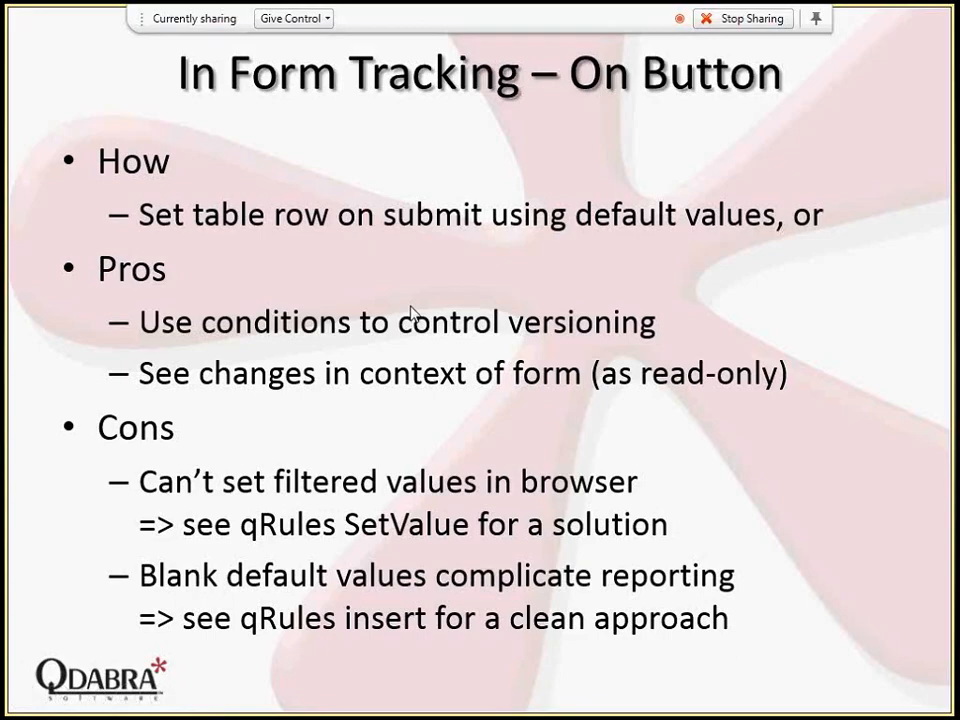
click(411, 306)
click(411, 308)
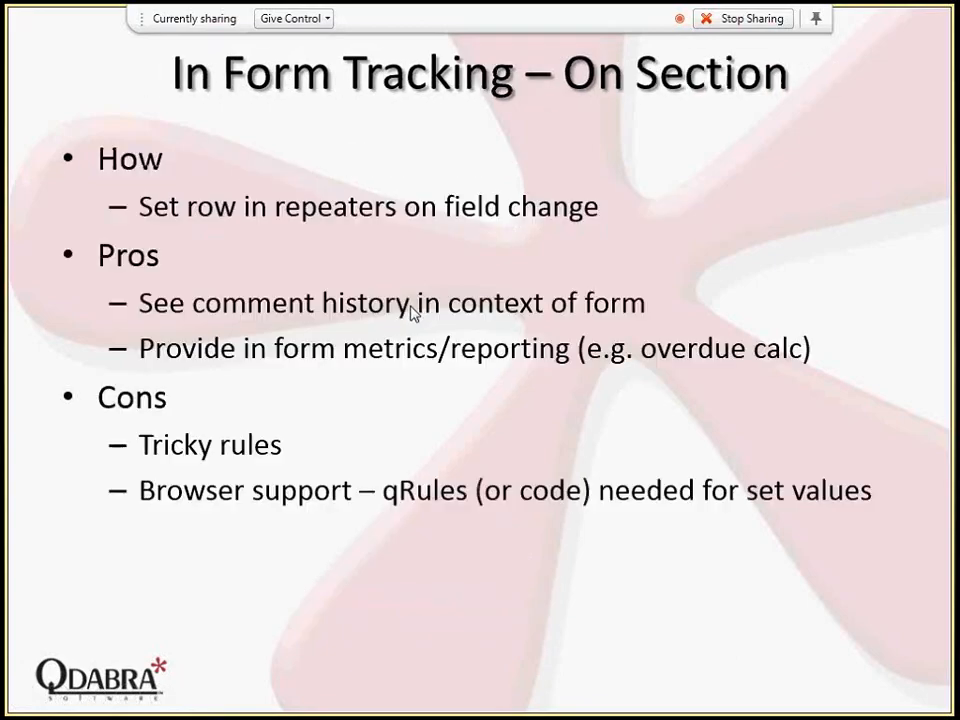
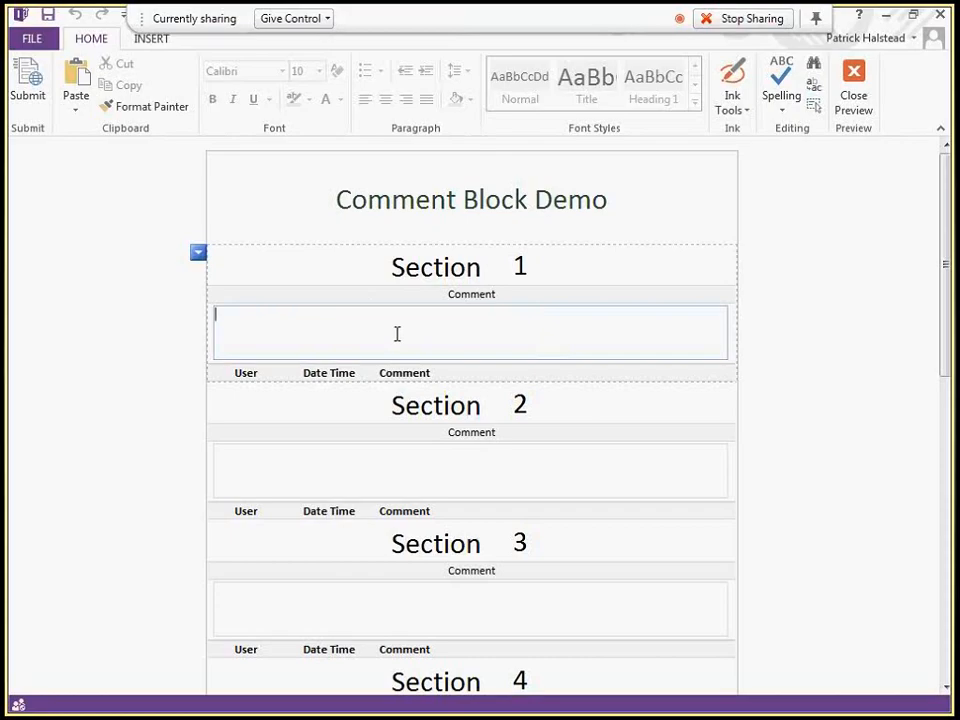
Enter a Section 1 comment stating that the employee "did a great job on Customer Satisfaction".
text(Joe did a great job o)
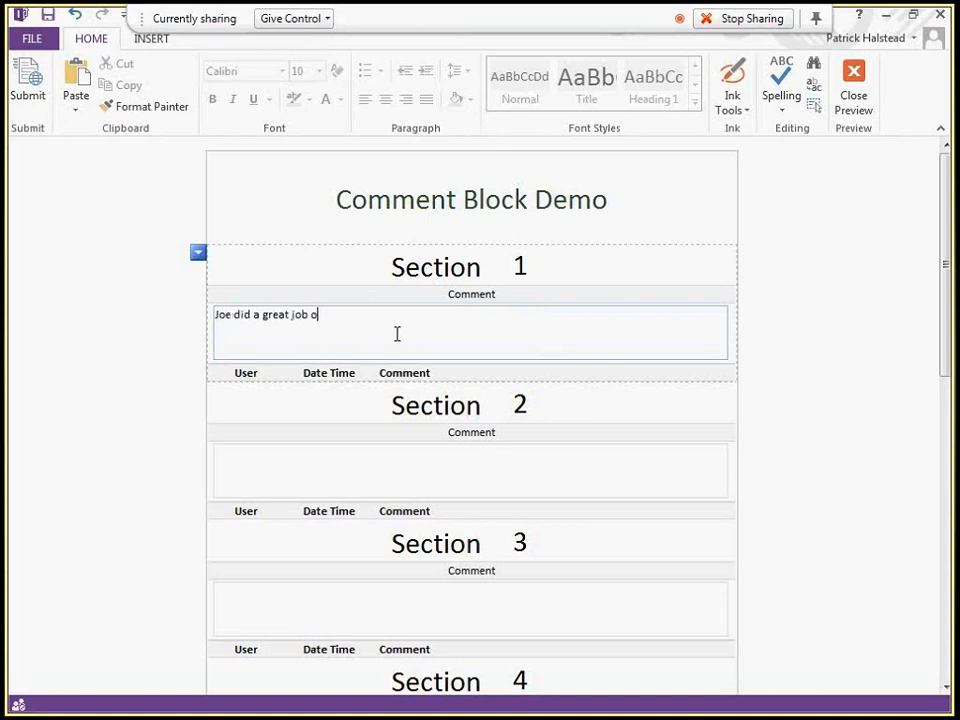
text(n Customer Satisfaction)
Enter a Section 2 comment stating that the employee "needs on work on his break time to not take so much.".
scroll(392, 360, down, 1)
click(508, 390)
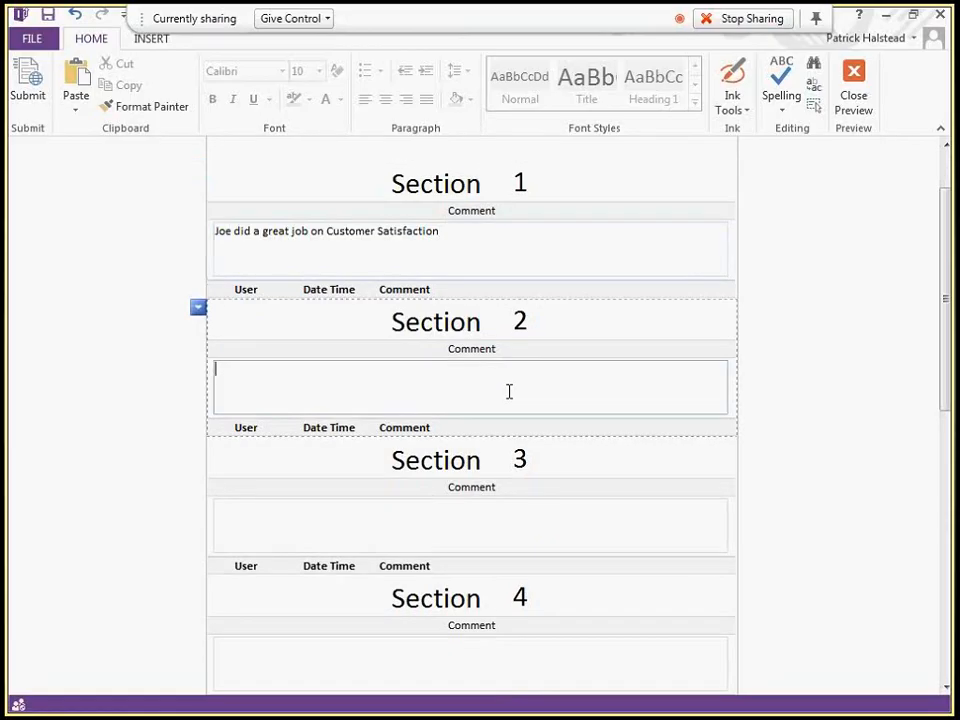
text(Joe needs on work on )
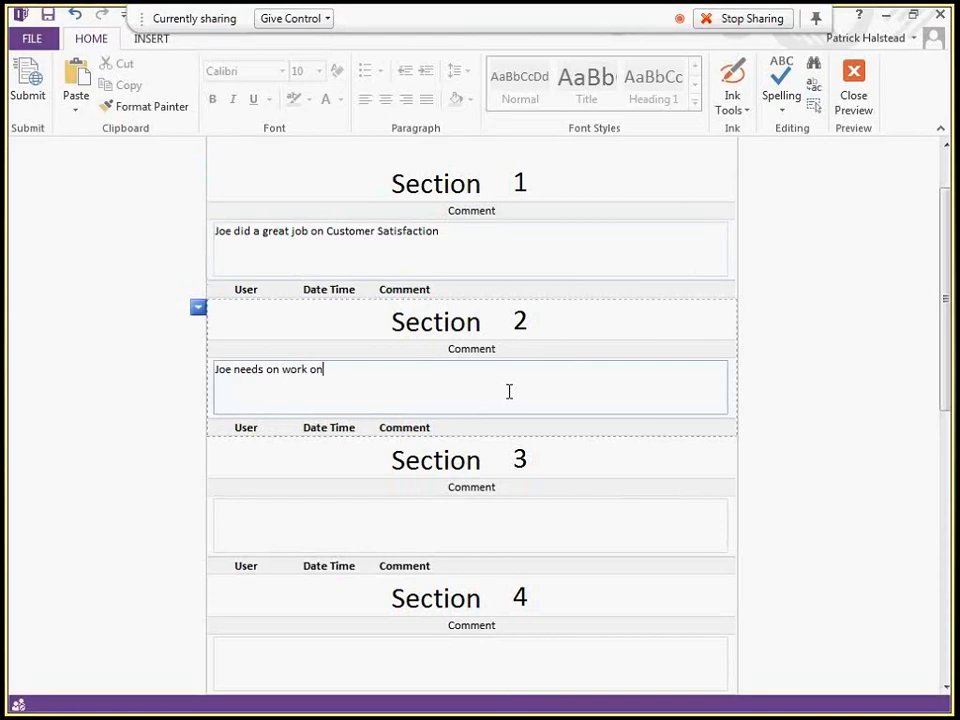
text(his)
key(ctrl+shift+Left)
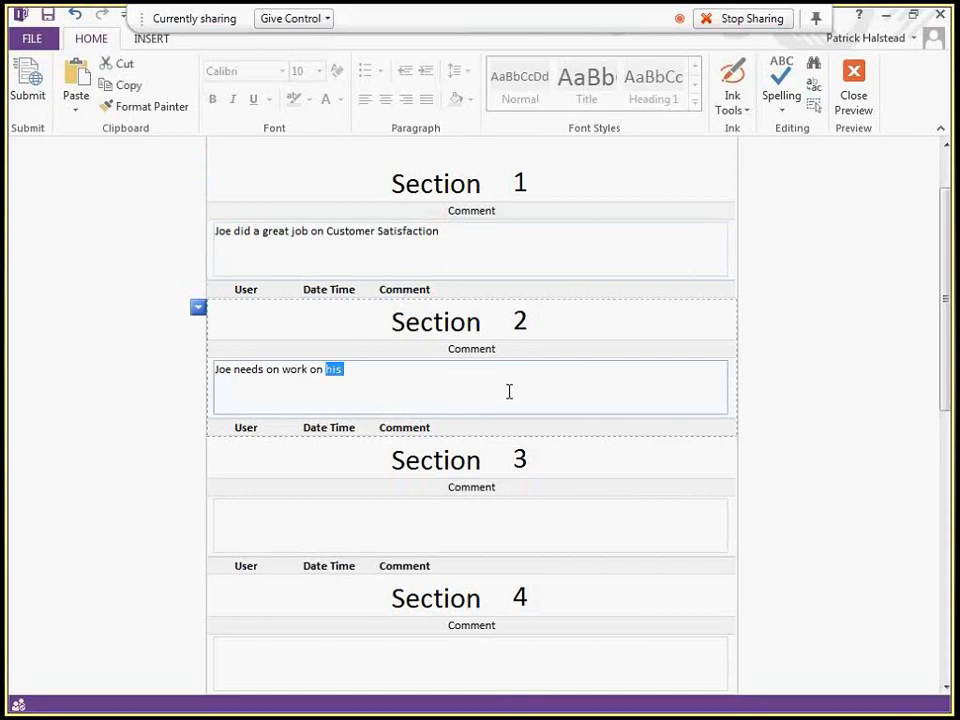
key(ctrl+shift+Left)
key(ctrl+shift+Right)
key(ctrl+shift+Right)
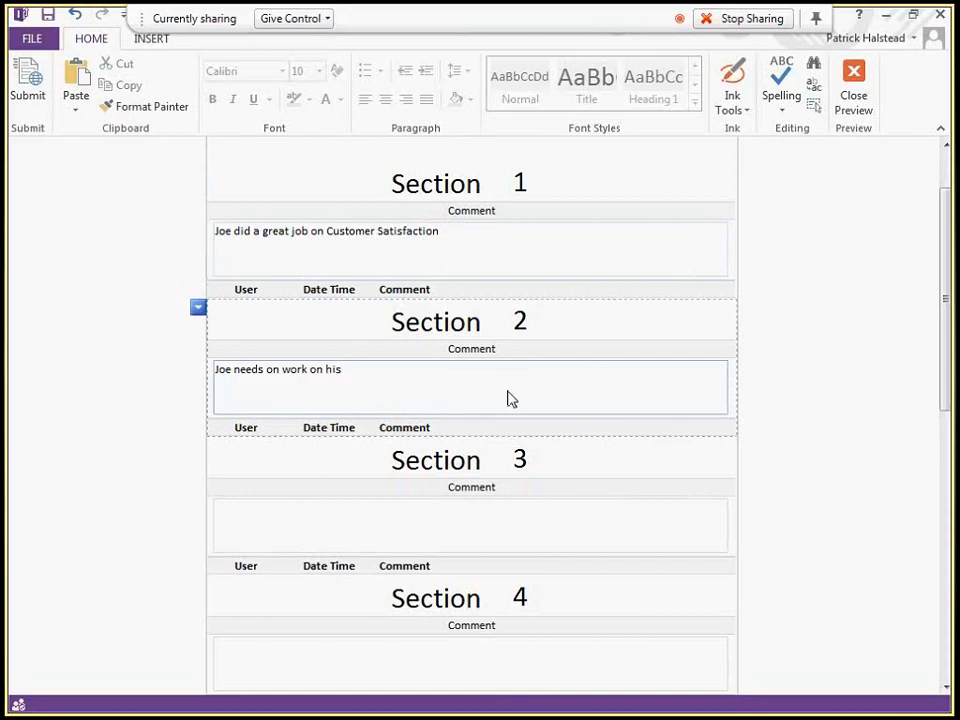
text(break time to not take so )
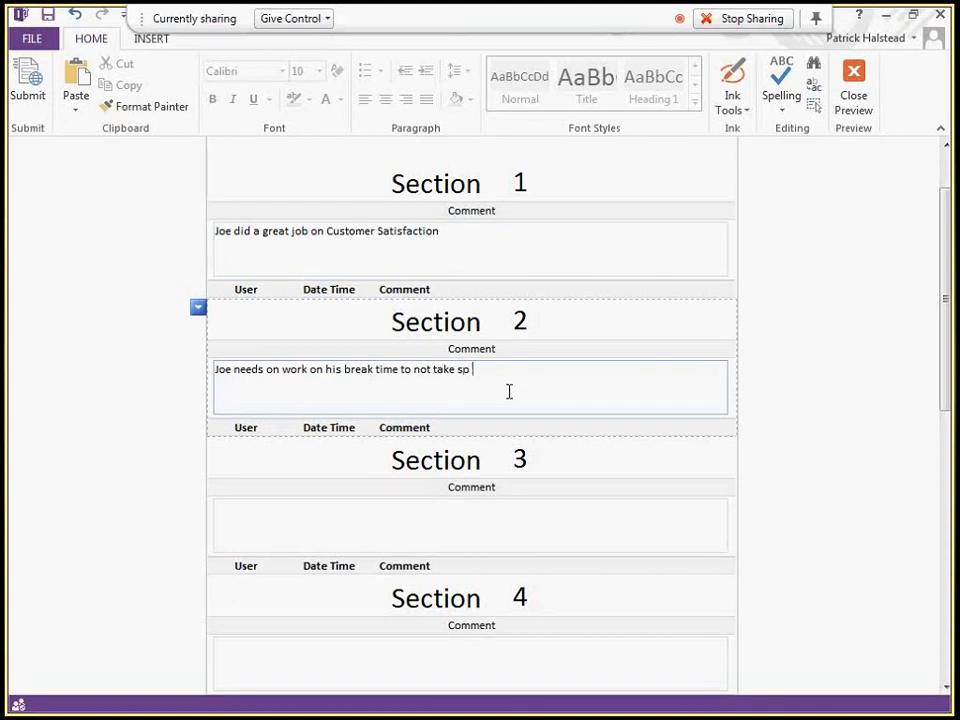
text(much.)
Submit the comments and review the comment history rows under Sections 1 and 2.
scroll(520, 405, down, 1)
scroll(590, 402, down, 2)
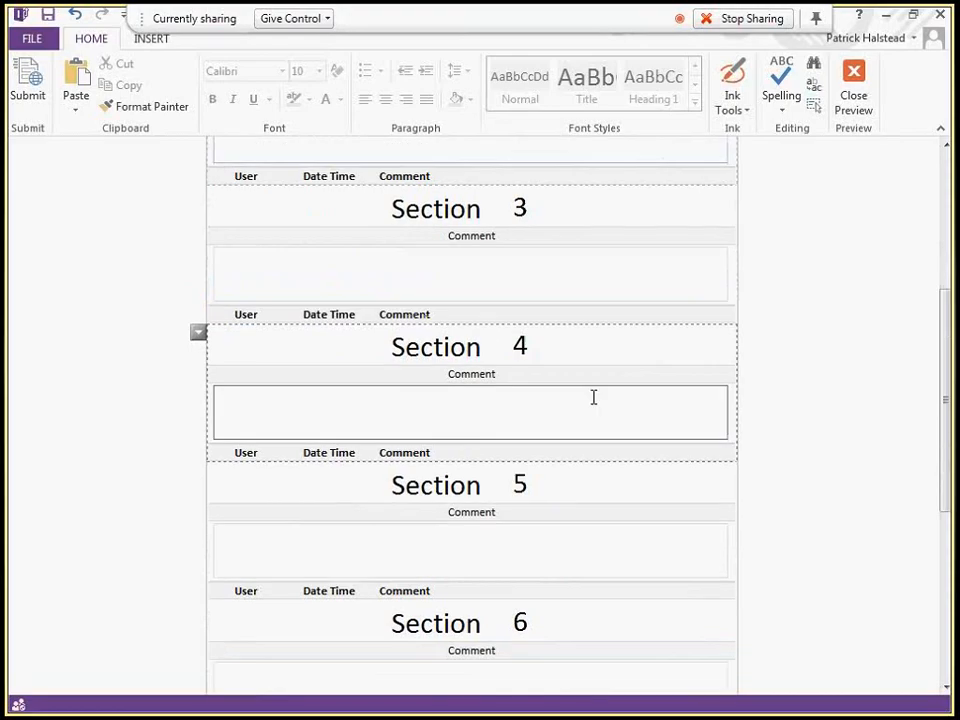
scroll(593, 397, down, 3)
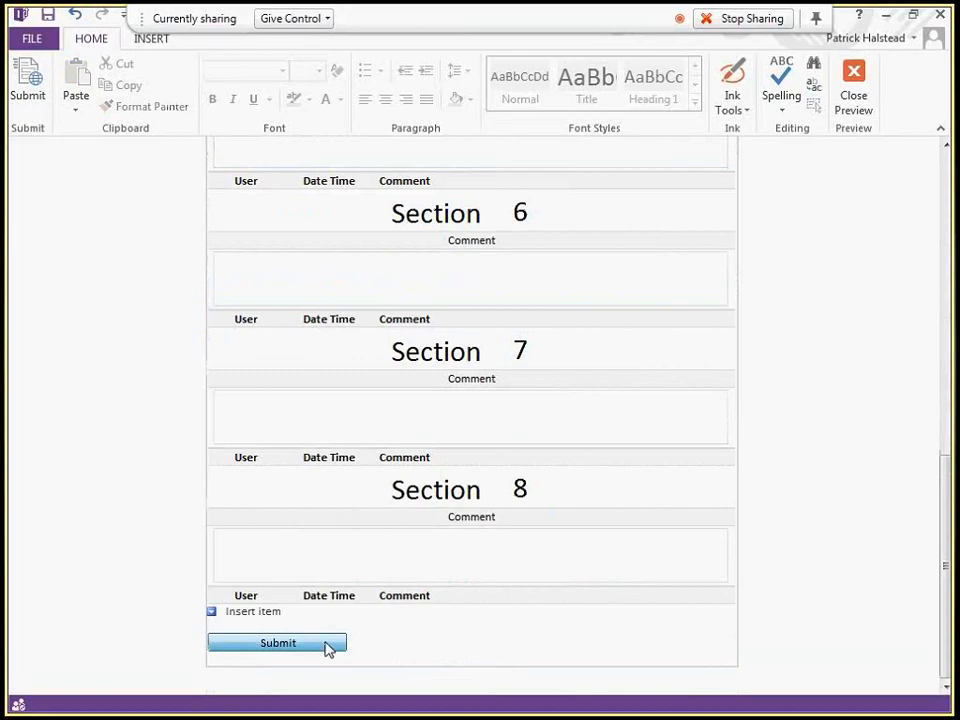
scroll(547, 480, up, 3)
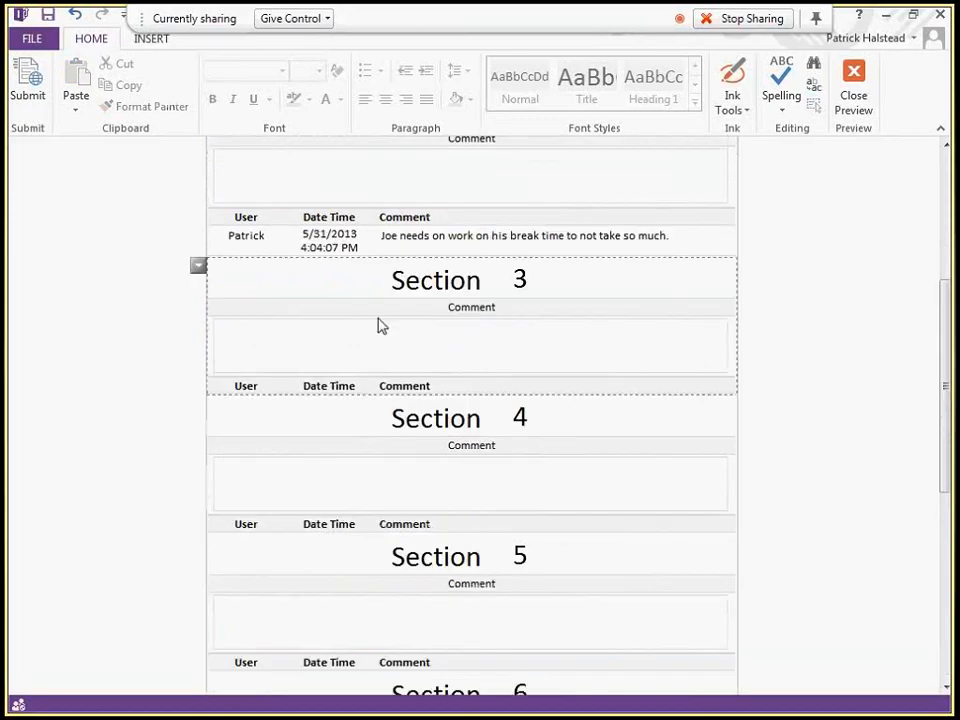
scroll(420, 326, up, 2)
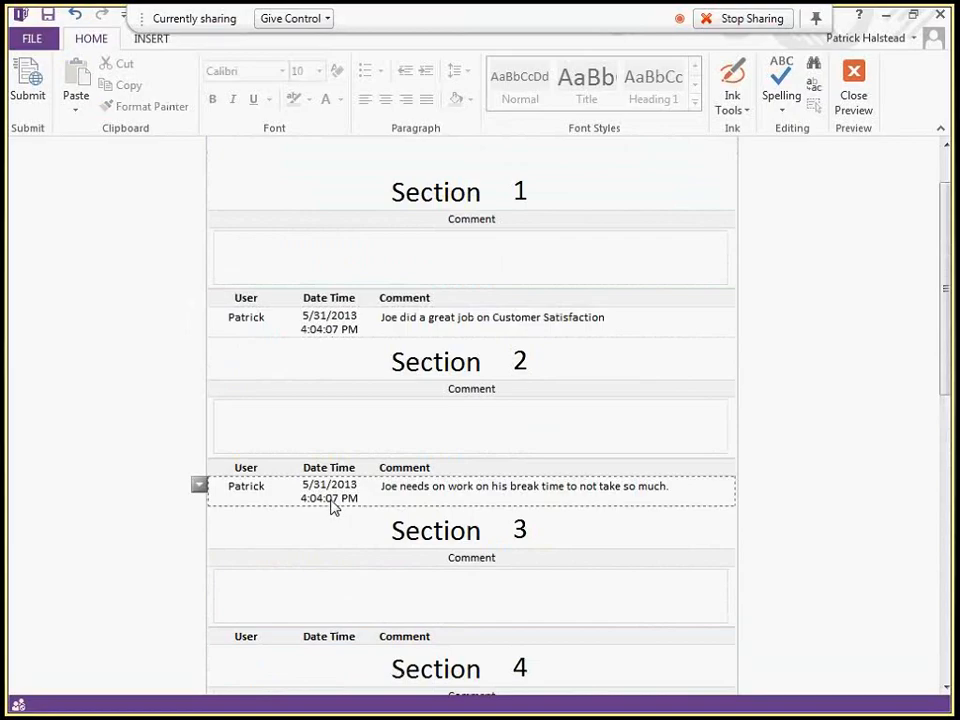
Enter the follow-up comment "What? You've got to be kidding." in Section 1.
click(370, 273)
text(What?)
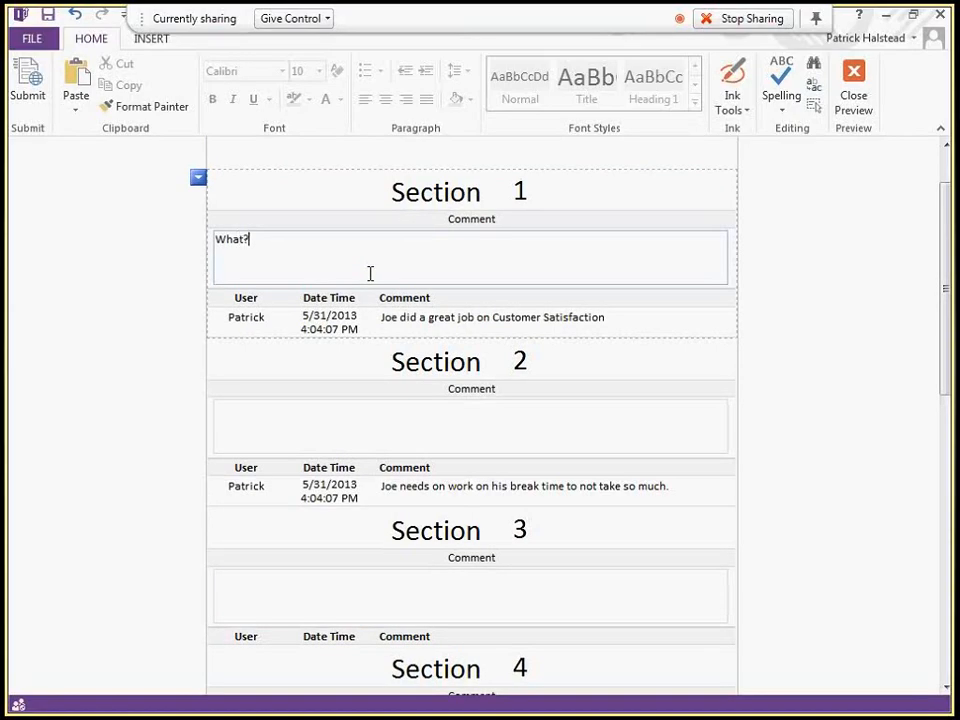
text( You've got to be kidding,)
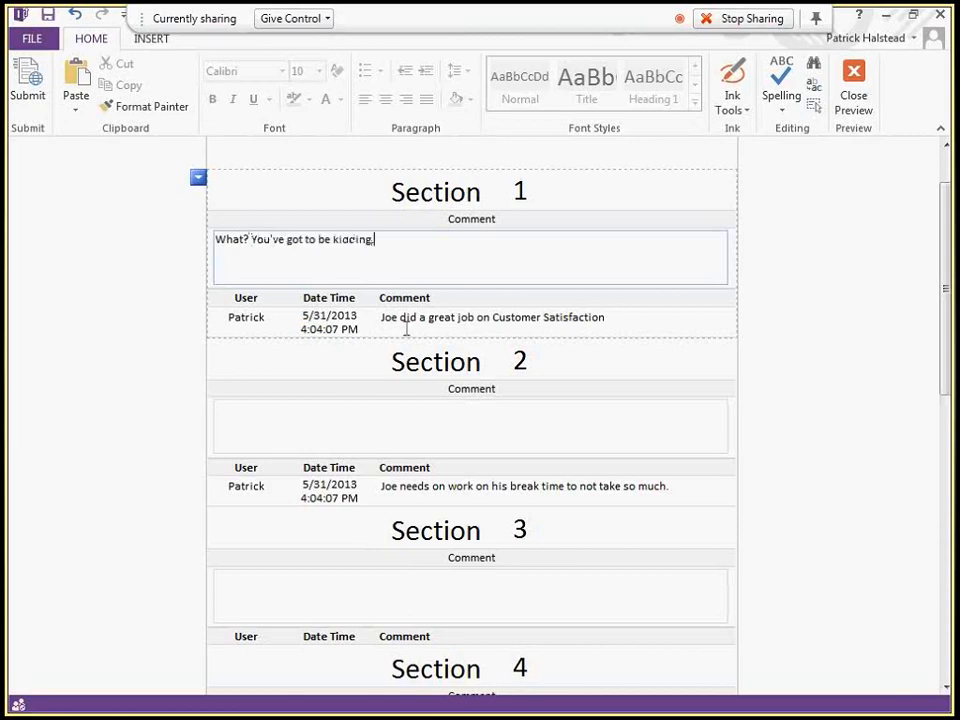
Enter a Section 6 comment stating that the employee "did a great job here.".
scroll(415, 474, down, 5)
scroll(415, 474, down, 4)
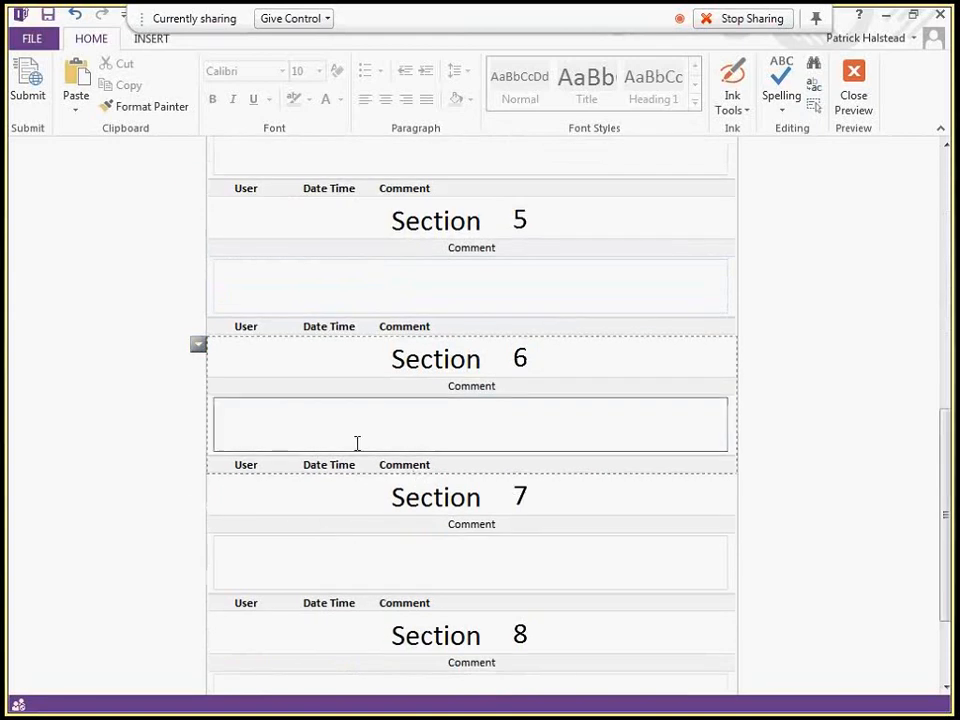
click(375, 426)
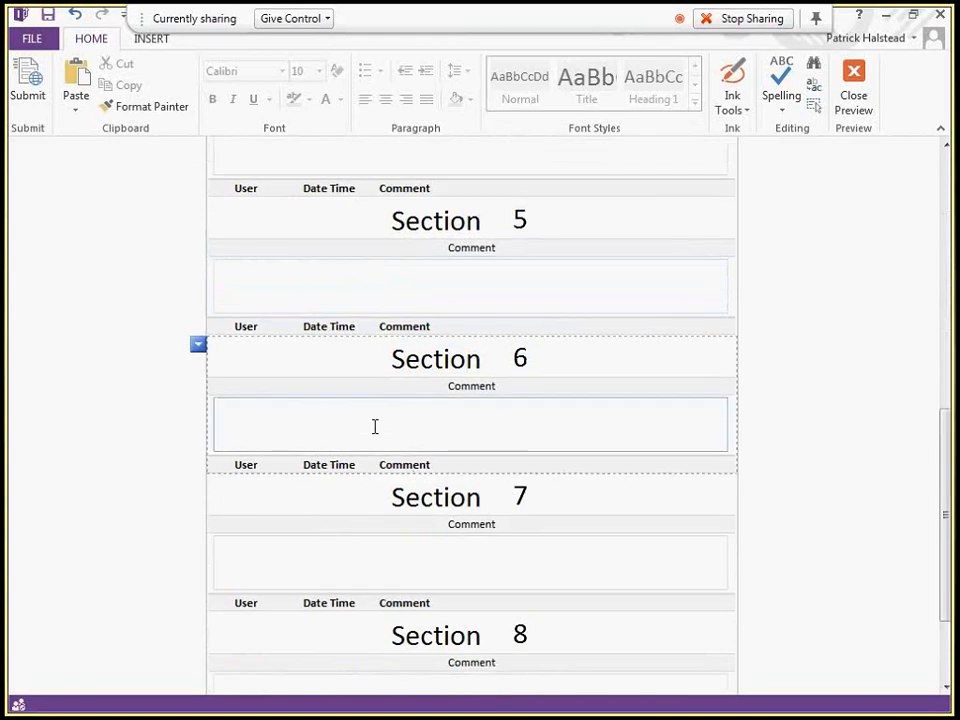
text(I think Joe did a g)
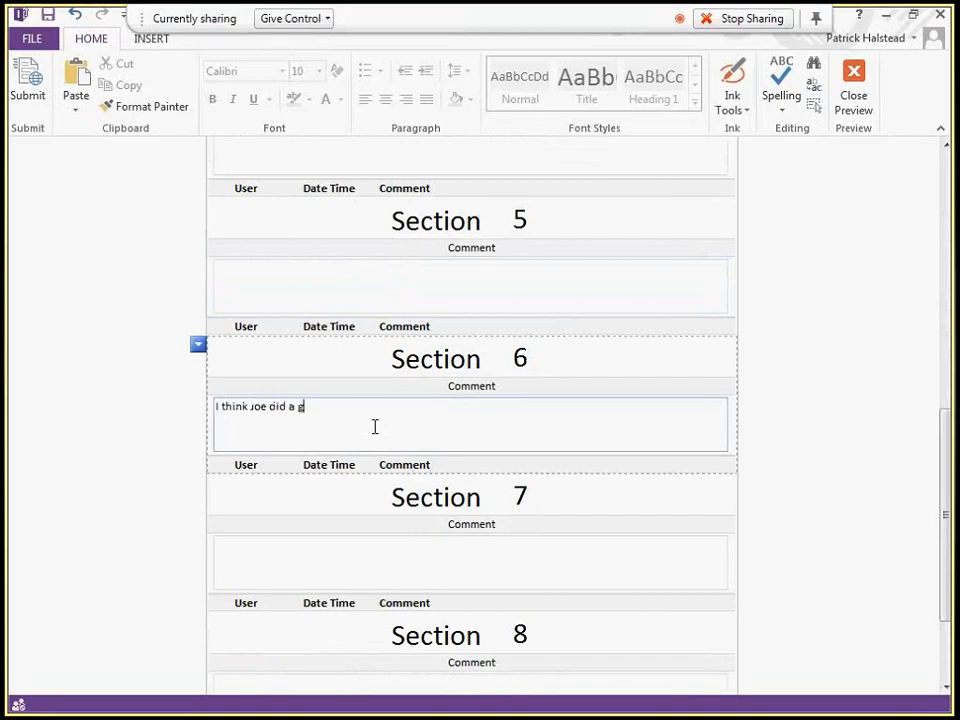
text(reat job here.)
Submit the new comments and review the comment history rows under Sections 1 and 6.
scroll(392, 513, down, 2)
click(322, 642)
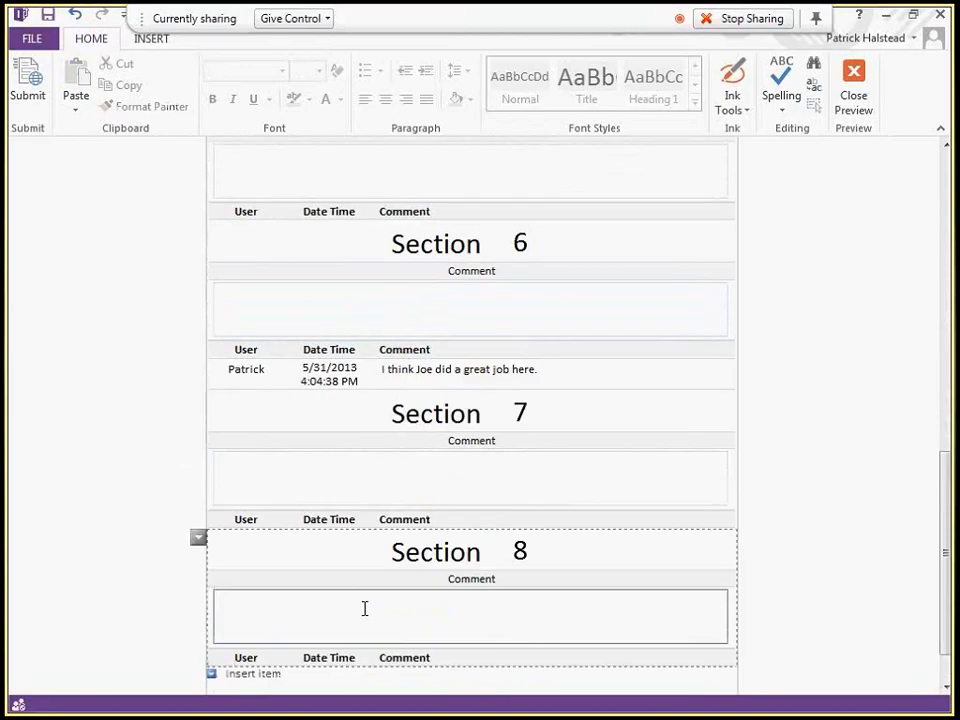
scroll(395, 510, up, 5)
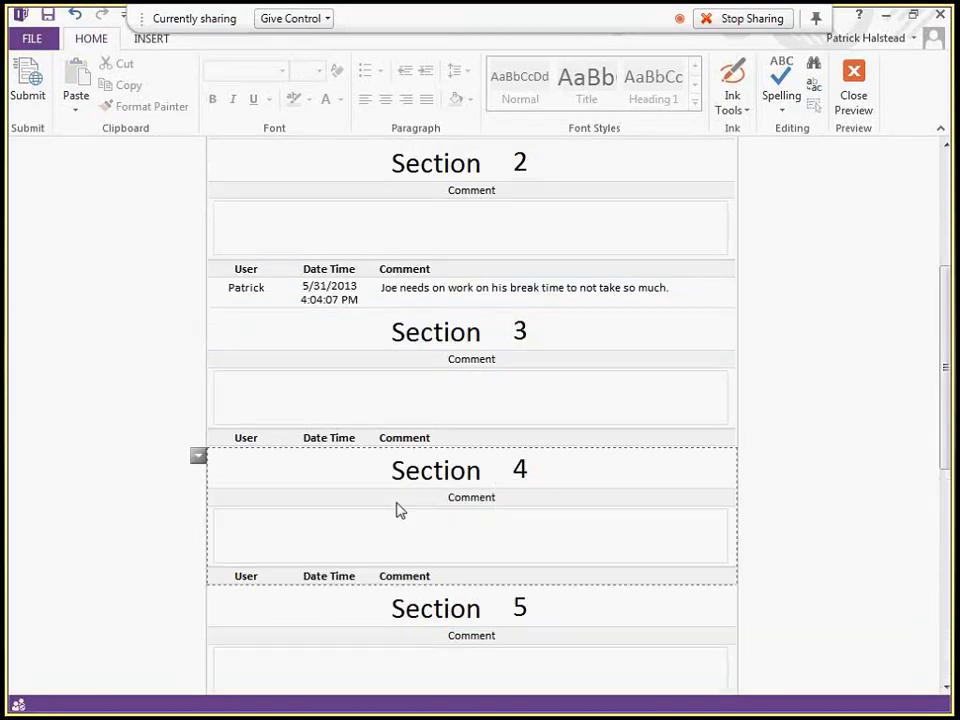
scroll(397, 510, up, 3)
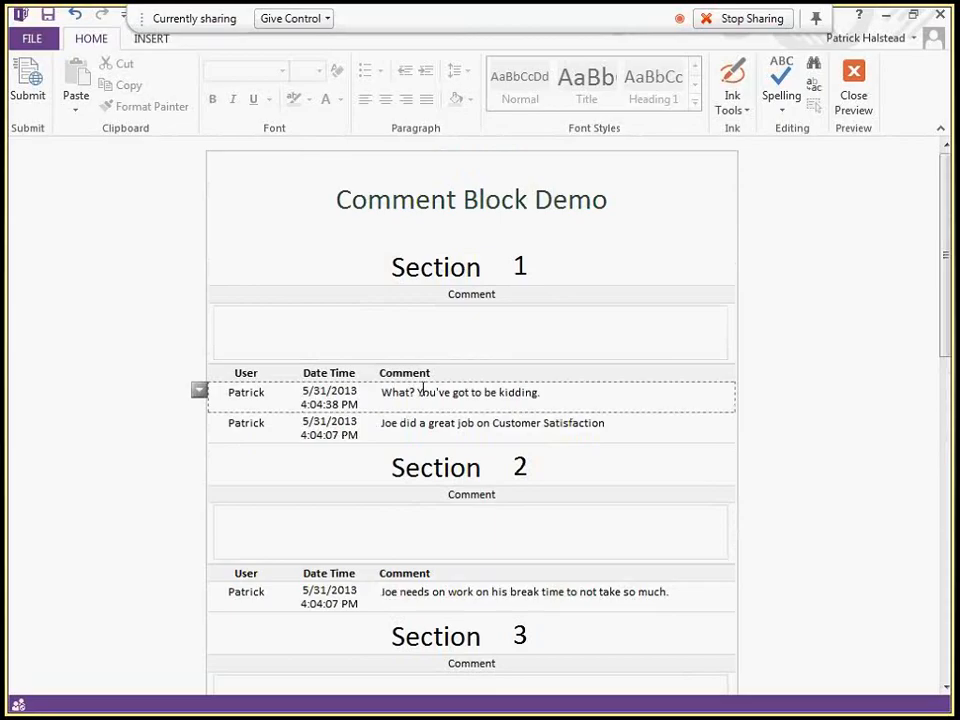
scroll(452, 427, down, 4)
scroll(453, 426, down, 6)
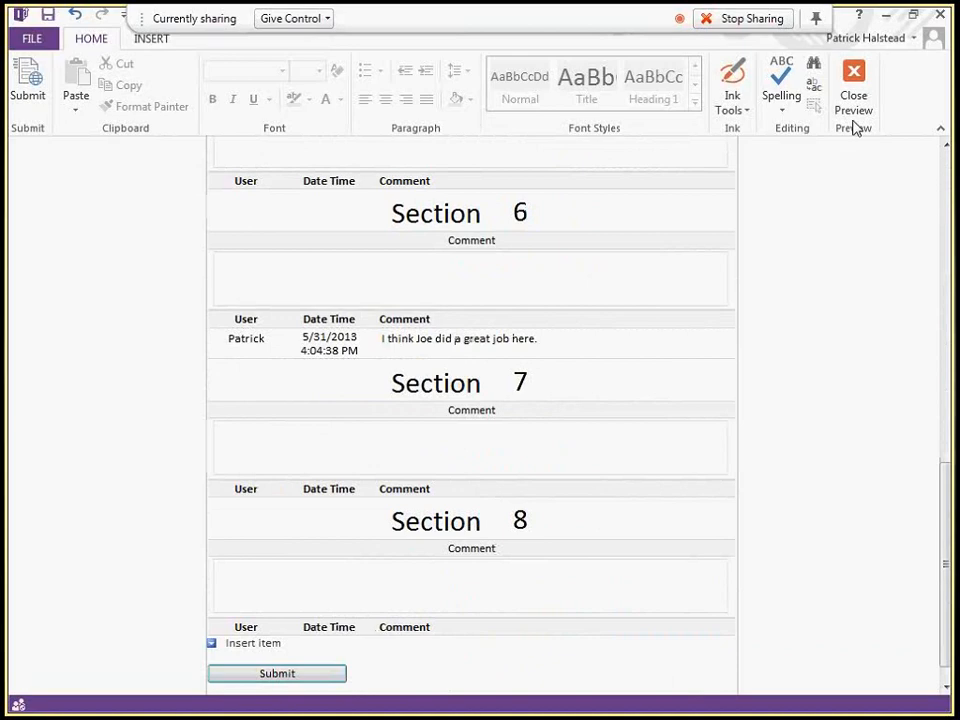
Close the form preview and open a new form from the CBDemo library on the SharePoint site in Internet Explorer.
click(853, 118)
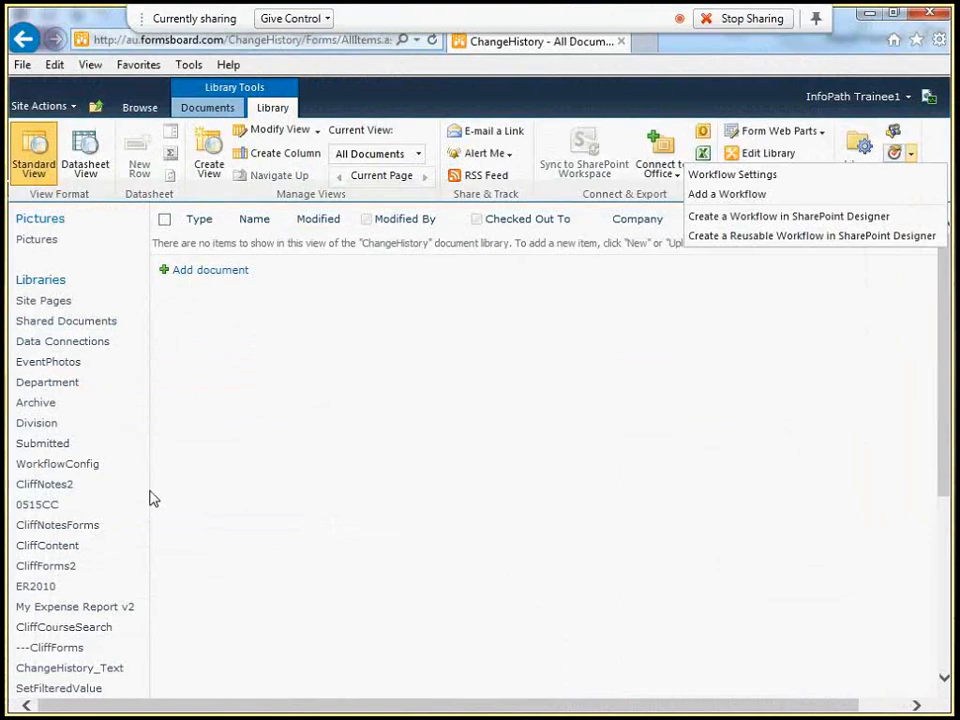
scroll(151, 498, down, 3)
click(45, 395)
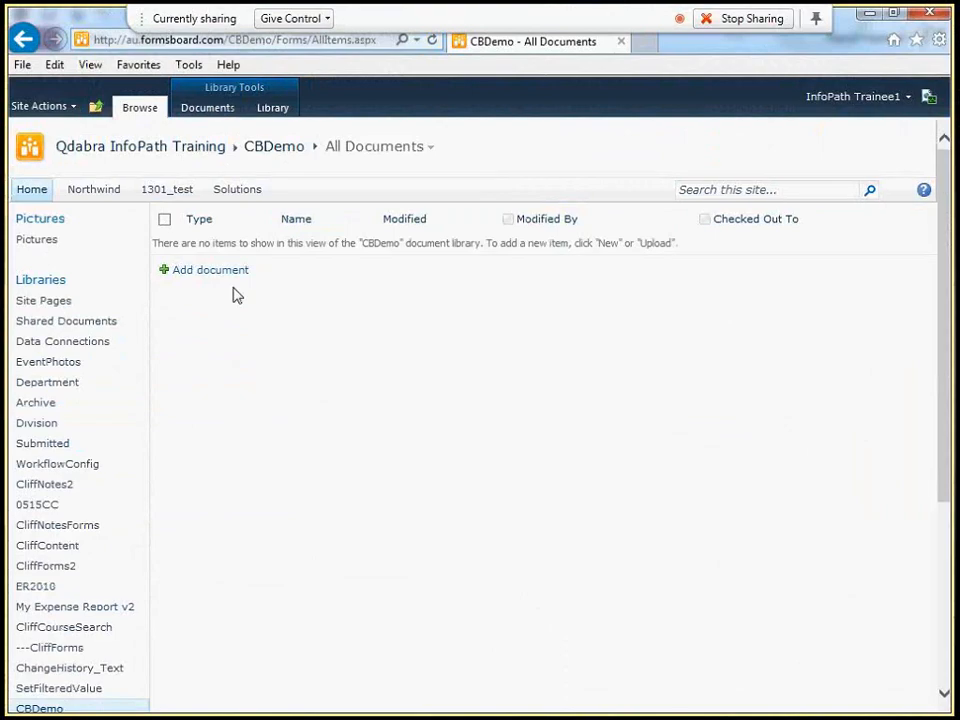
key(F5)
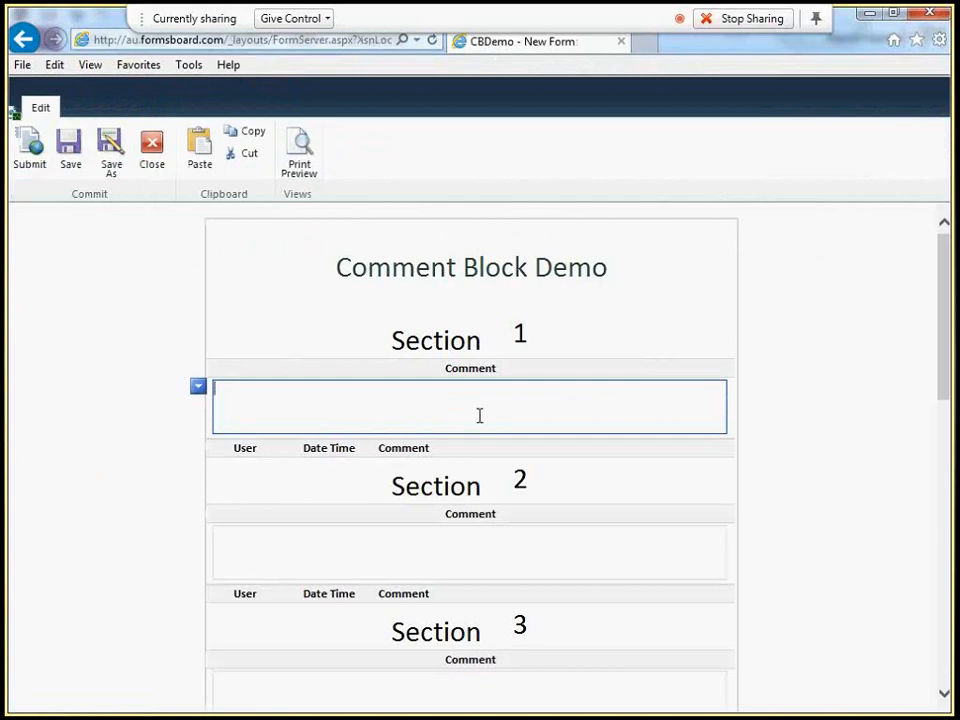
Enter the comment "Good job" in Section 1 and "Please improve" in Section 2.
text(Good job)
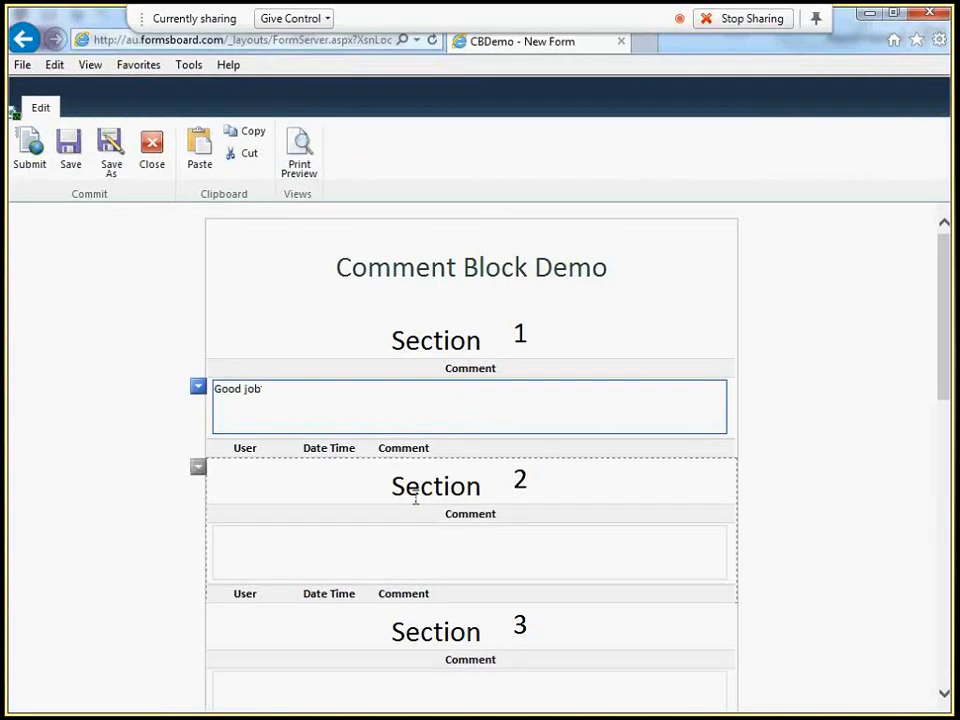
click(426, 527)
text(Please imp)
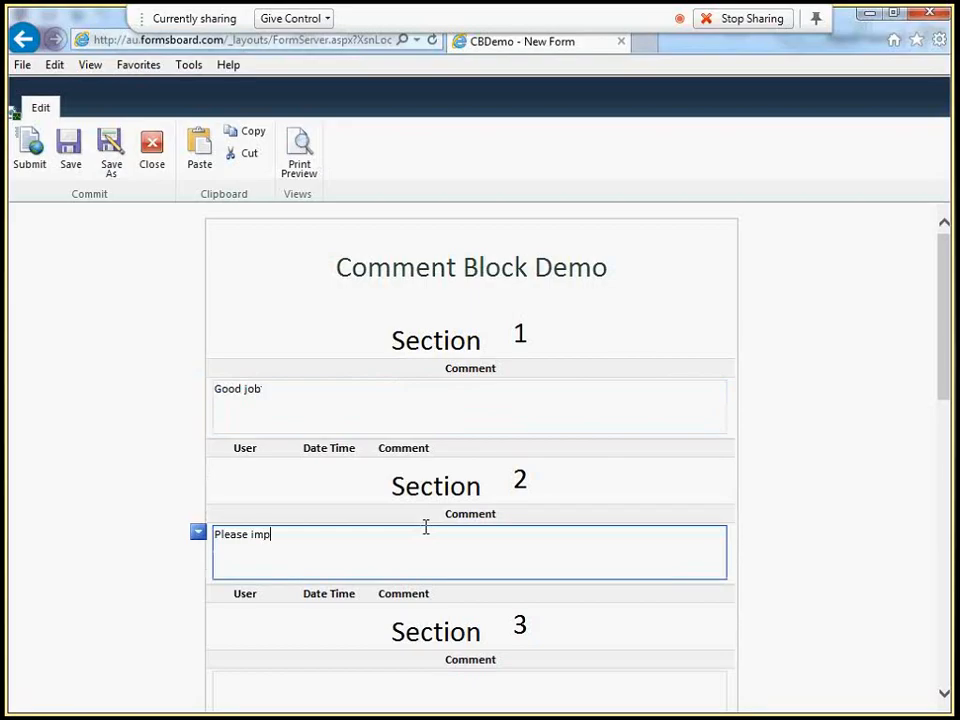
text(rove)
Submit both comments in the browser form and review the comment history under Sections 1 and 2.
scroll(426, 527, down, 7)
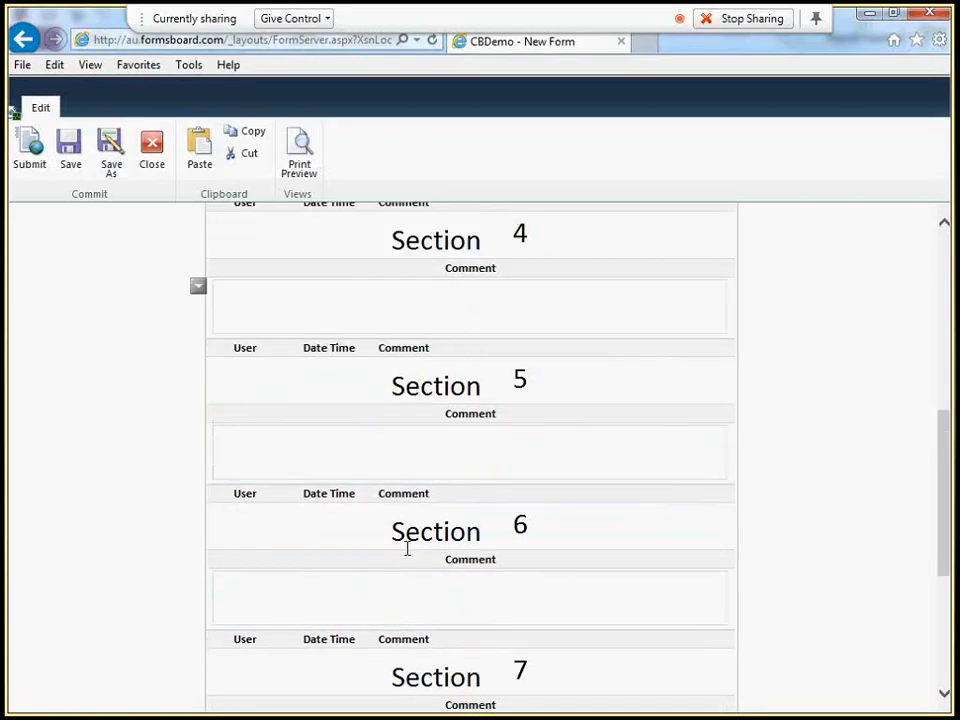
scroll(425, 588, down, 3)
click(276, 657)
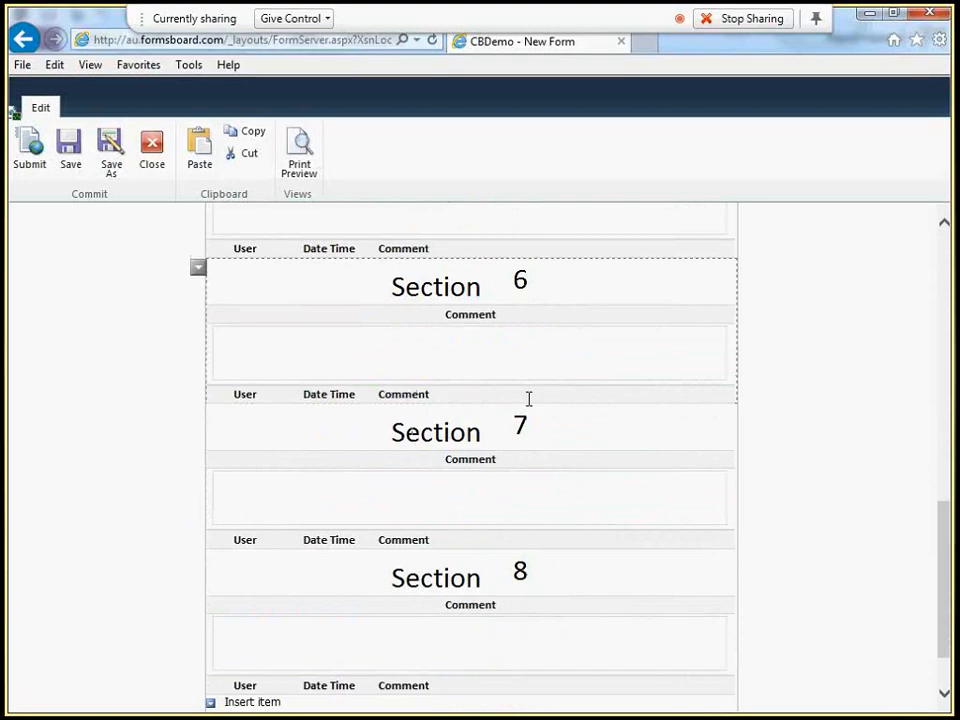
scroll(529, 399, up, 8)
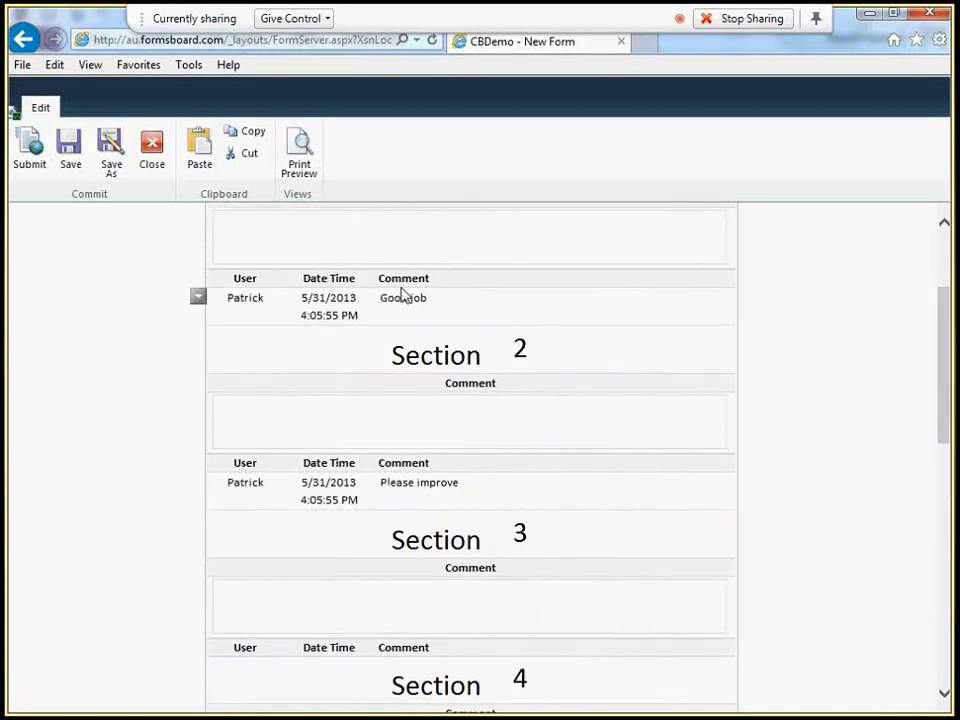
scroll(405, 300, up, 1)
Submit the follow-up comment "Revision" in Section 1 and review that section's comment history before closing the form.
click(409, 317)
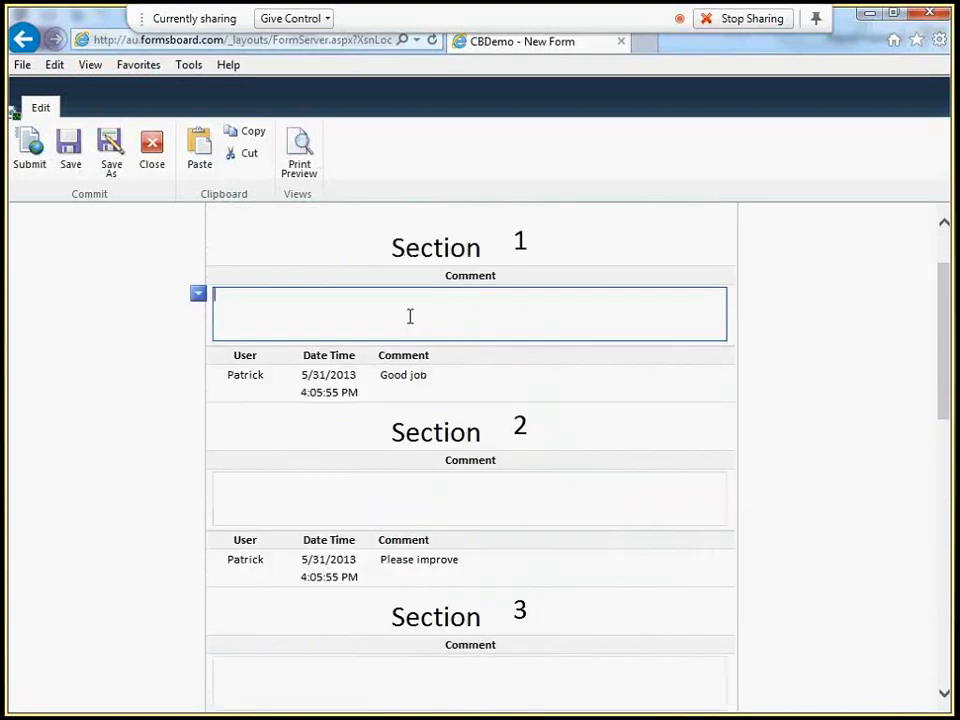
text(Revision)
scroll(291, 469, down, 10)
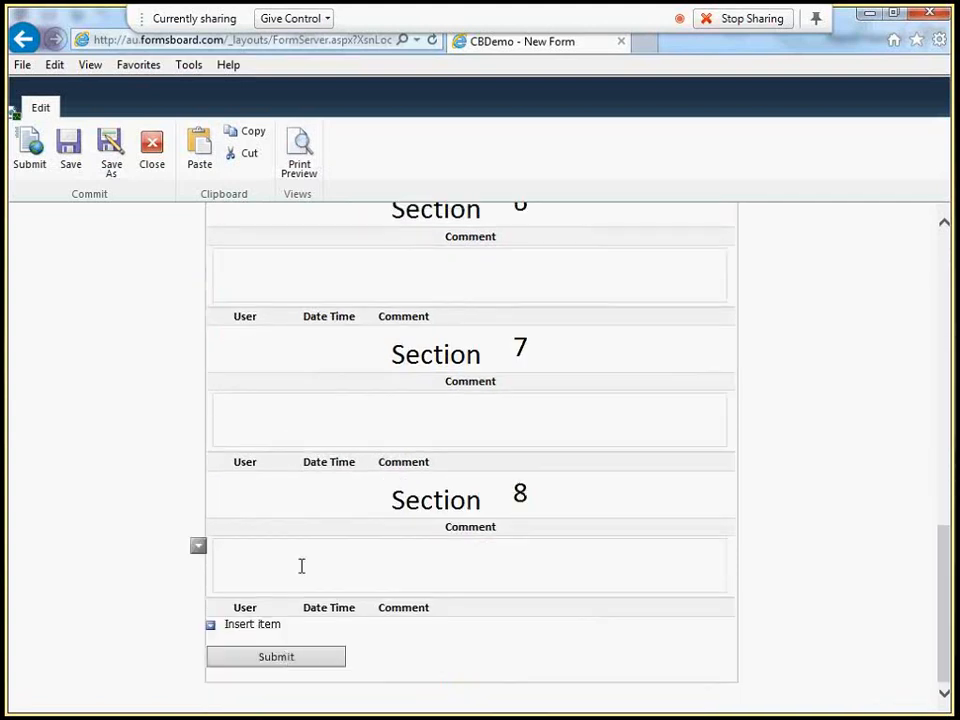
click(275, 656)
scroll(428, 507, up, 8)
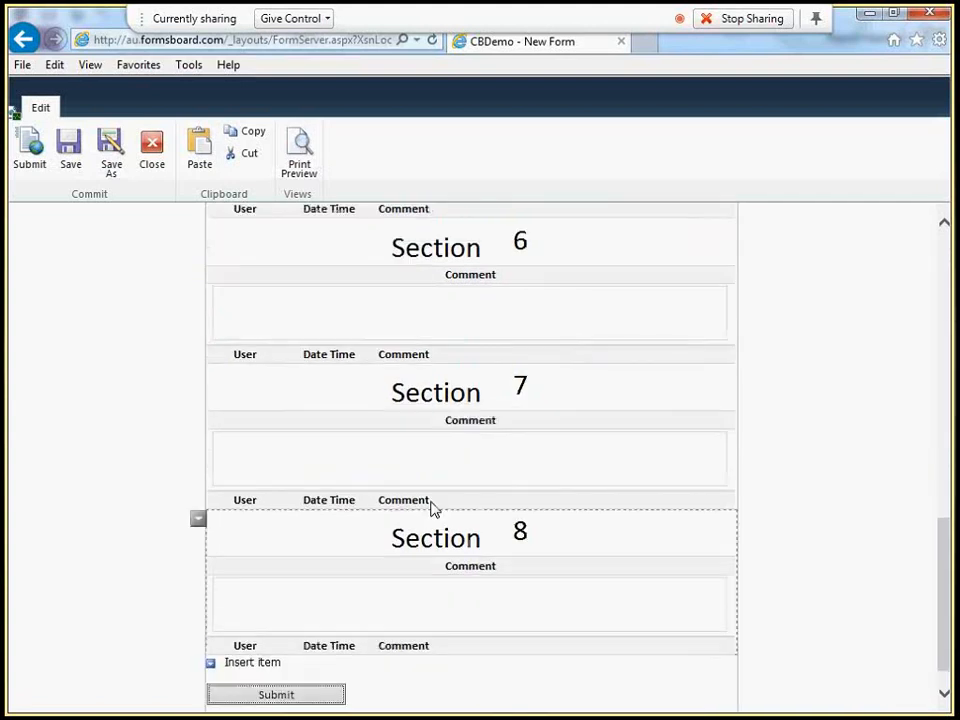
scroll(474, 485, up, 3)
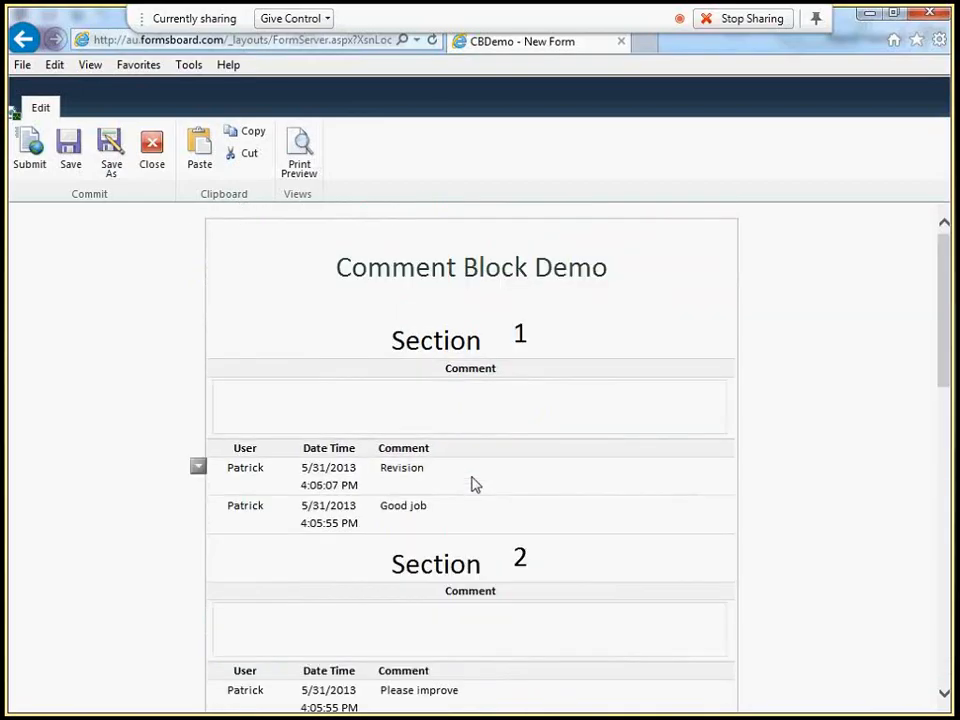
click(154, 175)
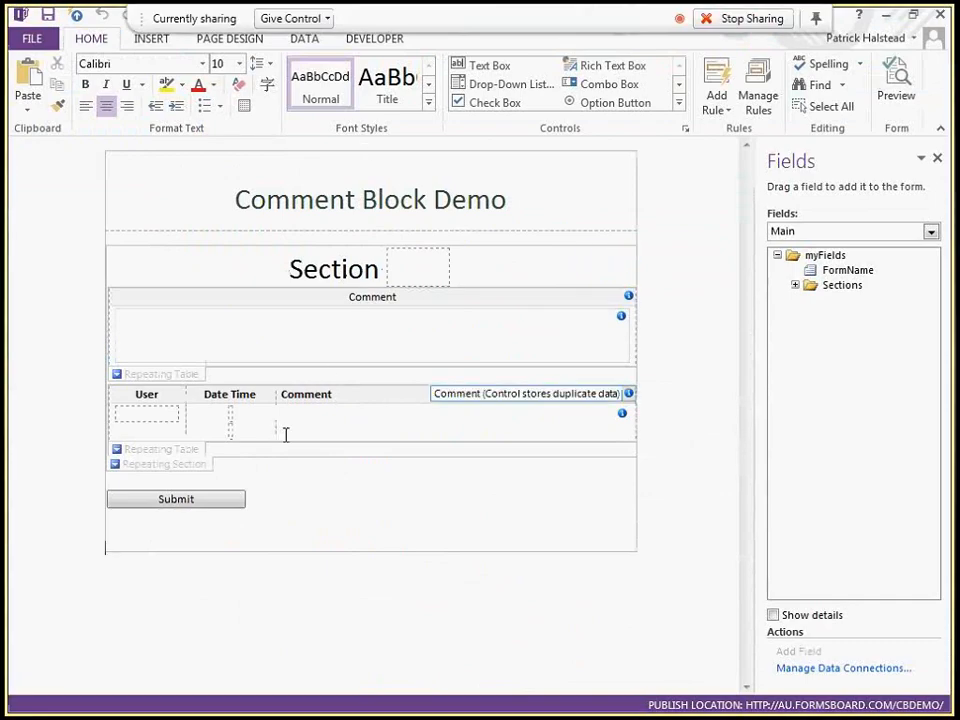
In the InfoPath form template, examine the SubmitFlag formula in the Submit button's Copy Comments and Submit rule.
click(226, 504)
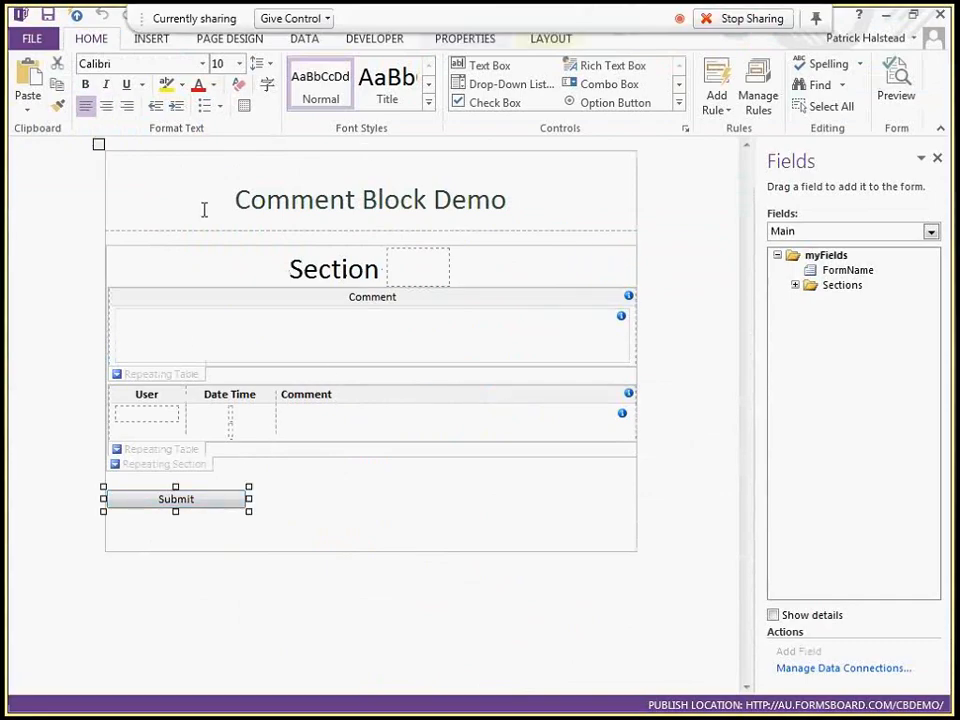
click(758, 100)
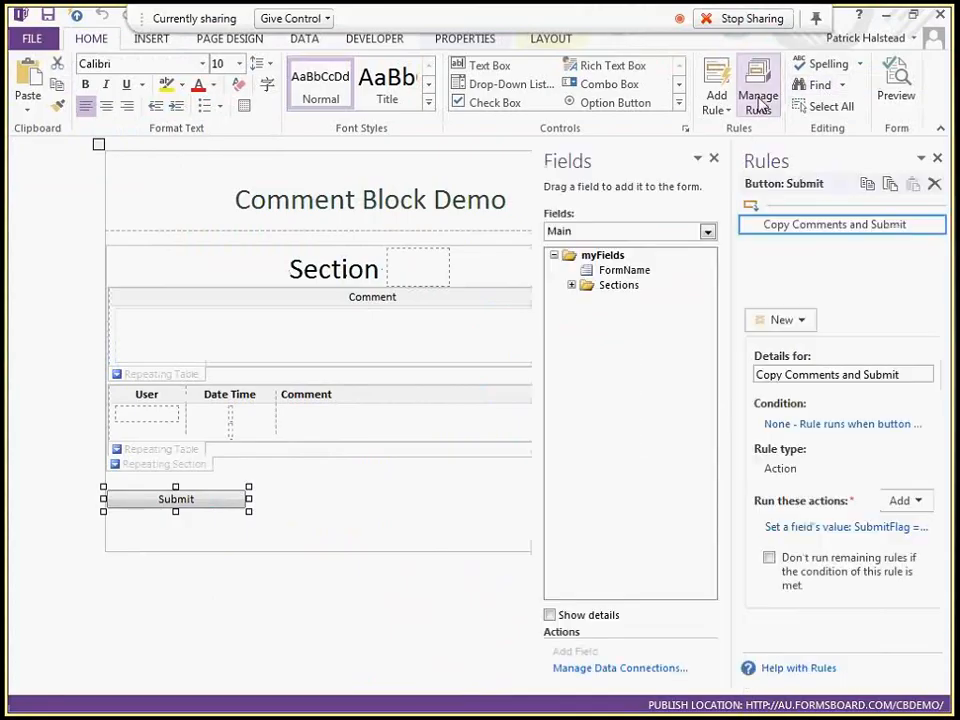
click(841, 530)
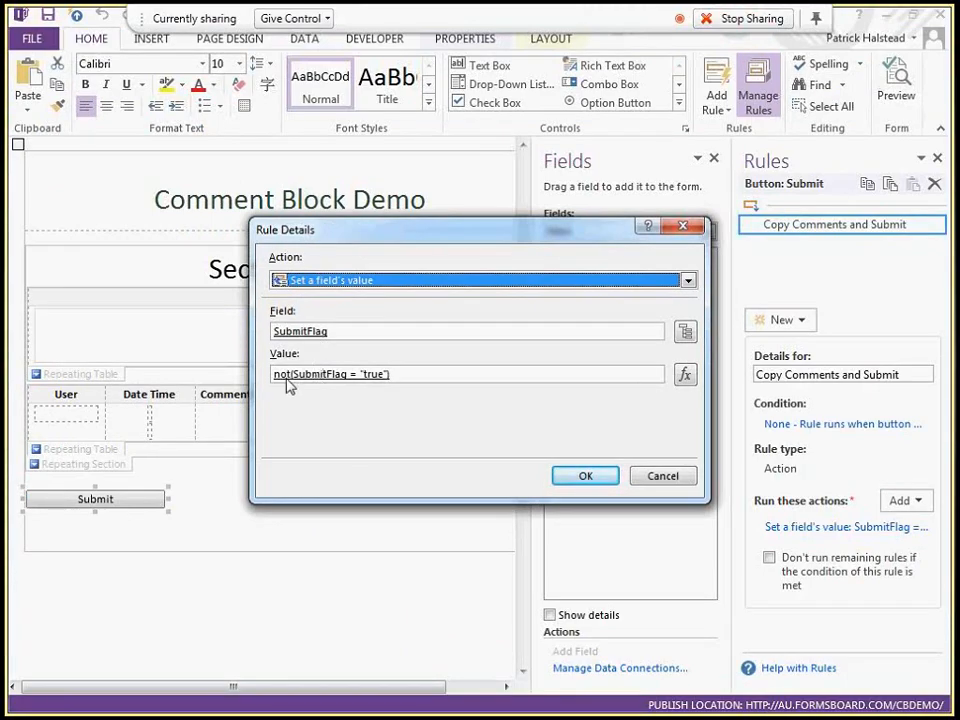
click(685, 374)
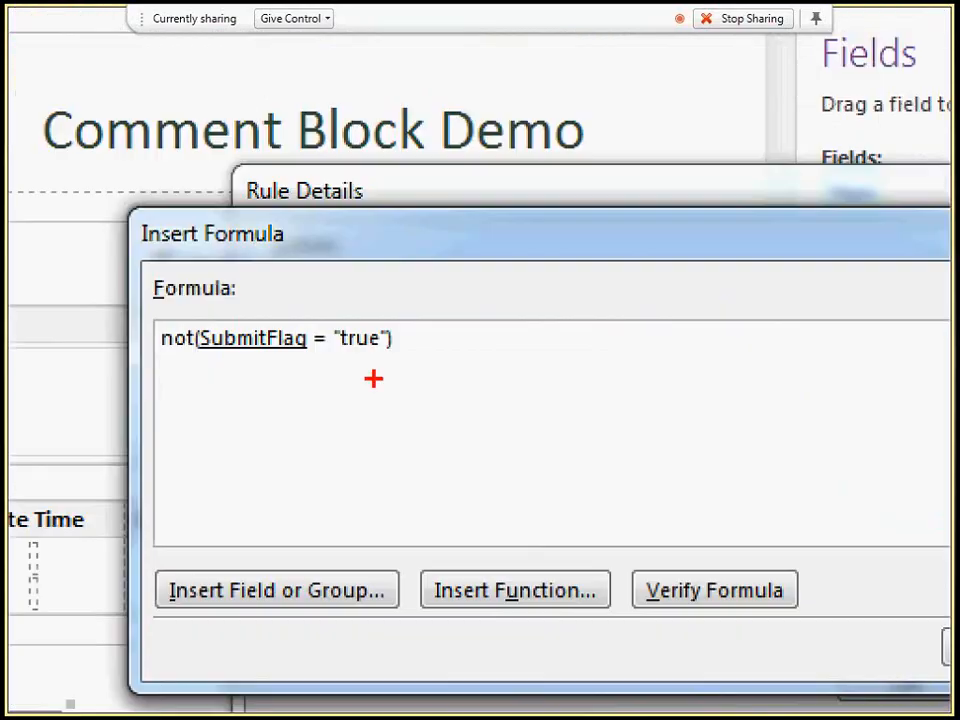
drag(159, 364, 507, 388)
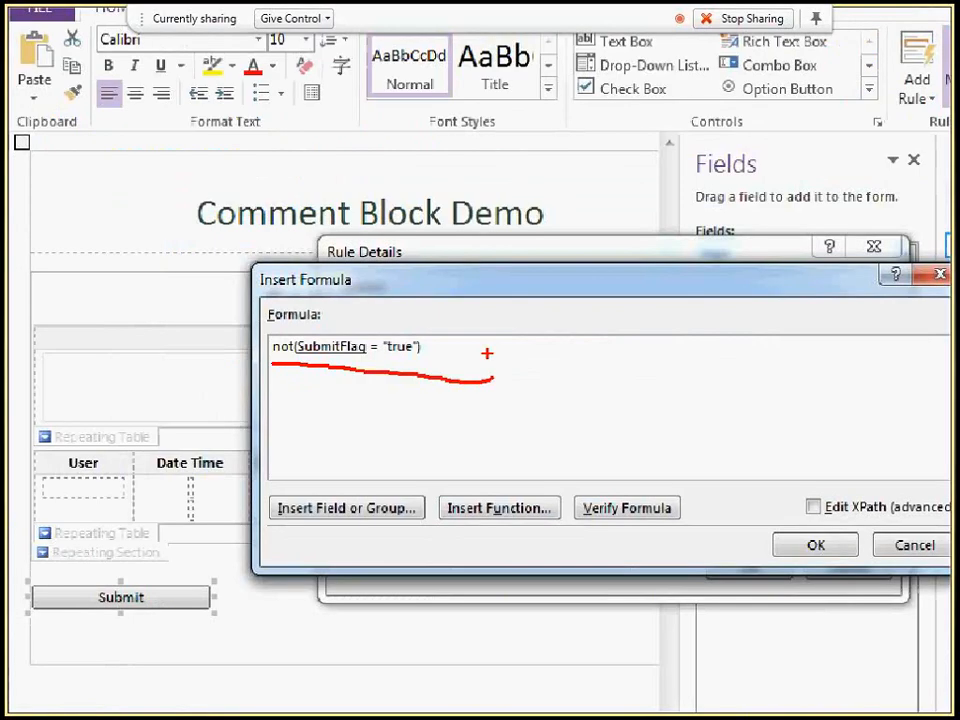
click(938, 274)
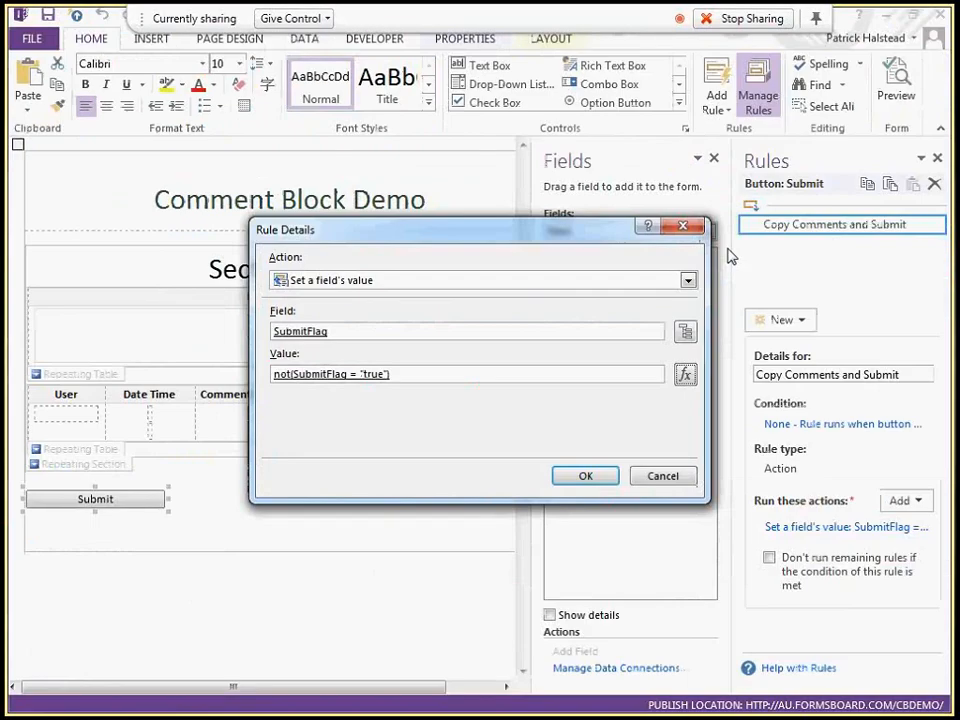
click(874, 246)
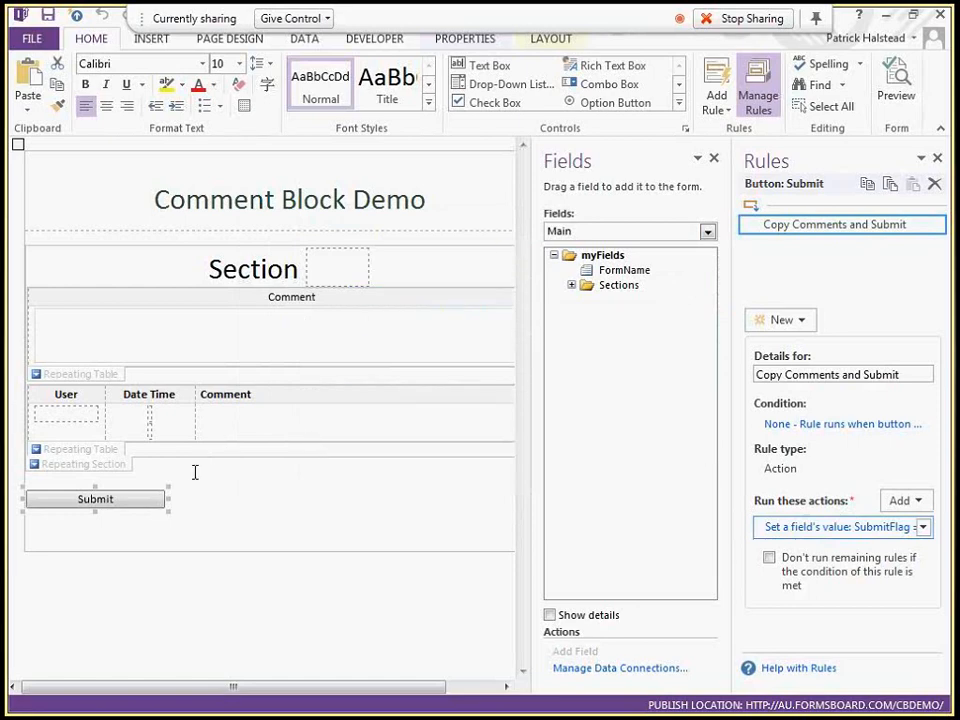
Examine the condition of the Copy Comment If Not Blank rule on the SubmitFlag field in the Section group.
click(572, 285)
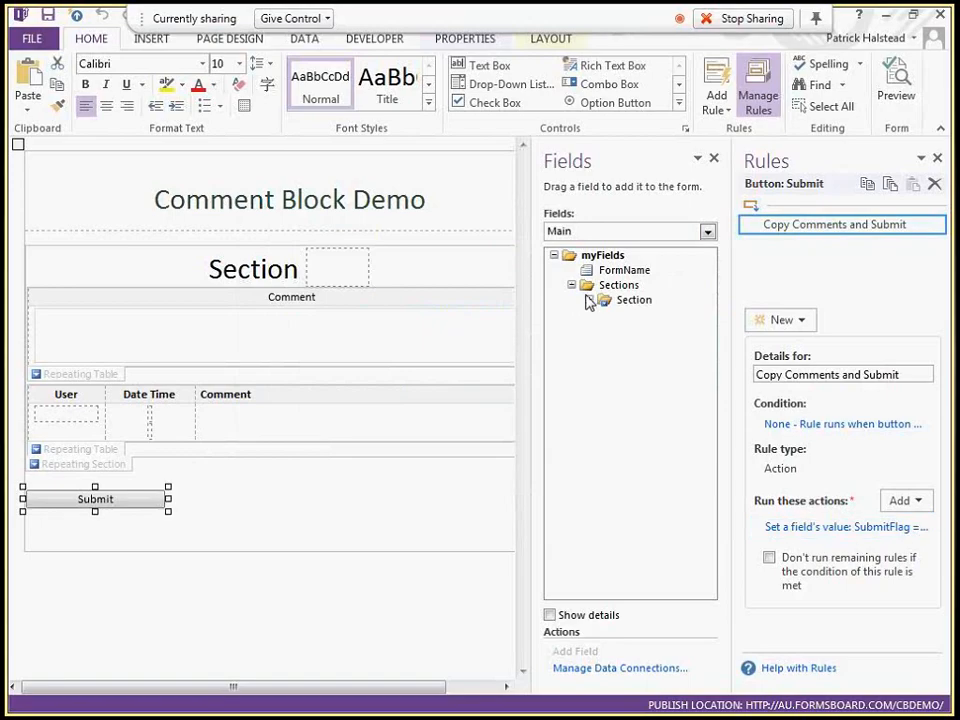
click(589, 300)
click(657, 344)
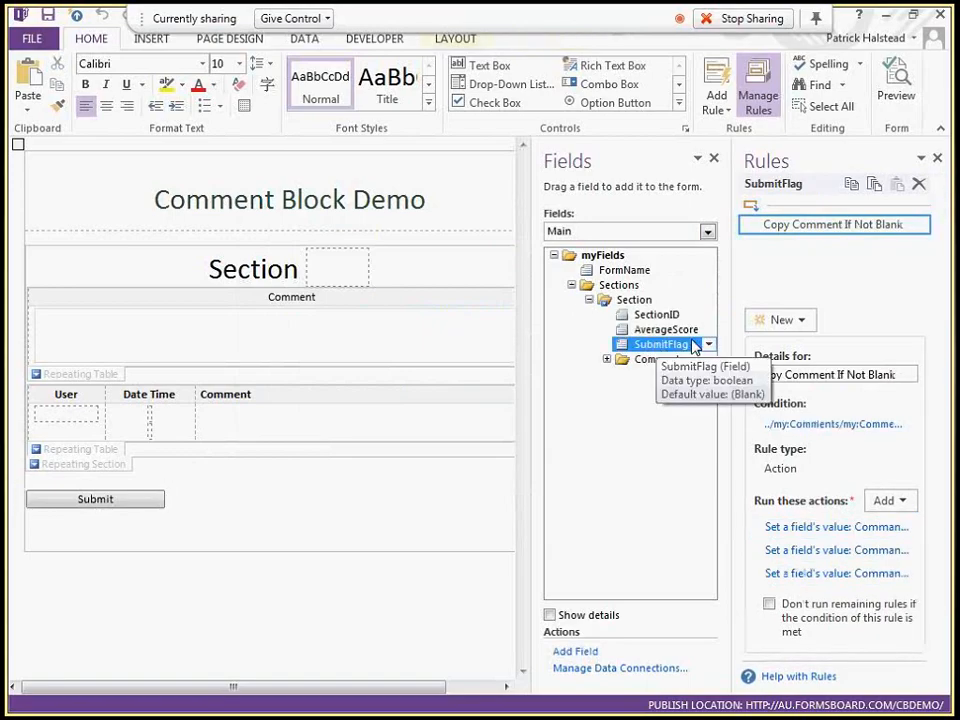
click(846, 424)
drag(366, 366, 624, 372)
key(Escape)
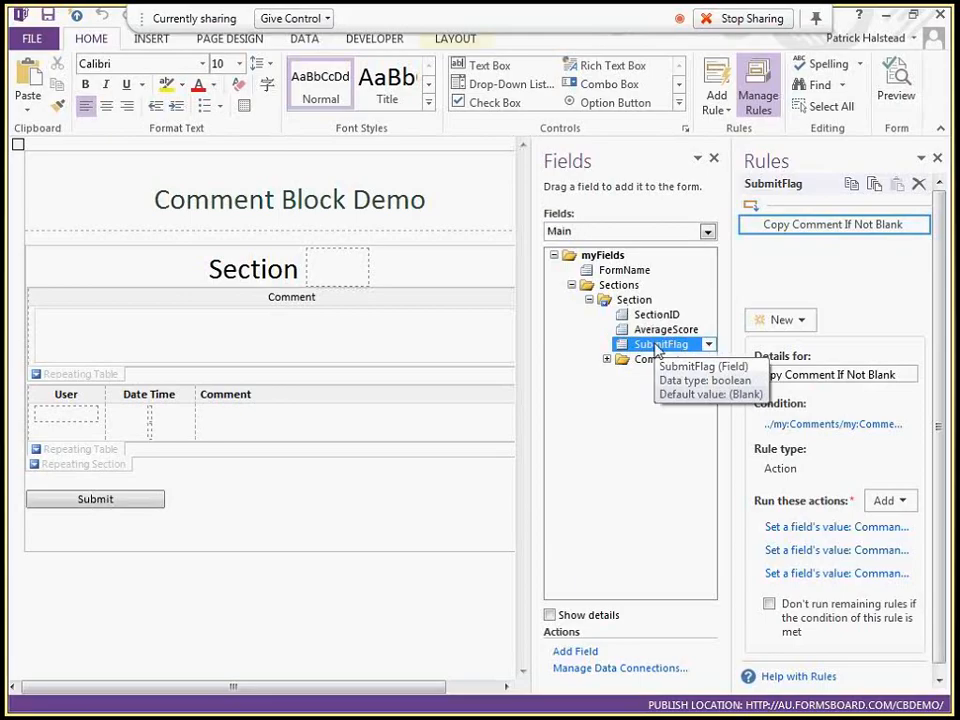
click(820, 424)
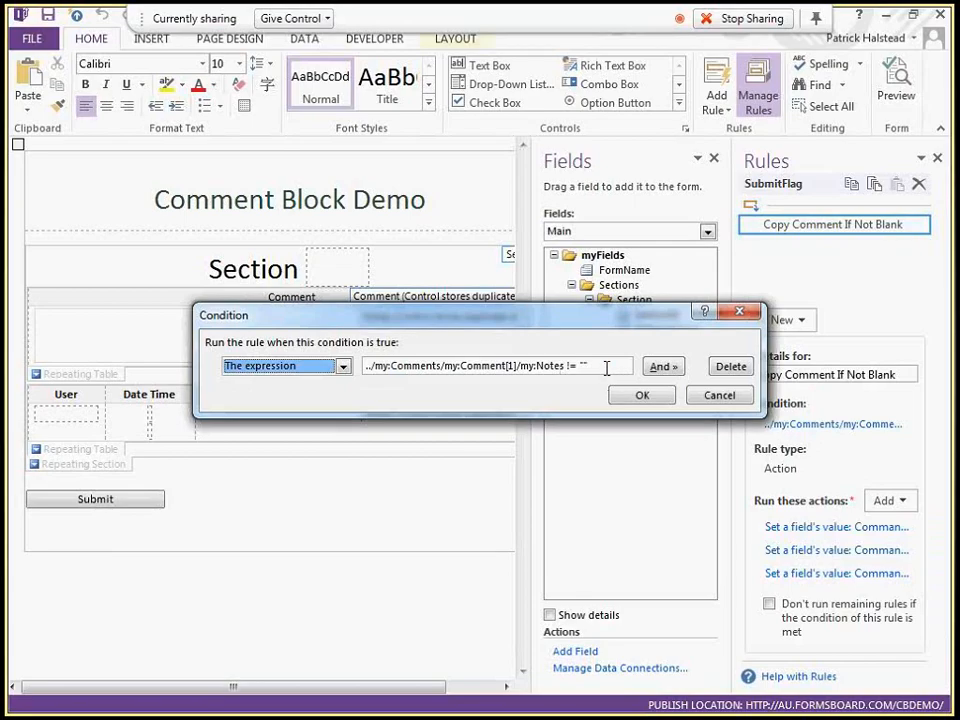
key(ctrl+a)
click(620, 395)
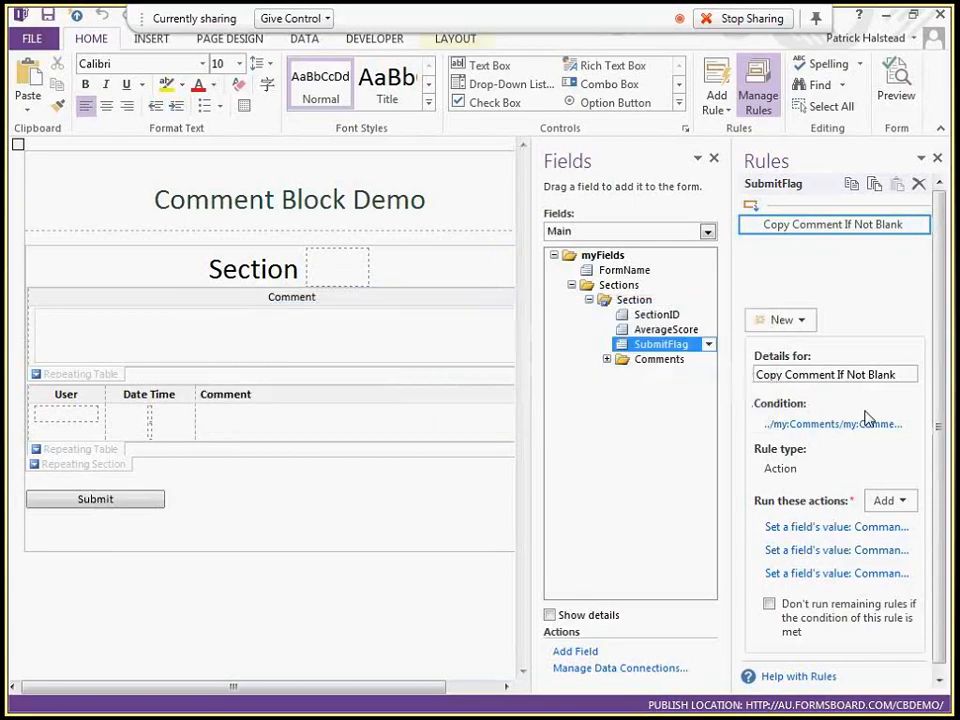
Examine the concat formula that builds the Insert command in the first action of the Copy Comment If Not Blank rule.
click(838, 528)
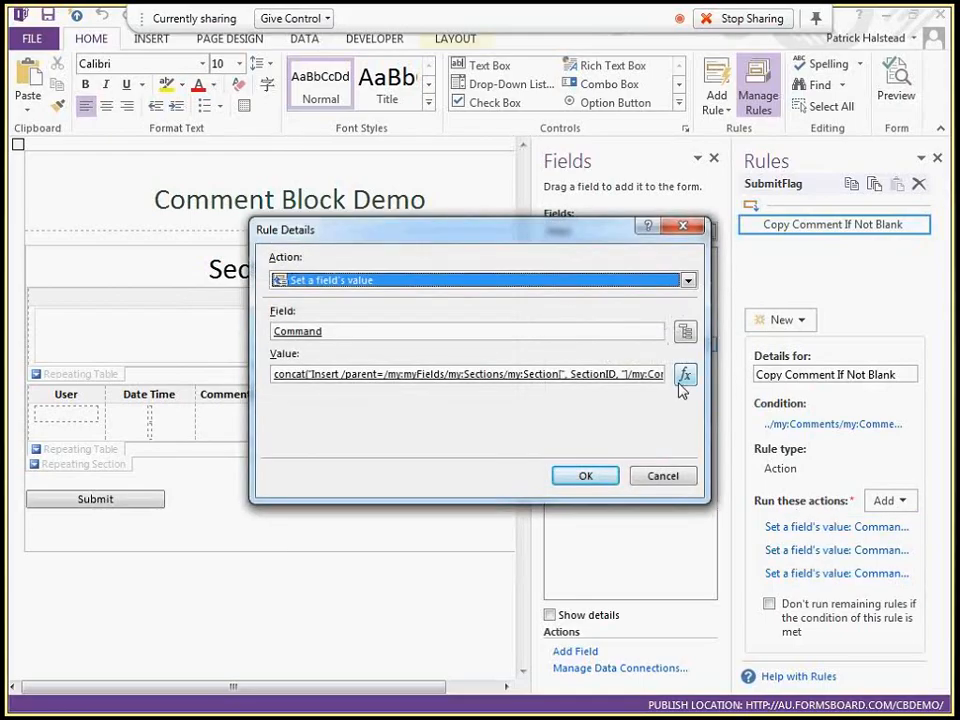
click(684, 375)
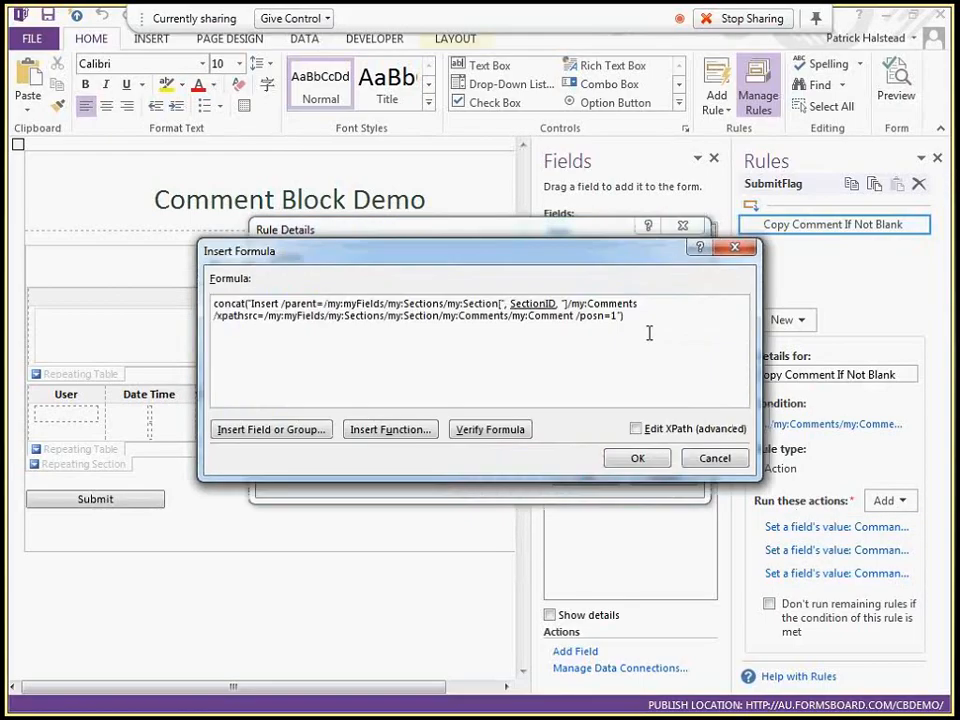
drag(643, 332, 246, 303)
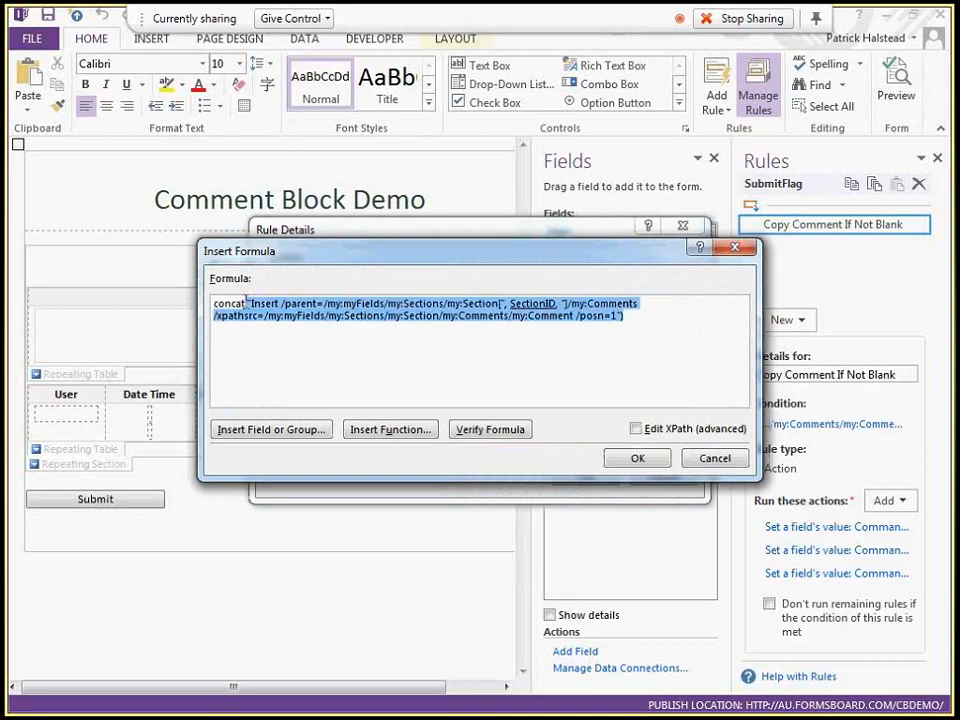
click(478, 392)
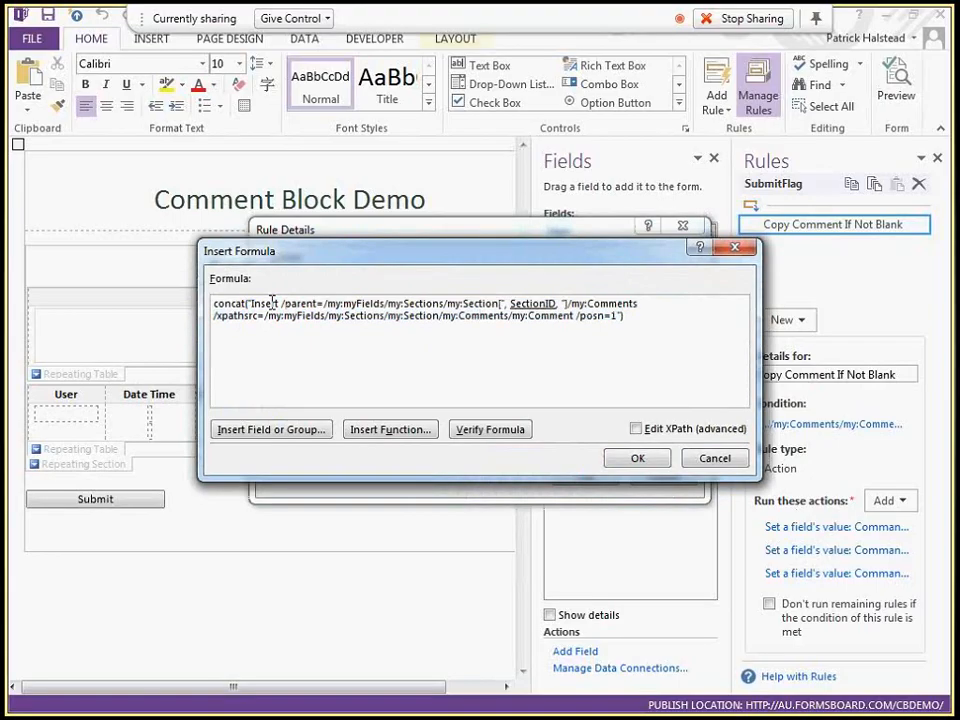
drag(247, 303, 639, 315)
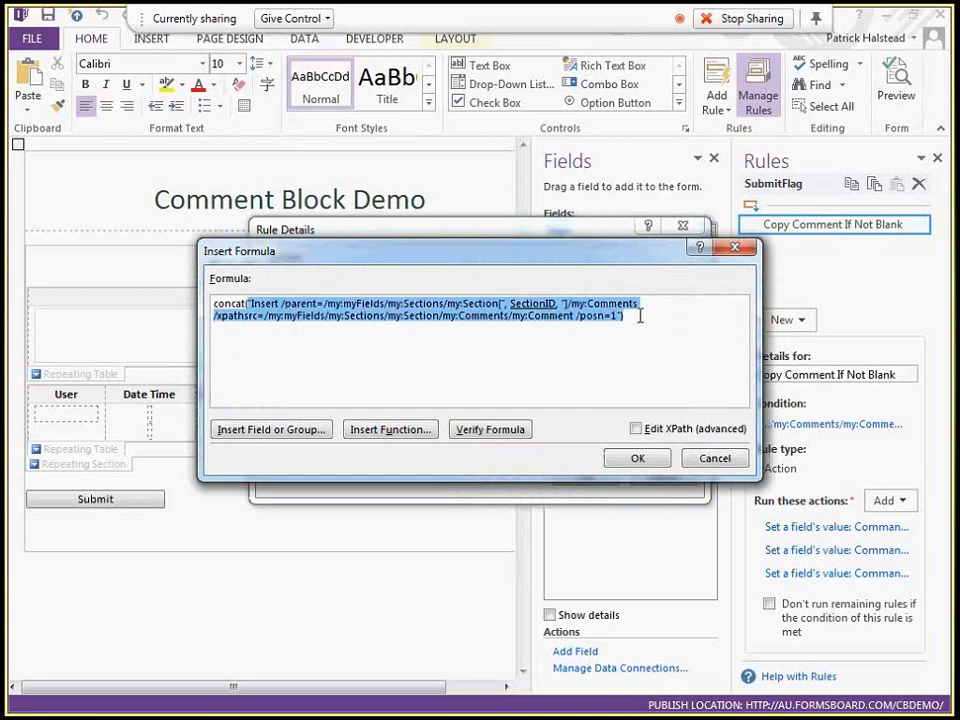
click(624, 328)
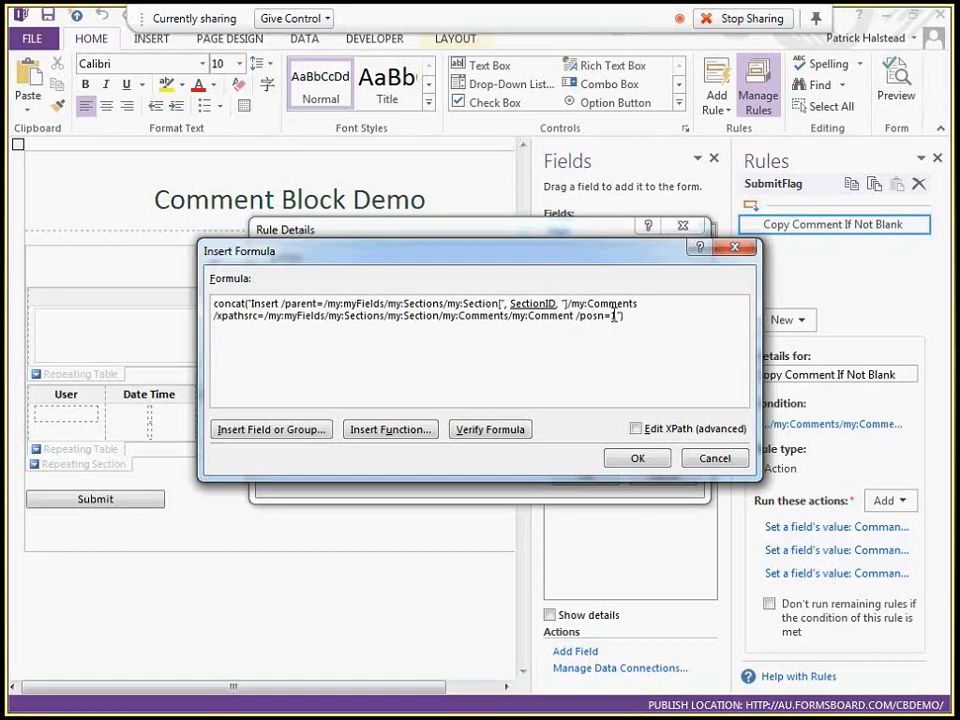
drag(613, 316, 250, 301)
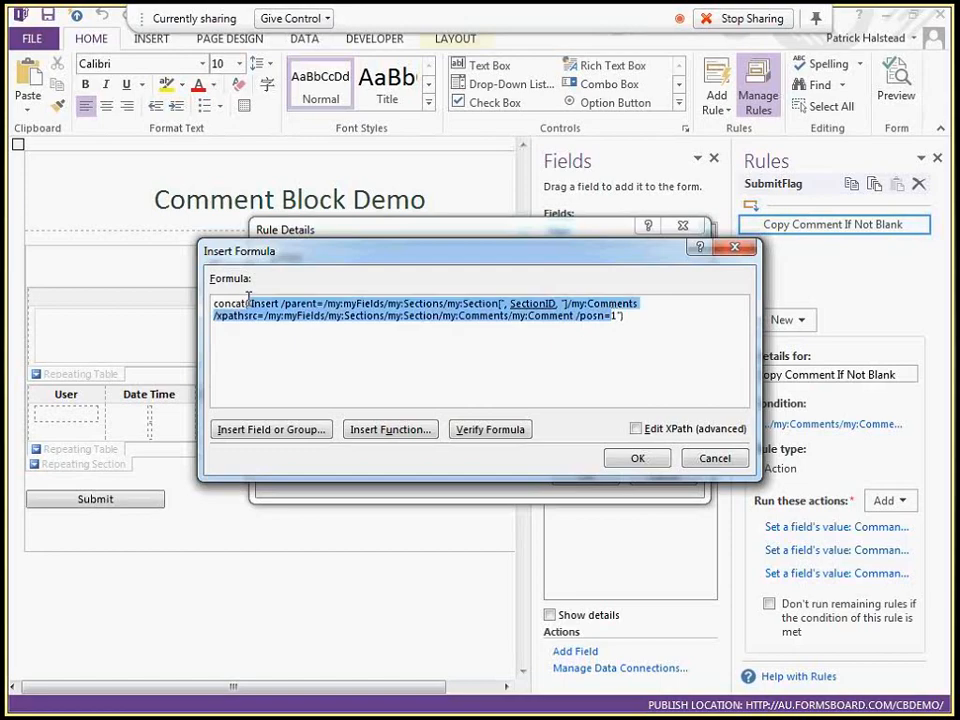
click(293, 349)
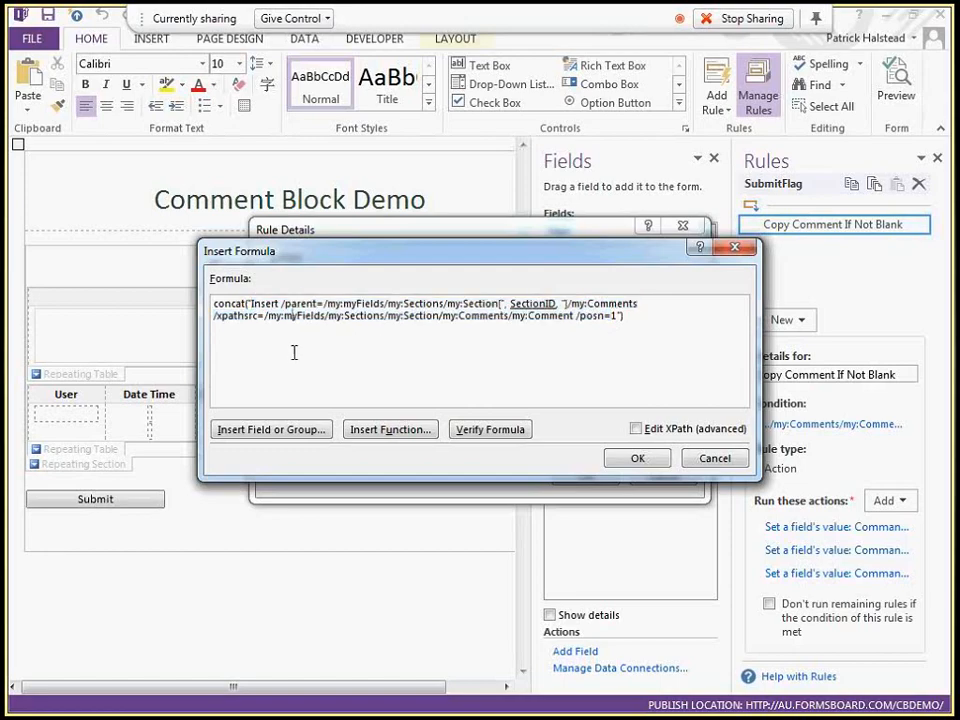
click(637, 458)
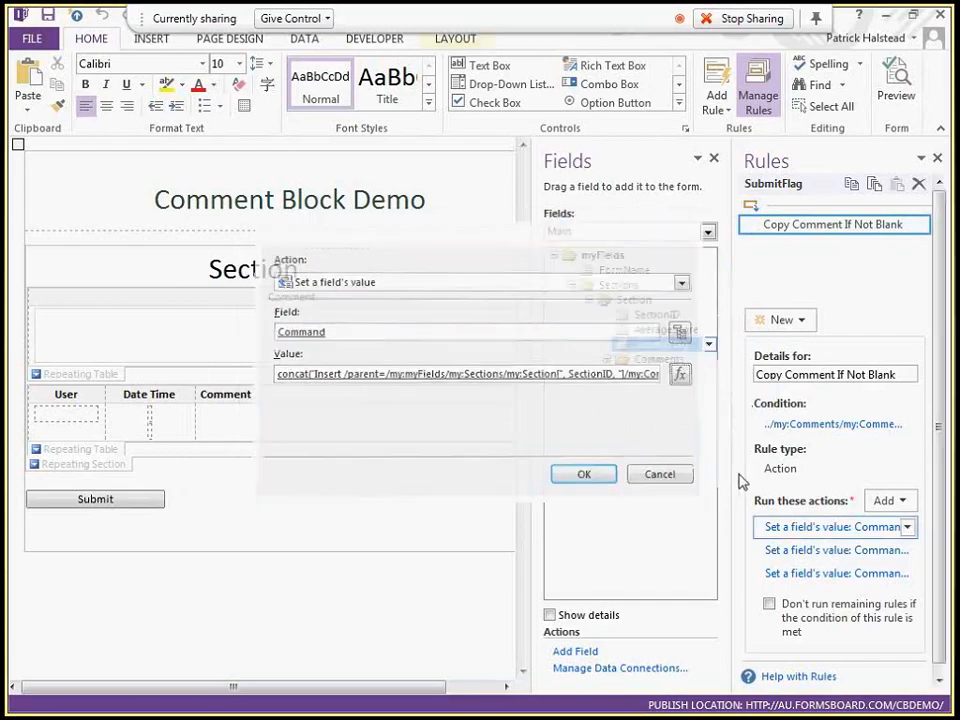
Examine the concat formula that builds the SetValue command for the comment's User field in the rule's second action.
click(849, 551)
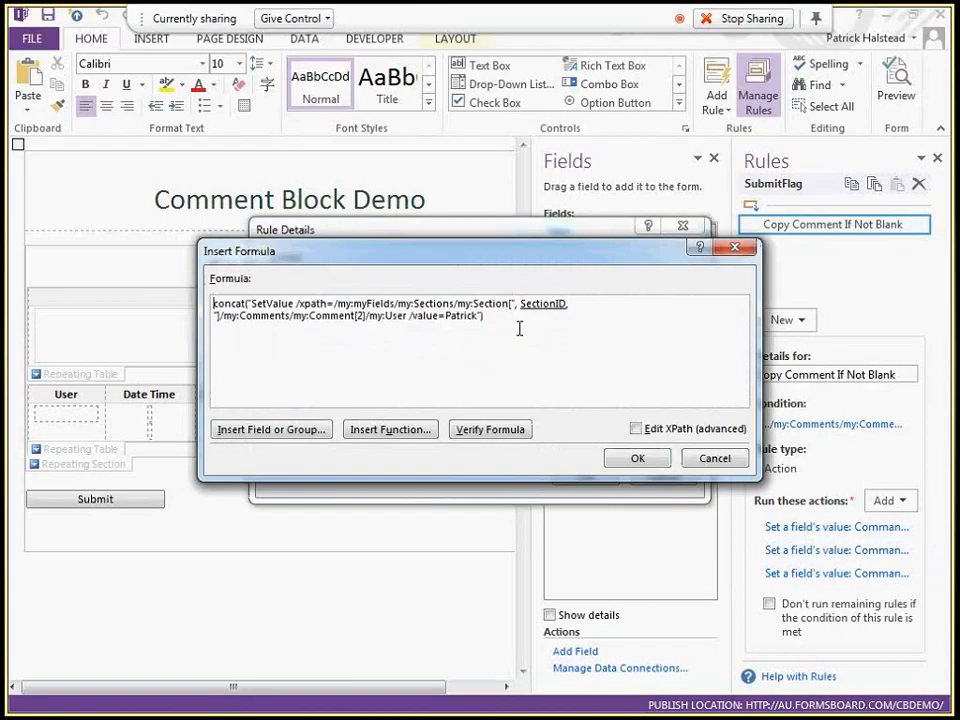
drag(518, 328, 216, 300)
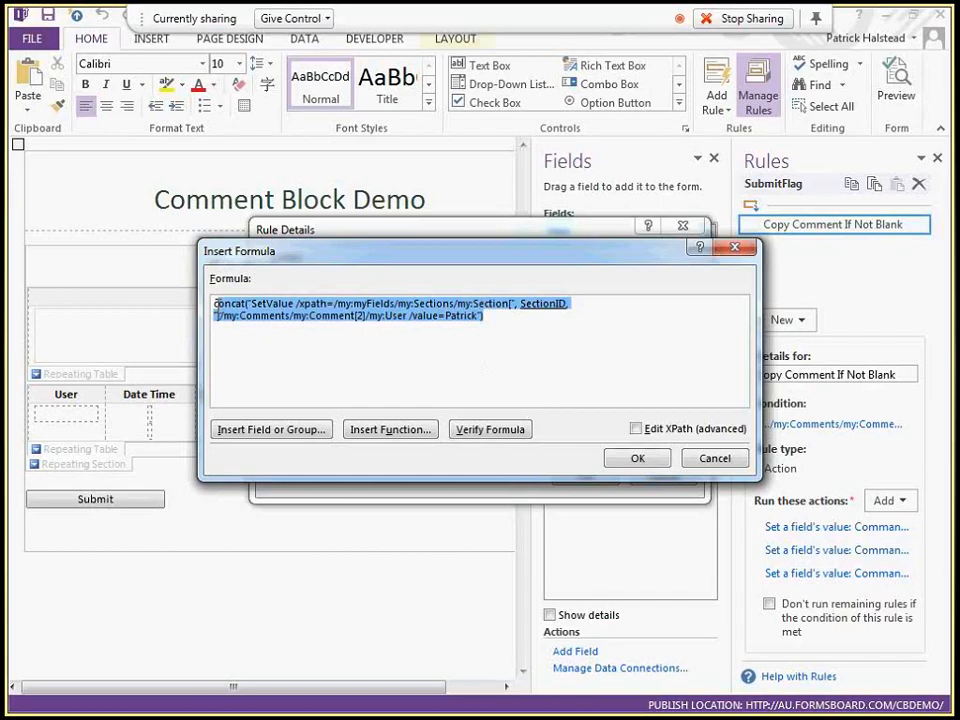
click(227, 345)
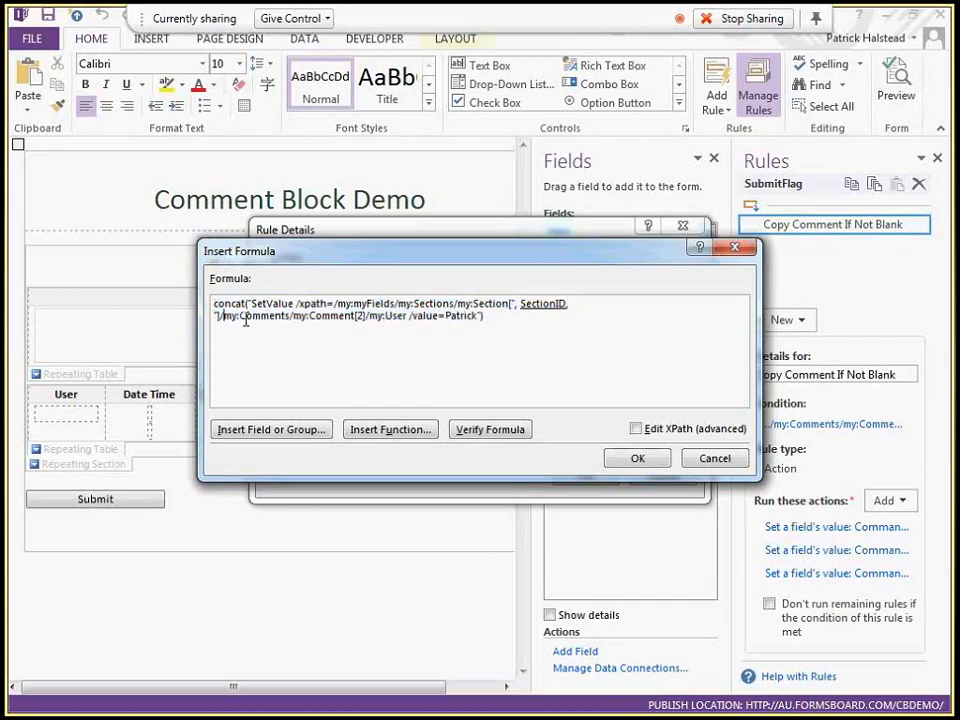
drag(250, 303, 476, 317)
click(527, 349)
key(Escape)
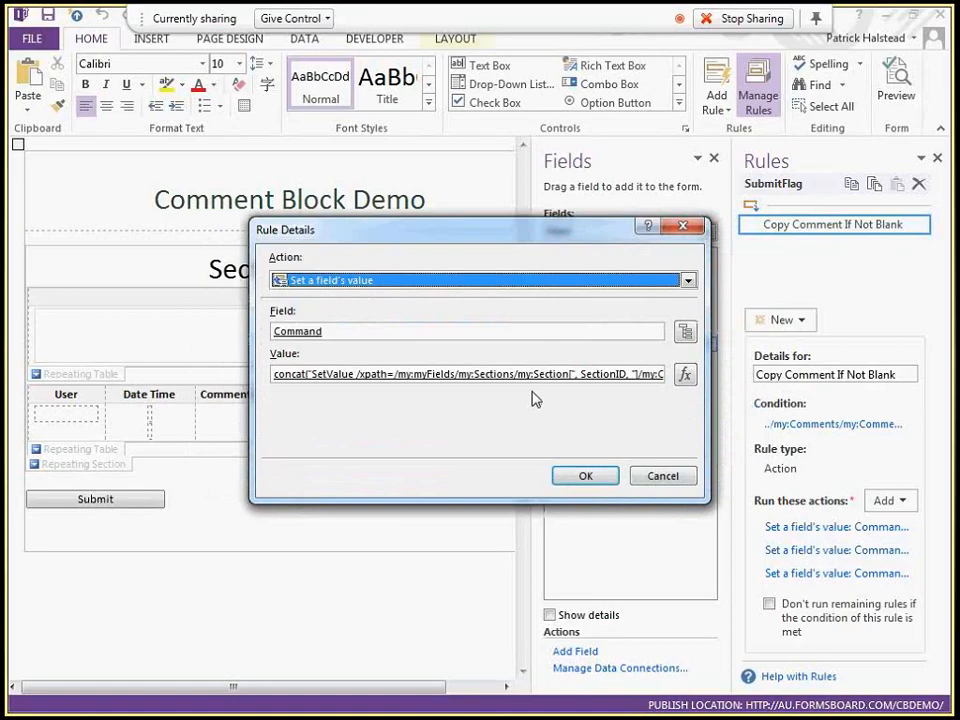
Examine the SetValue formula in the rule's third action that fills the comment's DateTime field using now(), and close it without changes.
click(685, 374)
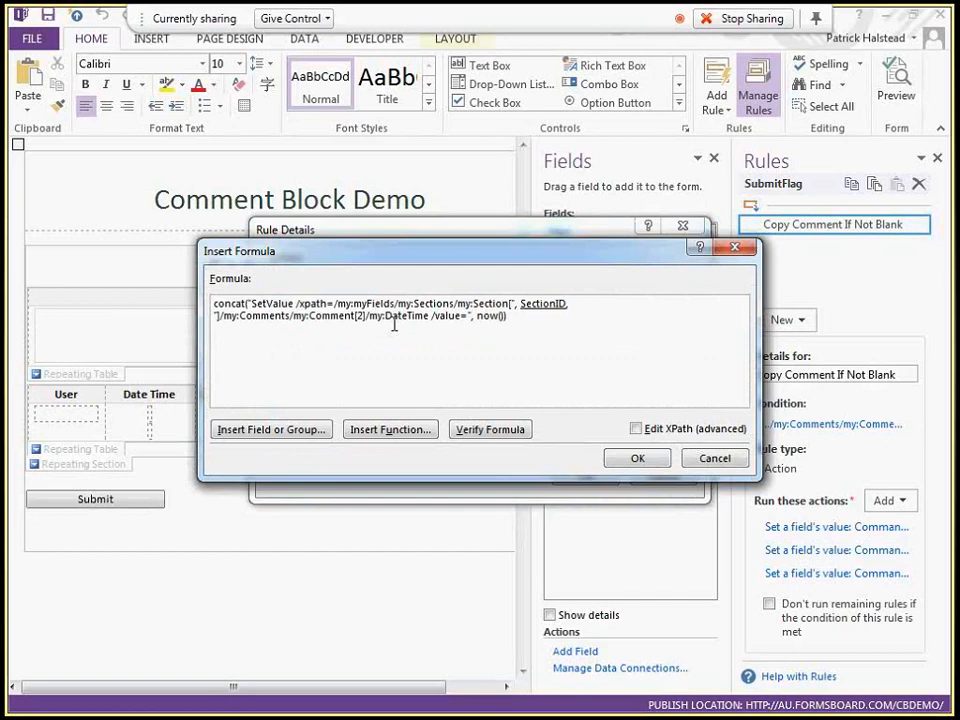
double_click(394, 317)
key(Escape)
key(Escape)
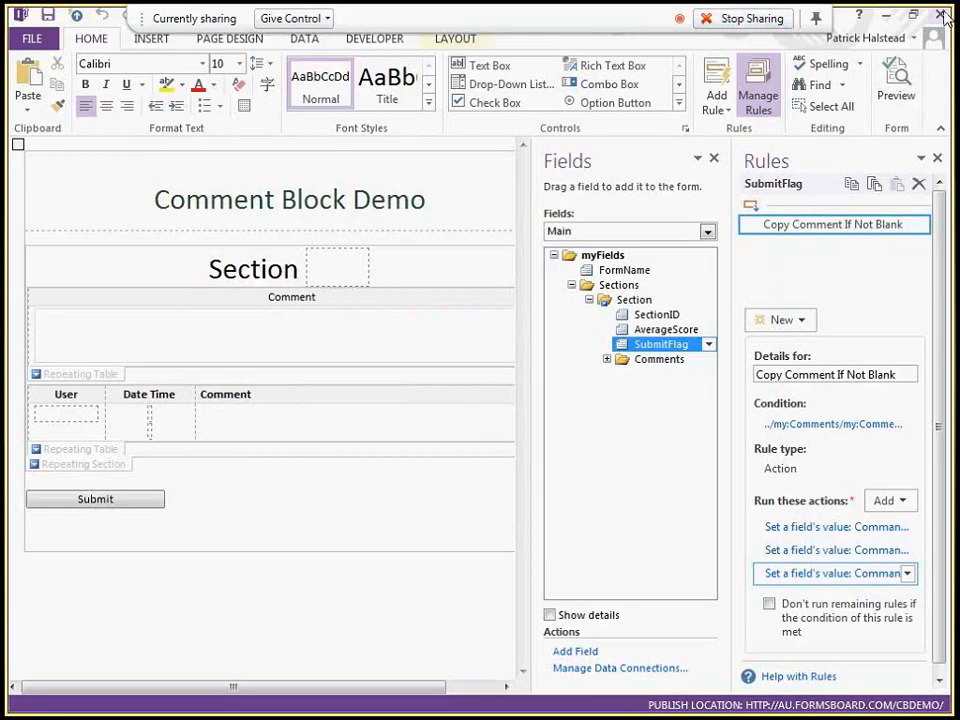
Minimize the form template and browser windows, return to the slide show and advance to the In Form Tracking – On Section pros and cons.
click(885, 16)
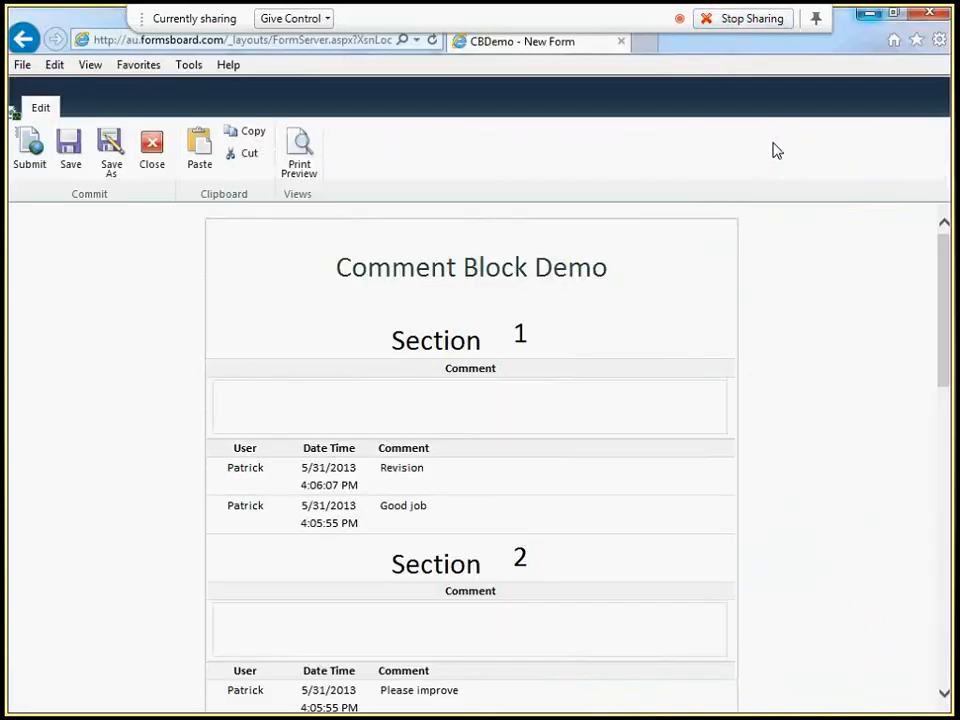
click(876, 15)
click(774, 259)
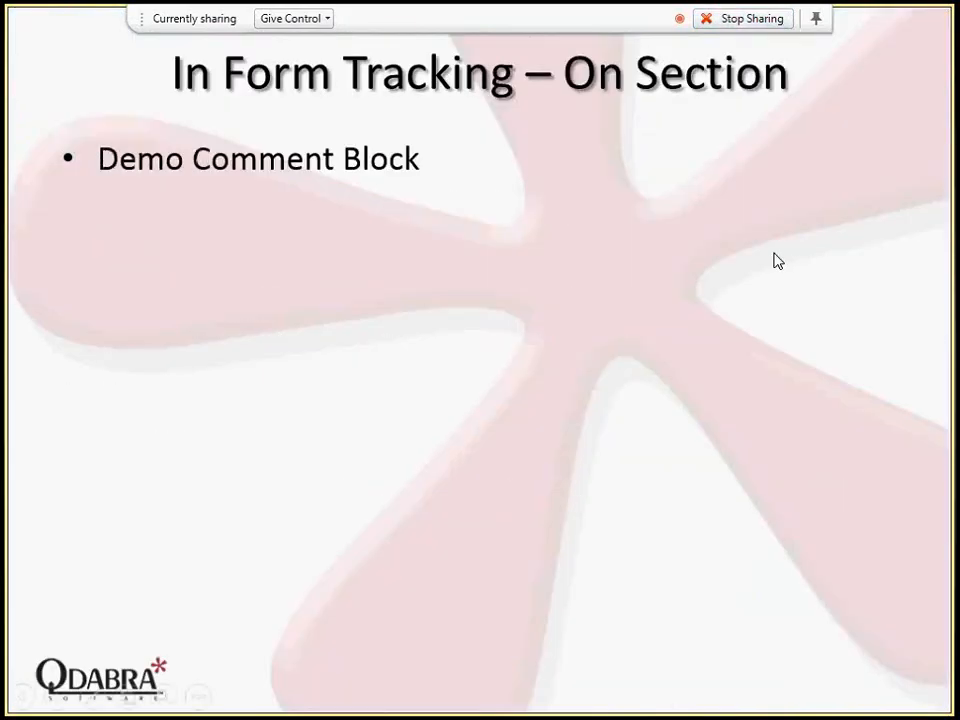
click(778, 261)
click(778, 261)
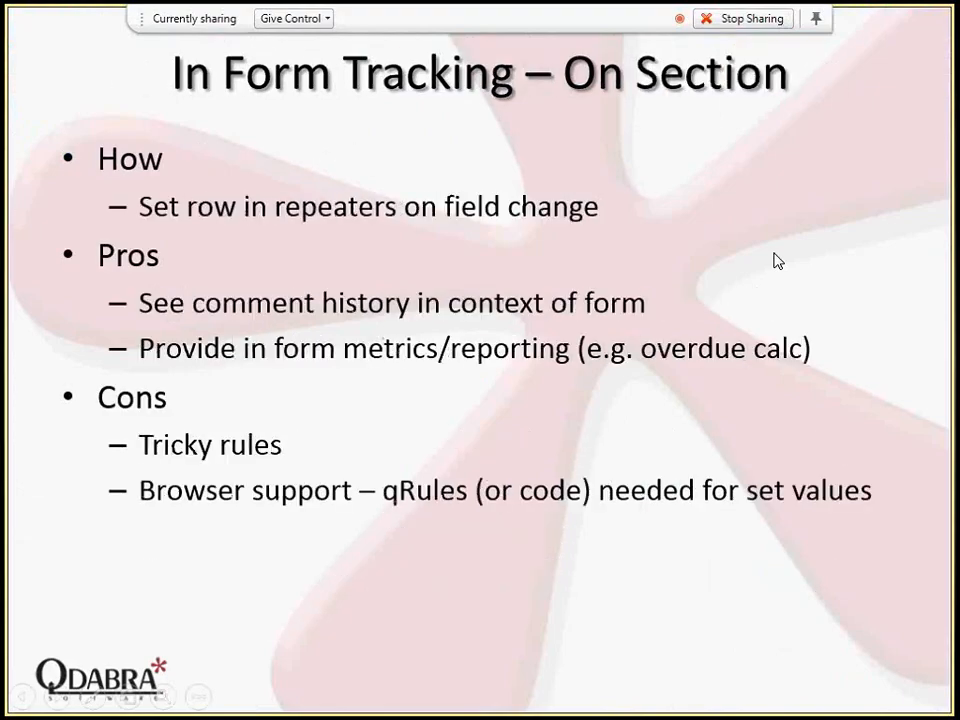